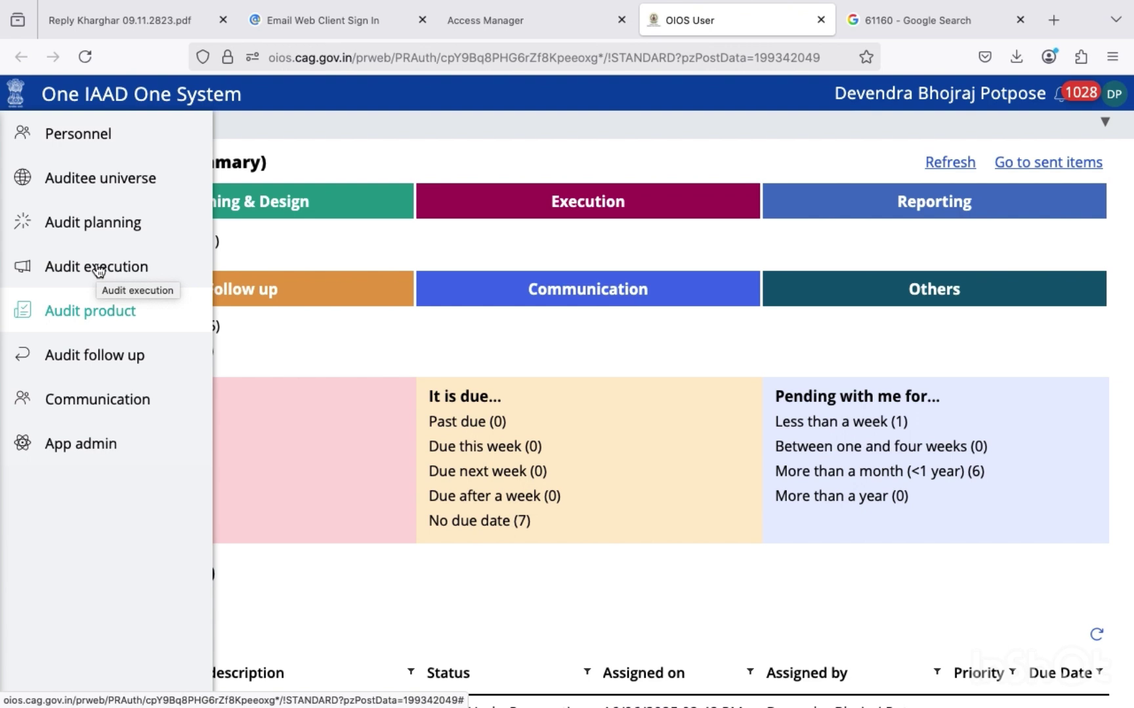
Search the audit products for the auditee entity KHARGHAR-COG
click(96, 315)
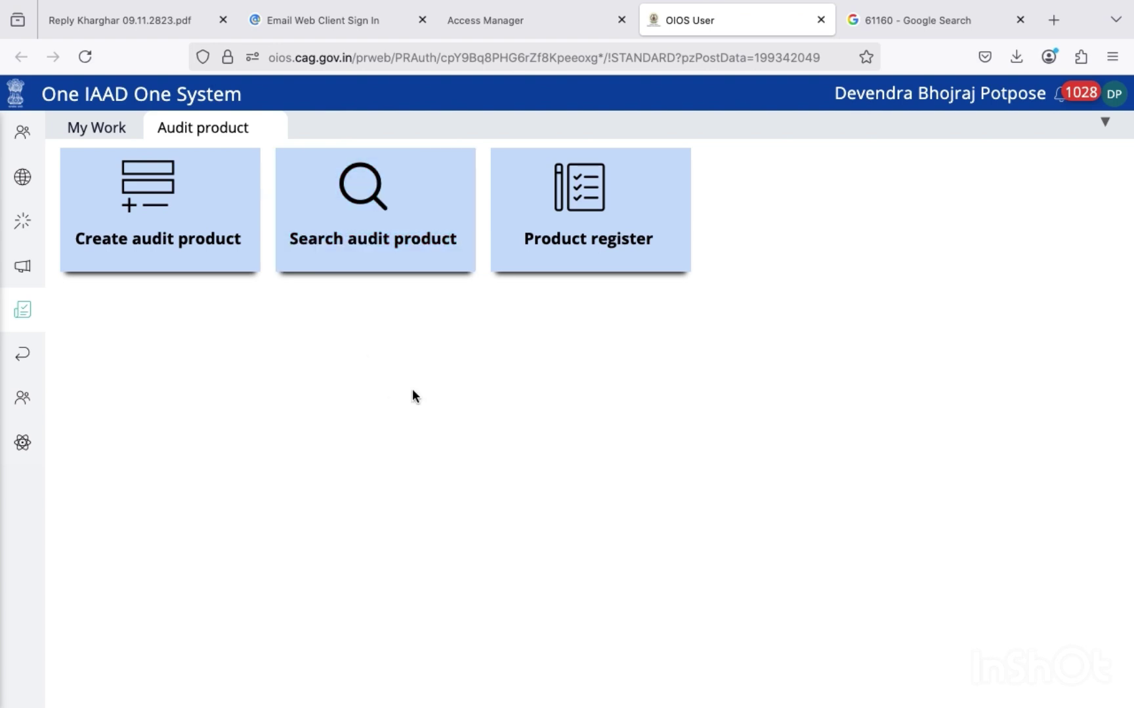
click(405, 208)
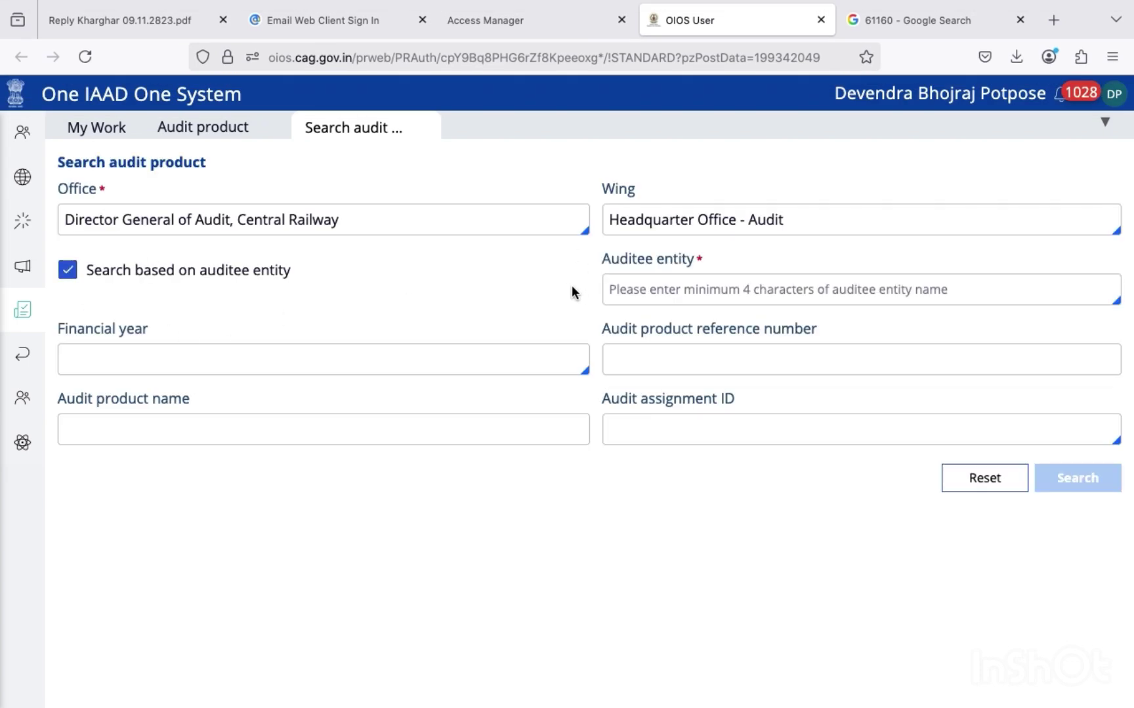
click(656, 295)
text(KHAR)
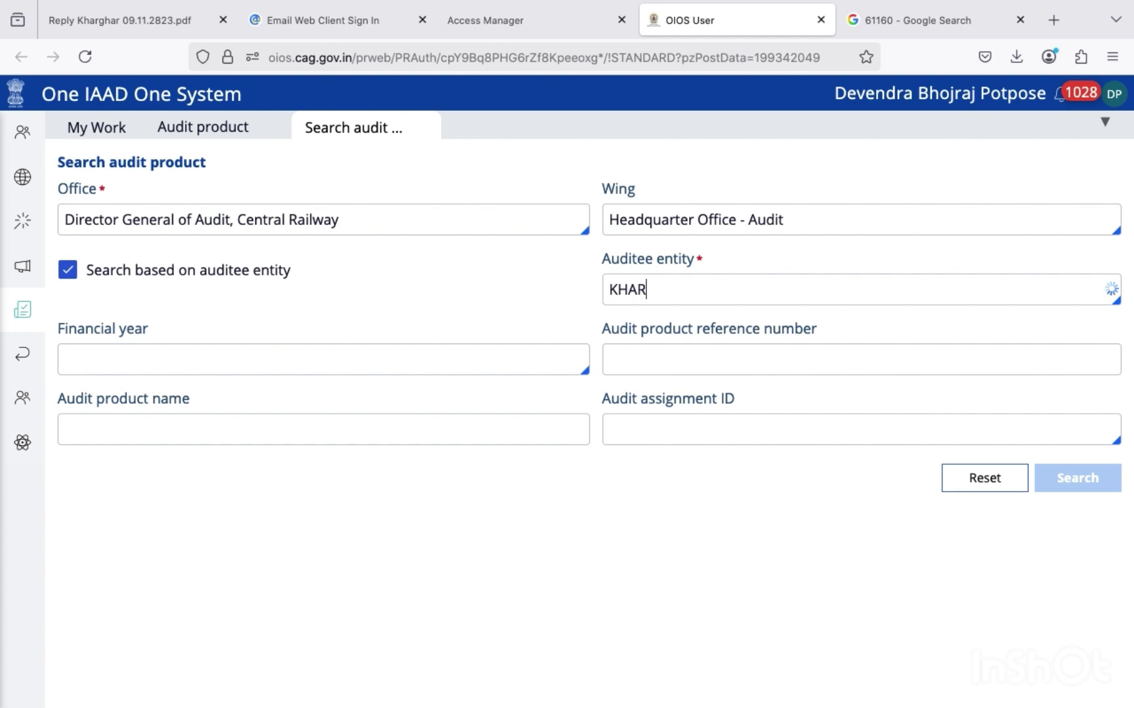
text(GHAR)
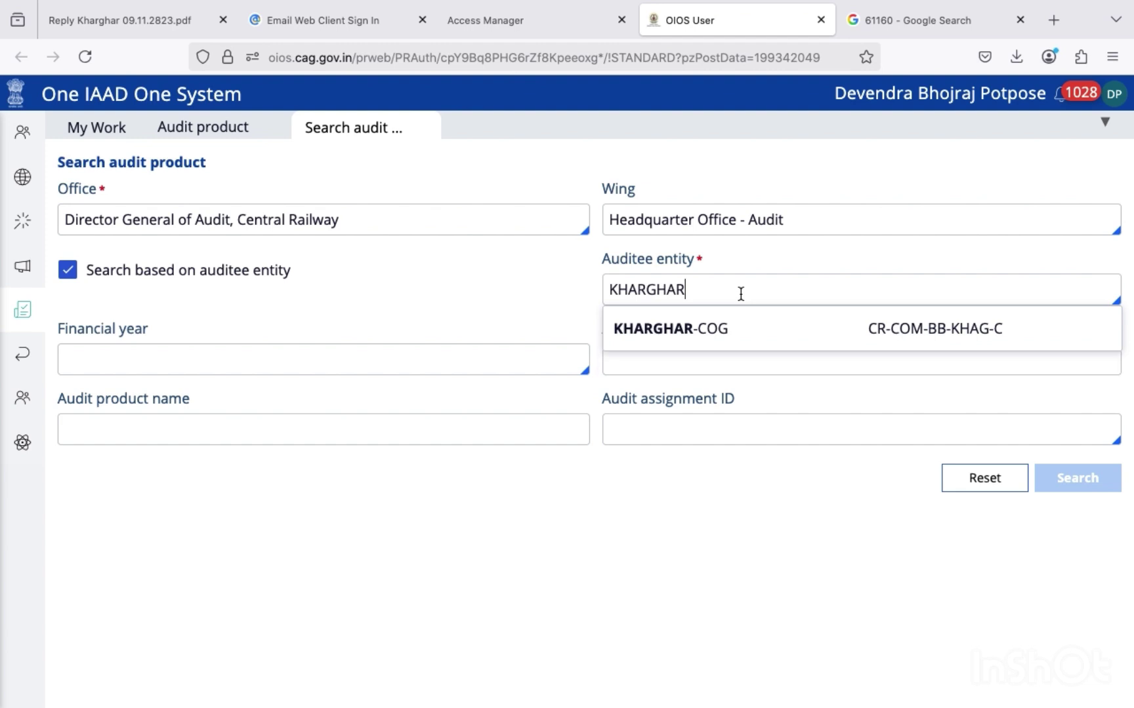
click(743, 337)
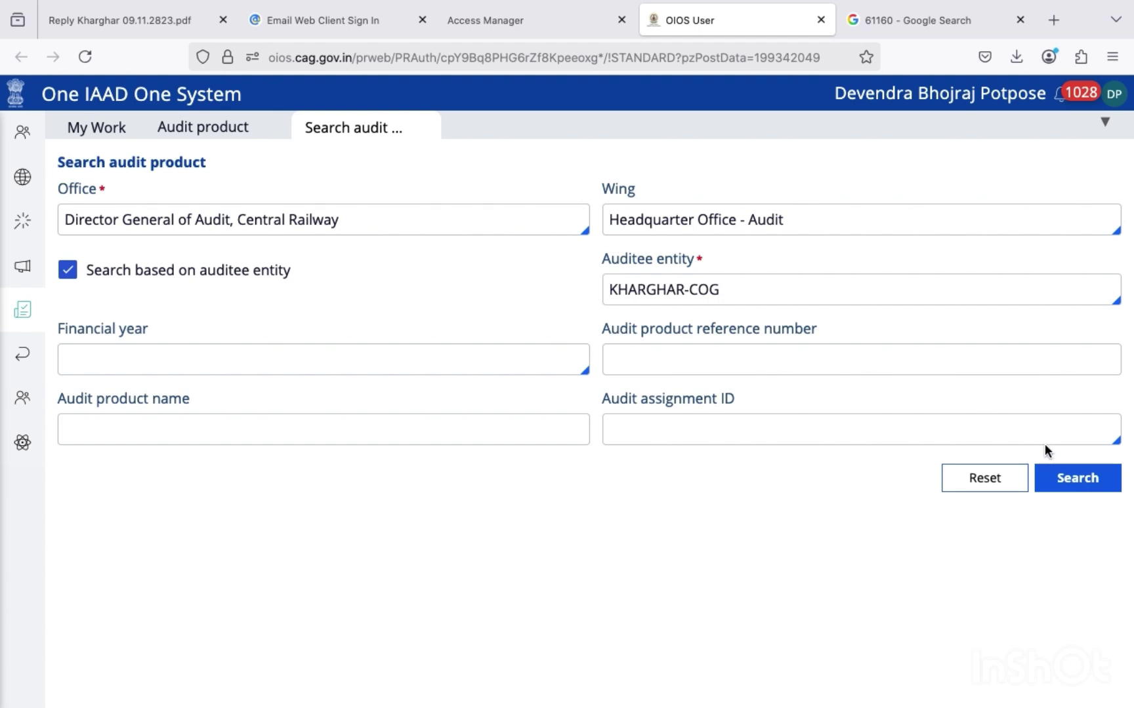
click(1075, 479)
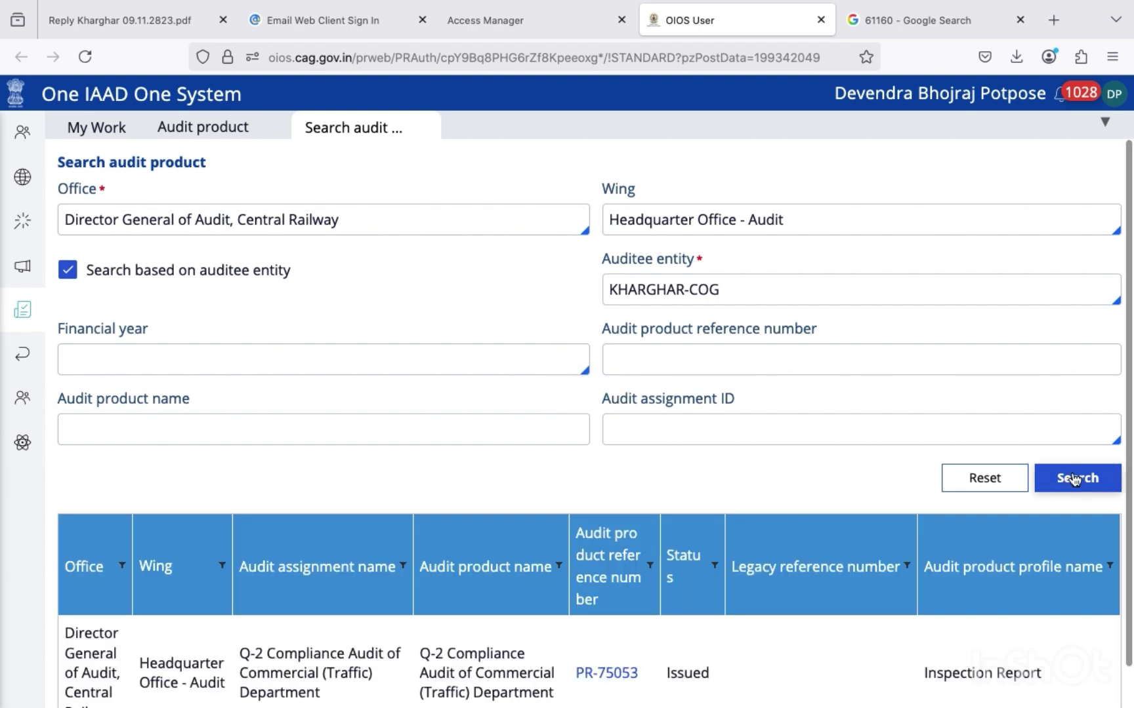
Open audit product PR-75053 from the search results and expand its attachments to check the attached report
scroll(697, 463, down, 1)
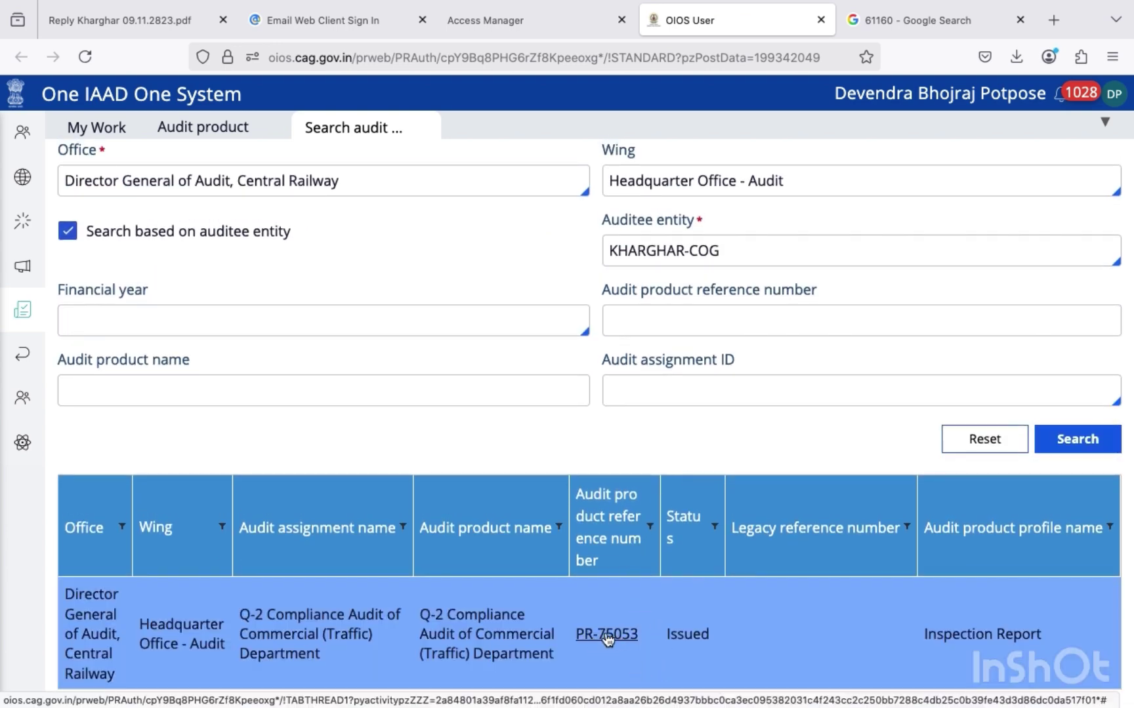
click(607, 635)
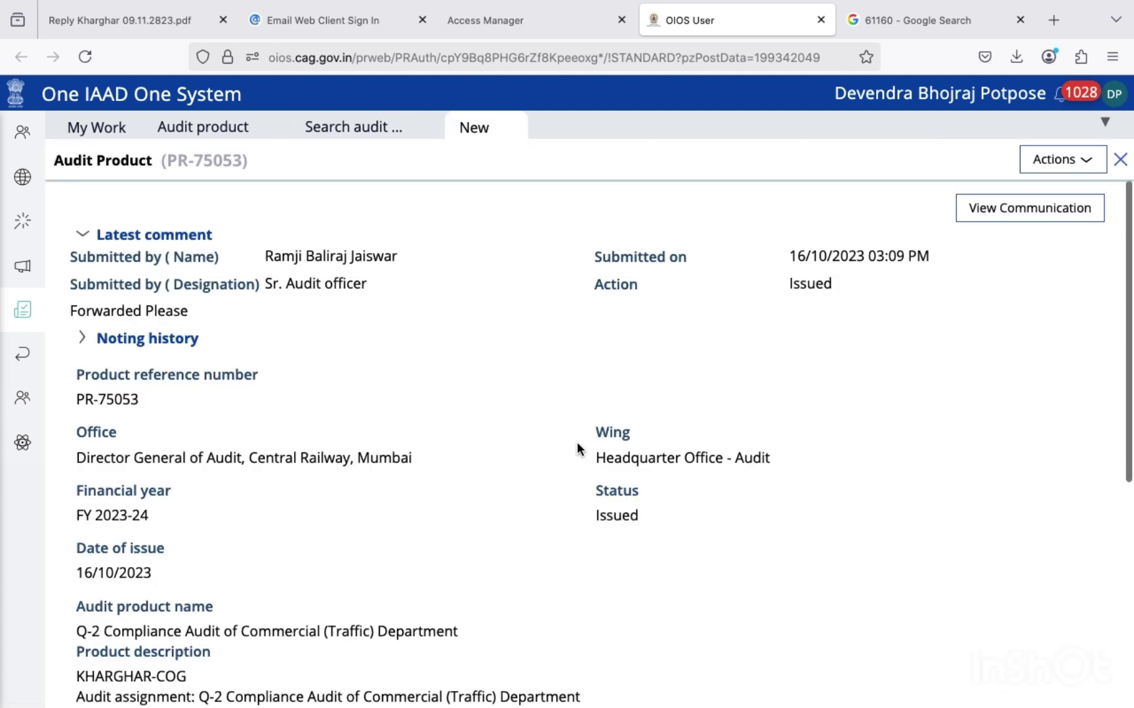
scroll(576, 442, down, 3)
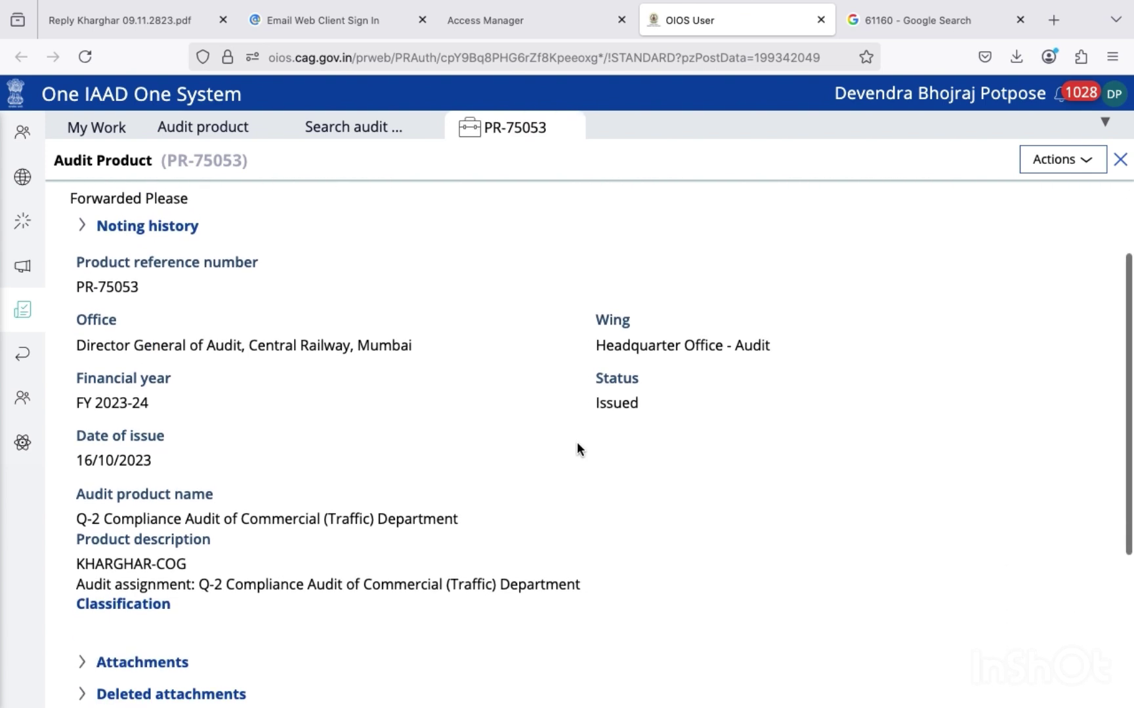
double_click(110, 286)
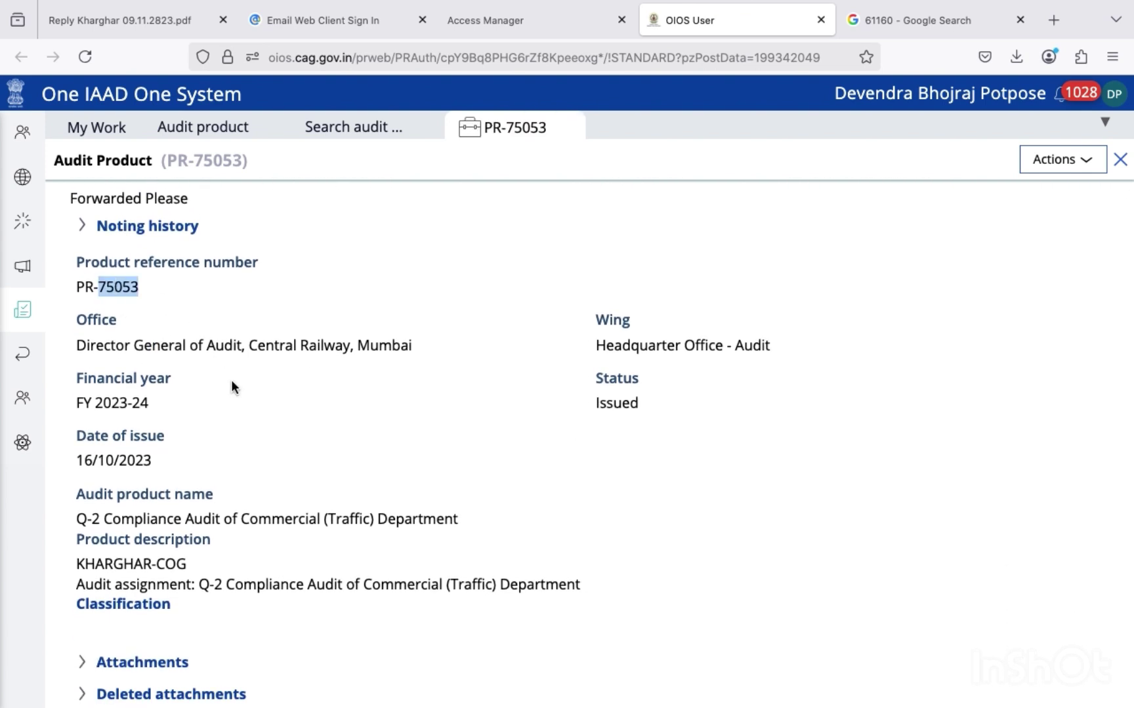
scroll(231, 380, down, 5)
scroll(231, 380, down, 2)
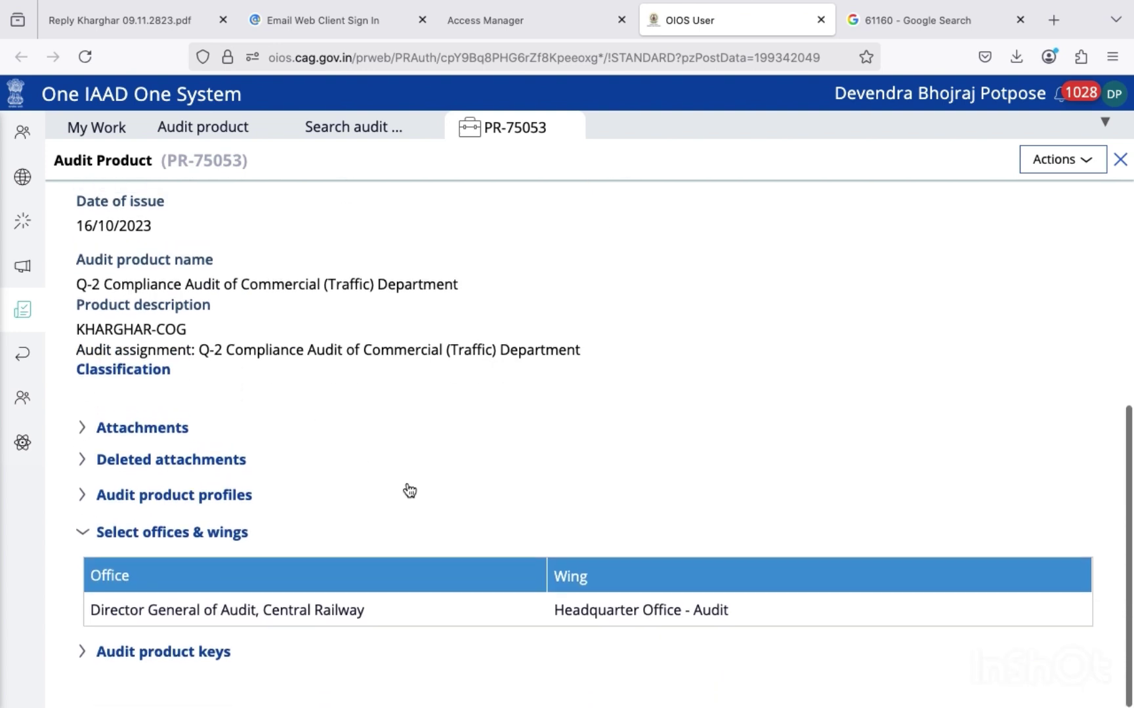
click(82, 429)
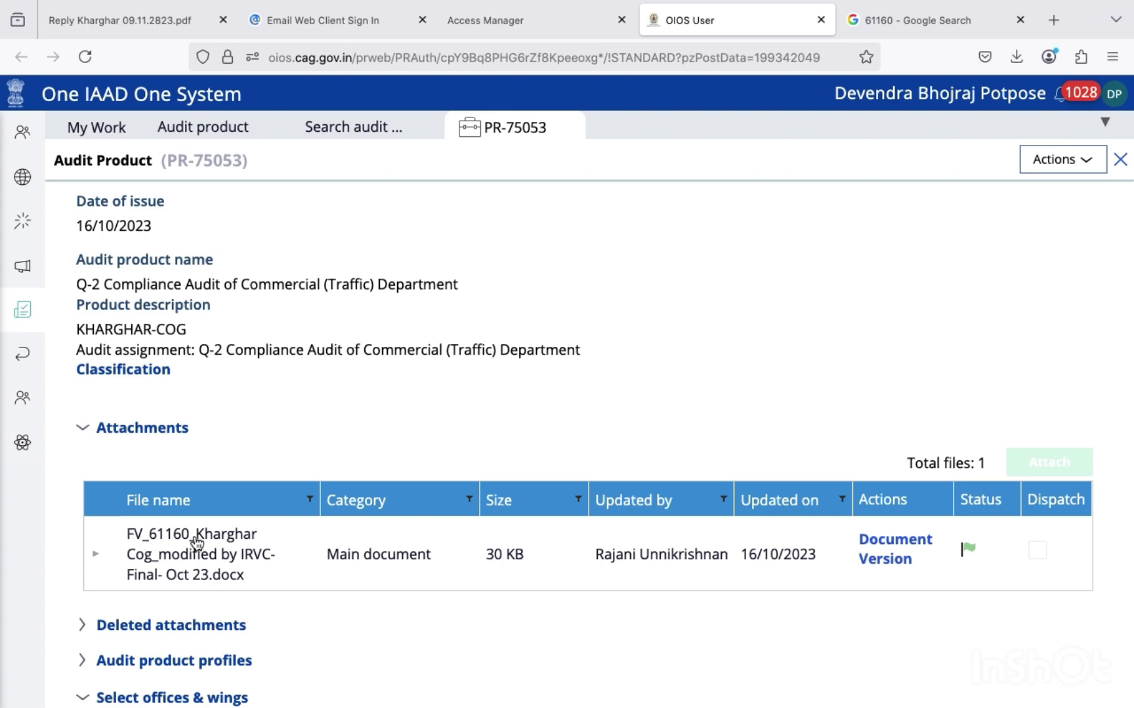
View the communications linked to the audit product and add a new receipt
scroll(551, 424, up, 5)
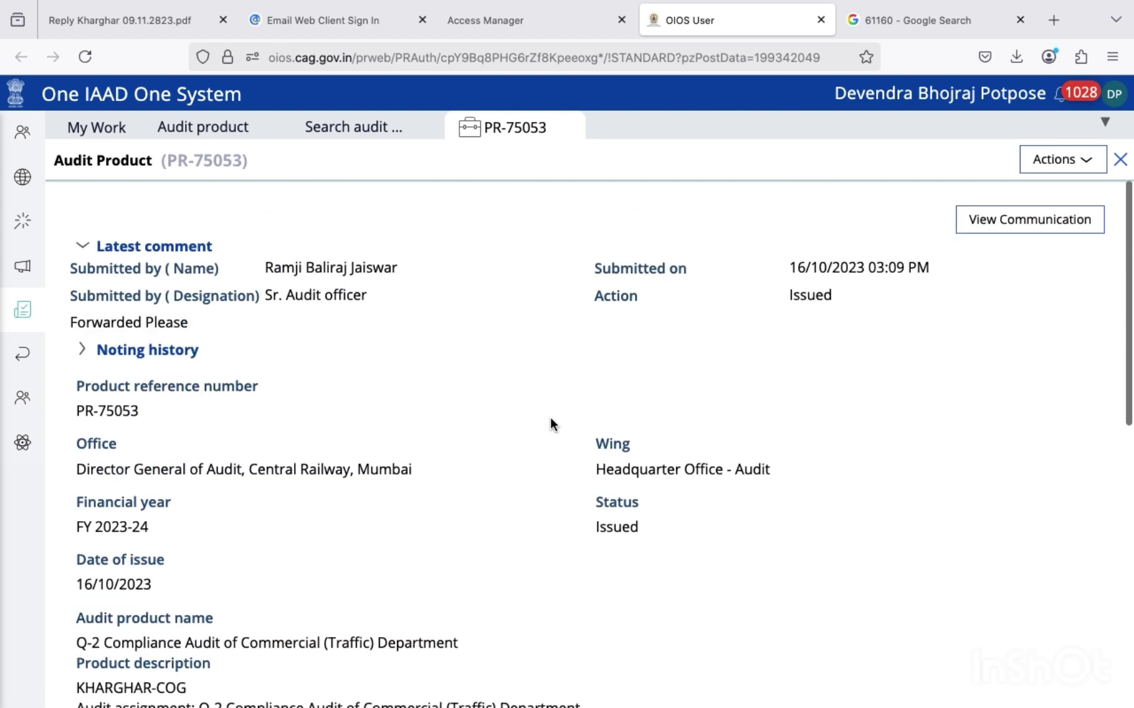
scroll(551, 423, down, 1)
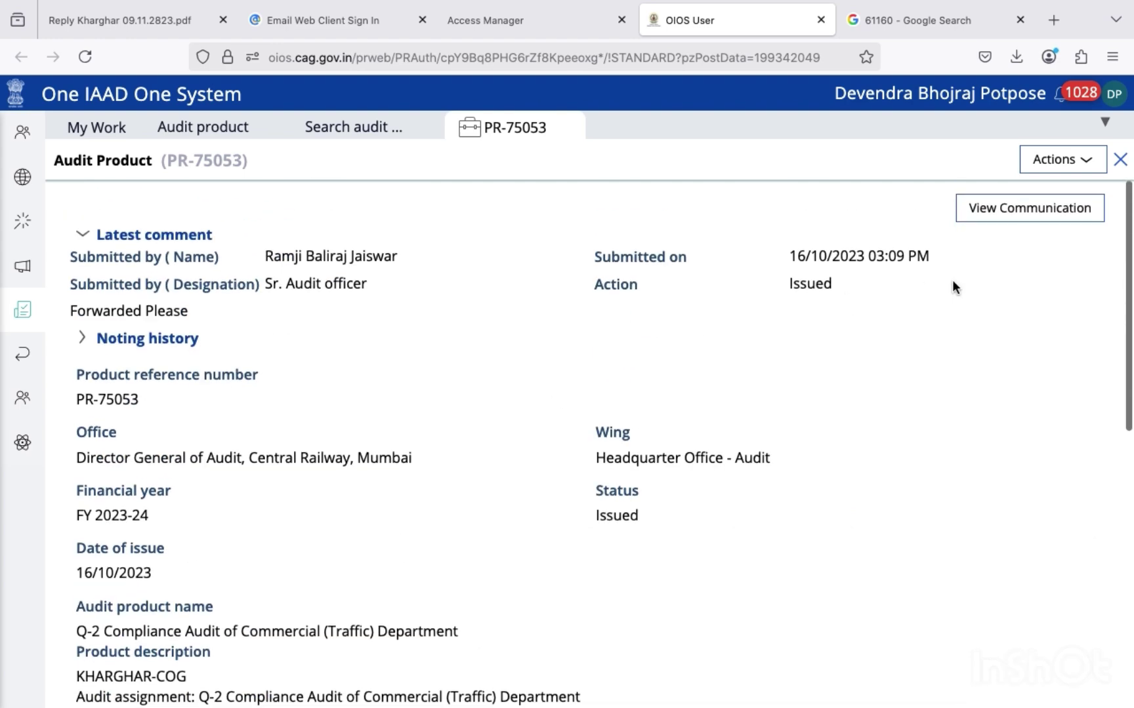
click(1034, 210)
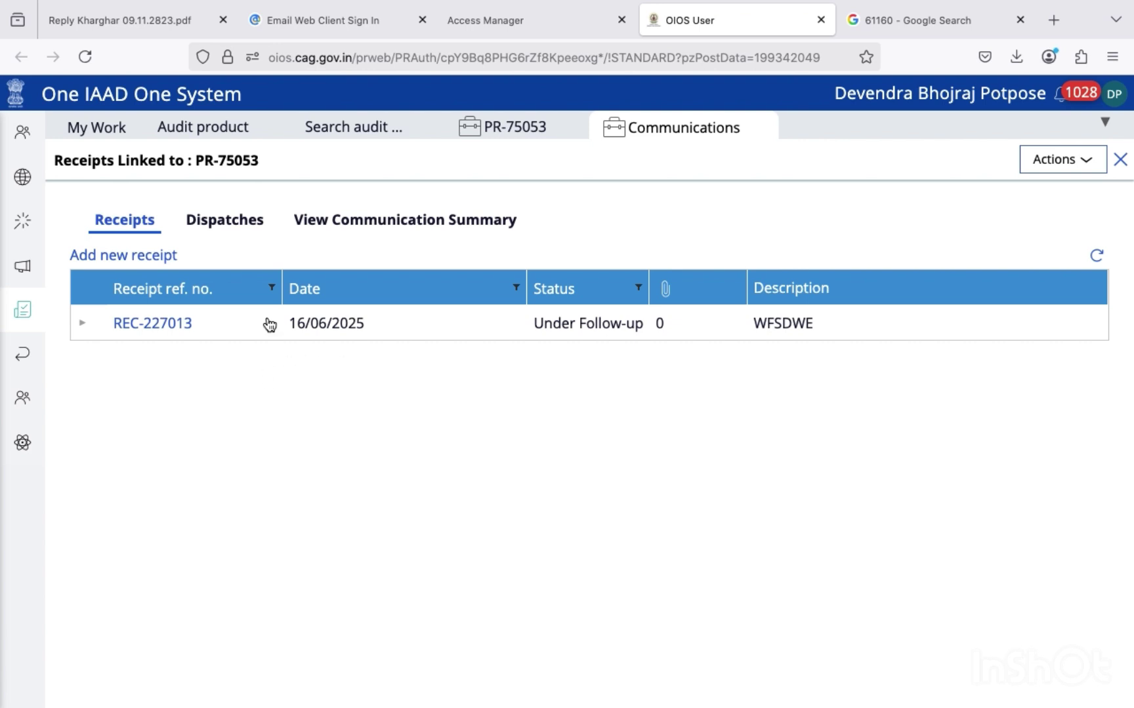
click(130, 260)
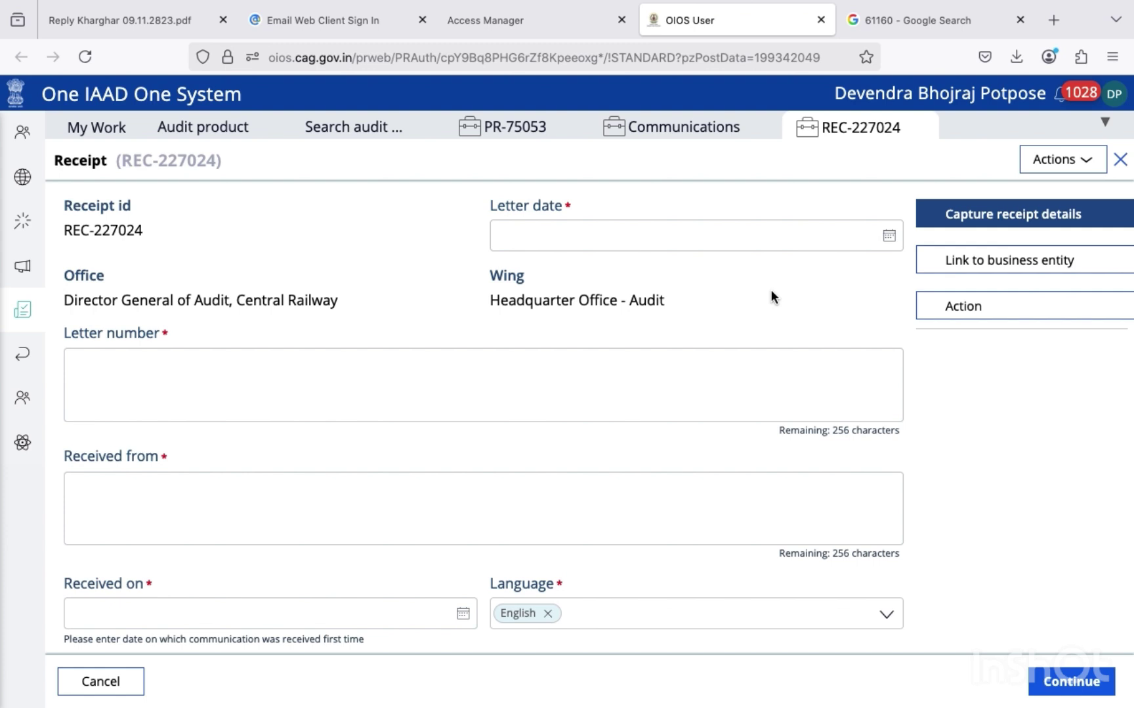
Open Reply Kharghar Cog. 2023.pdf from the desktop in full screen to read the letter's date
click(812, 234)
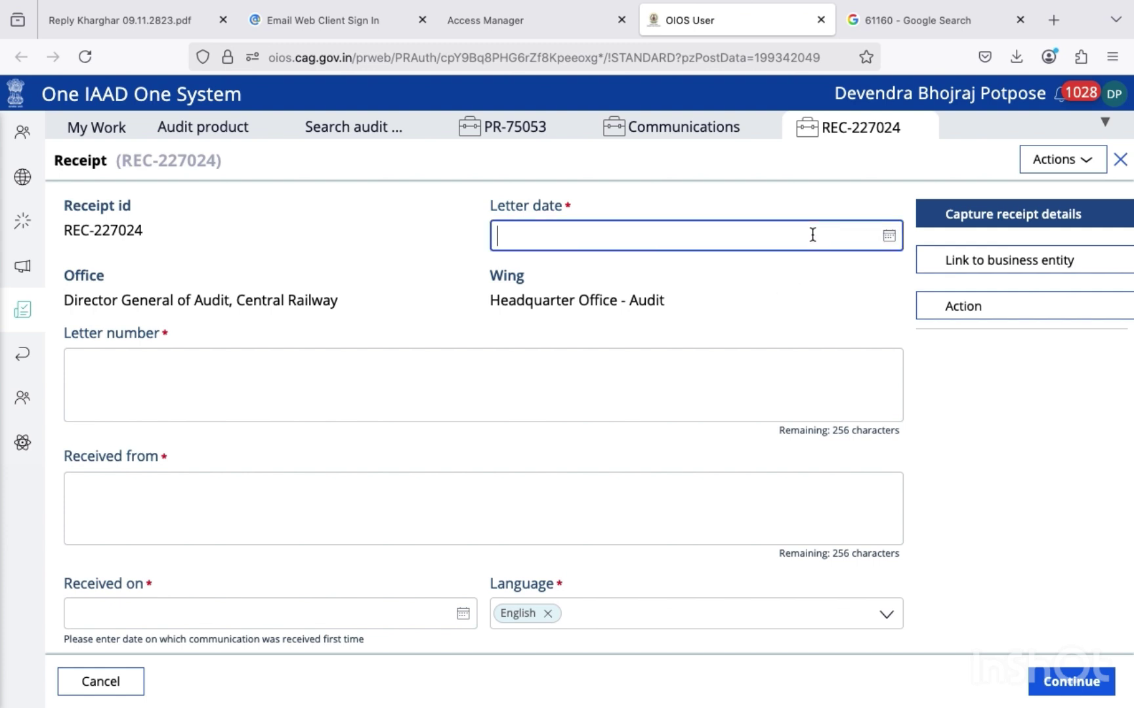
key(ctrl+Left)
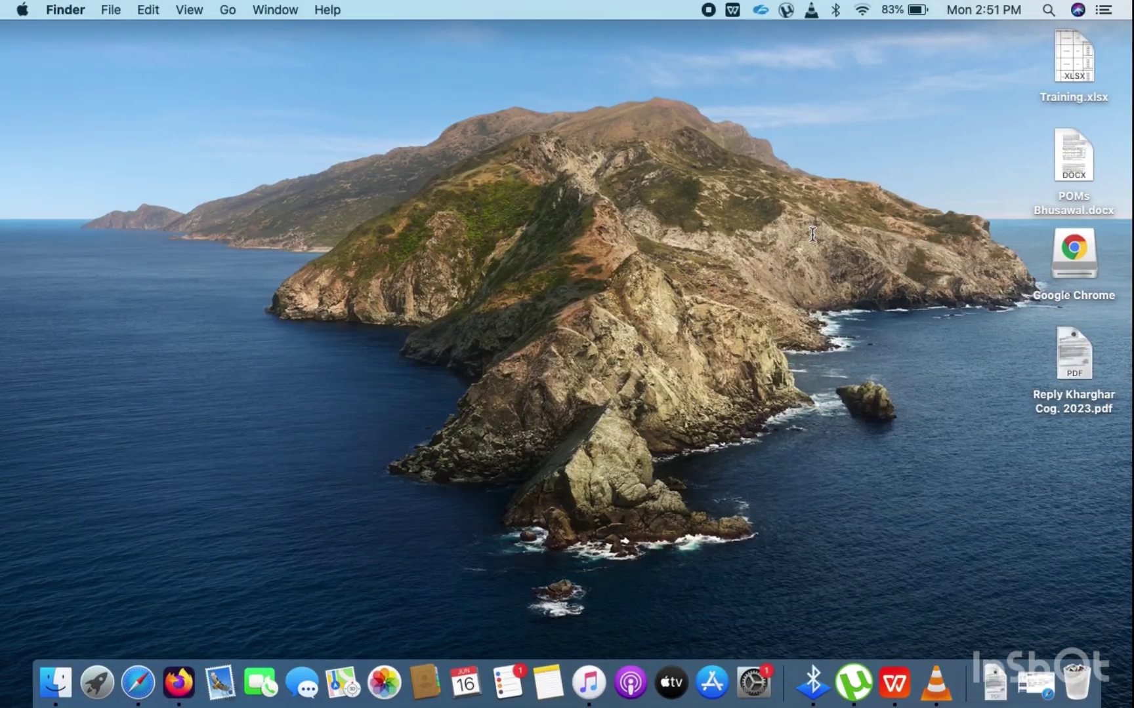
double_click(1077, 351)
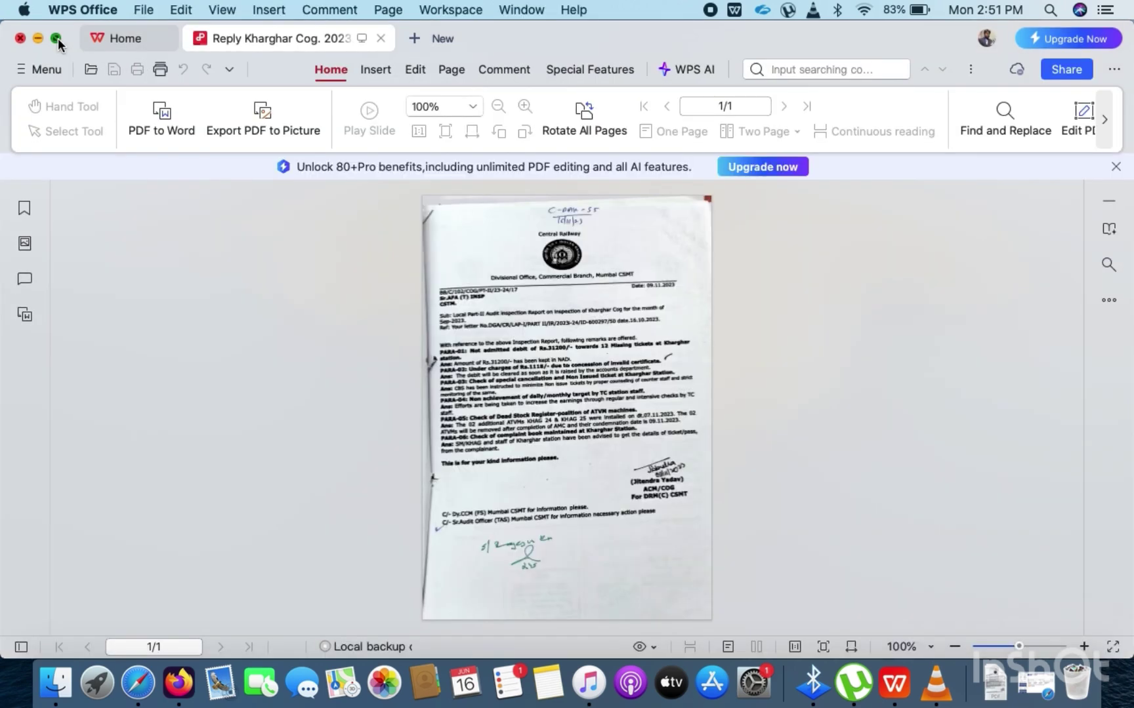
click(58, 38)
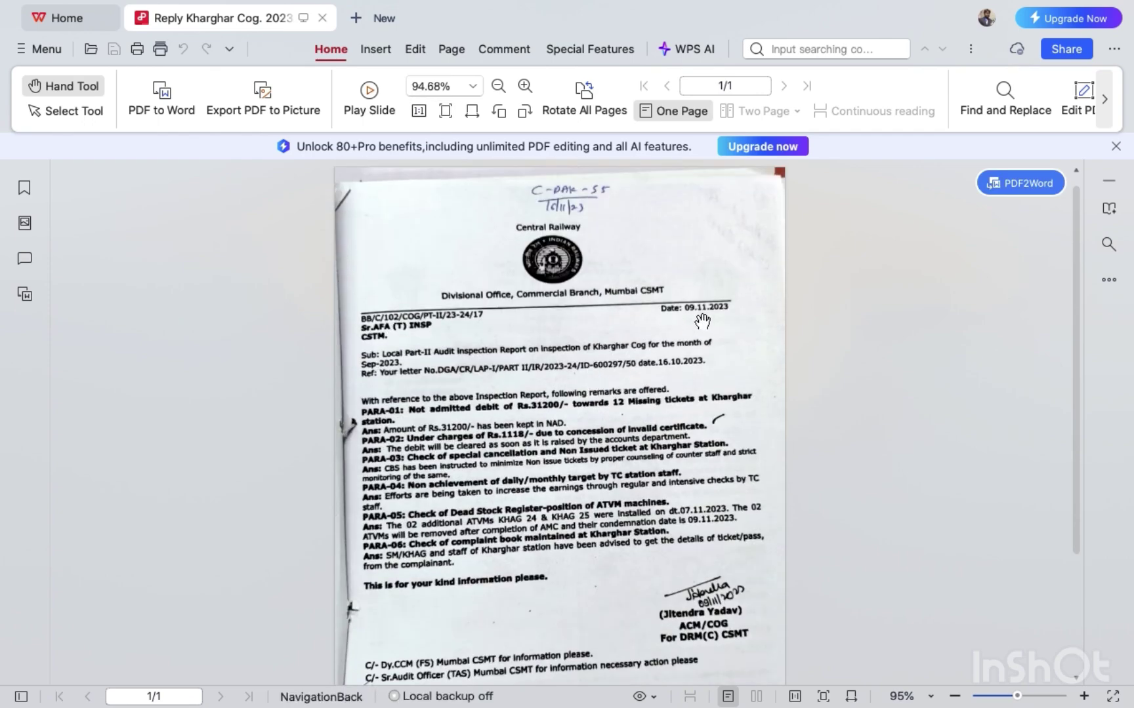
Return to the receipt form and set the letter date to 09/11/2023
key(ctrl+Right)
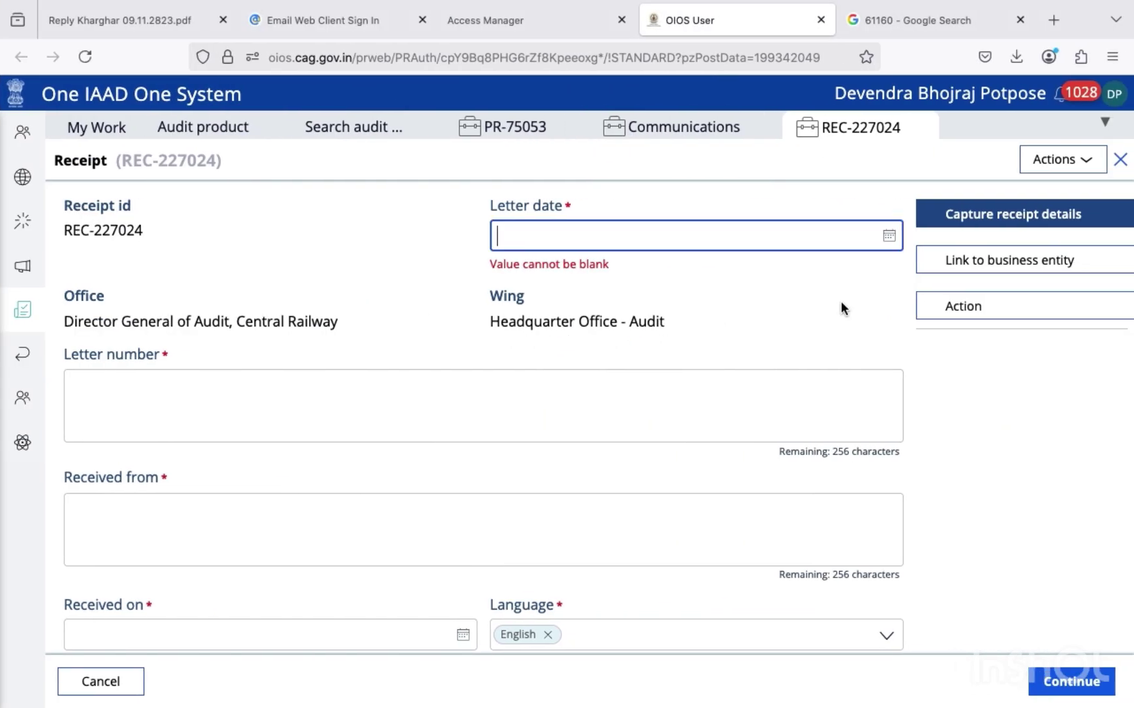
click(888, 235)
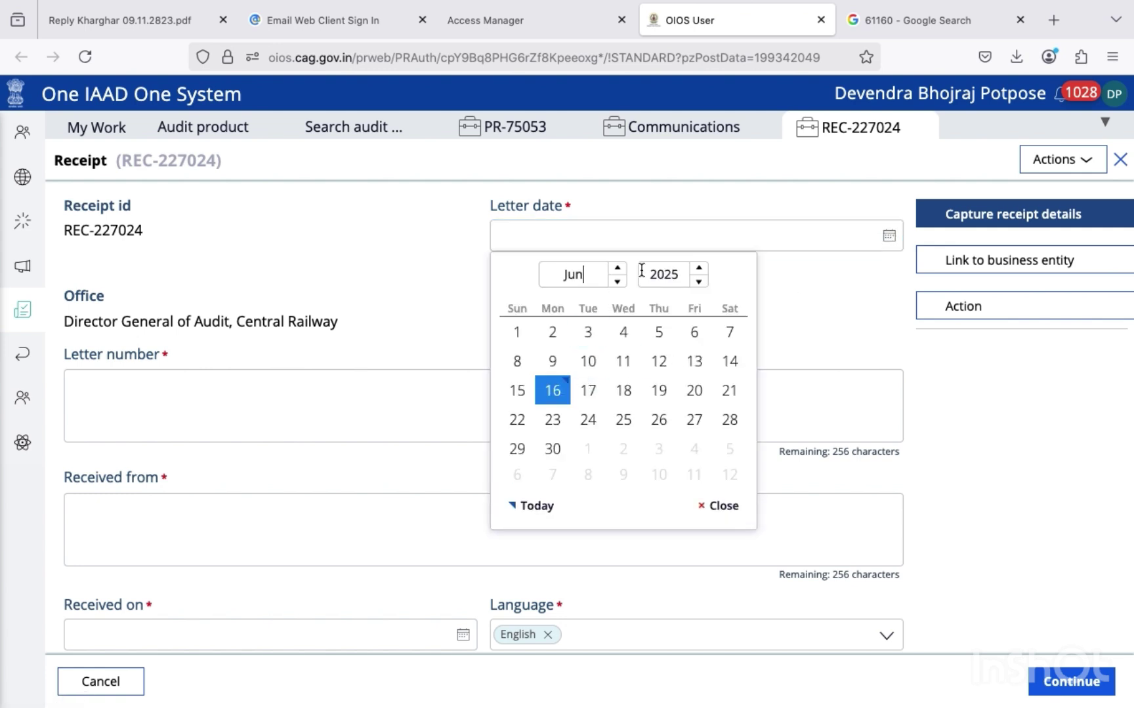
click(698, 281)
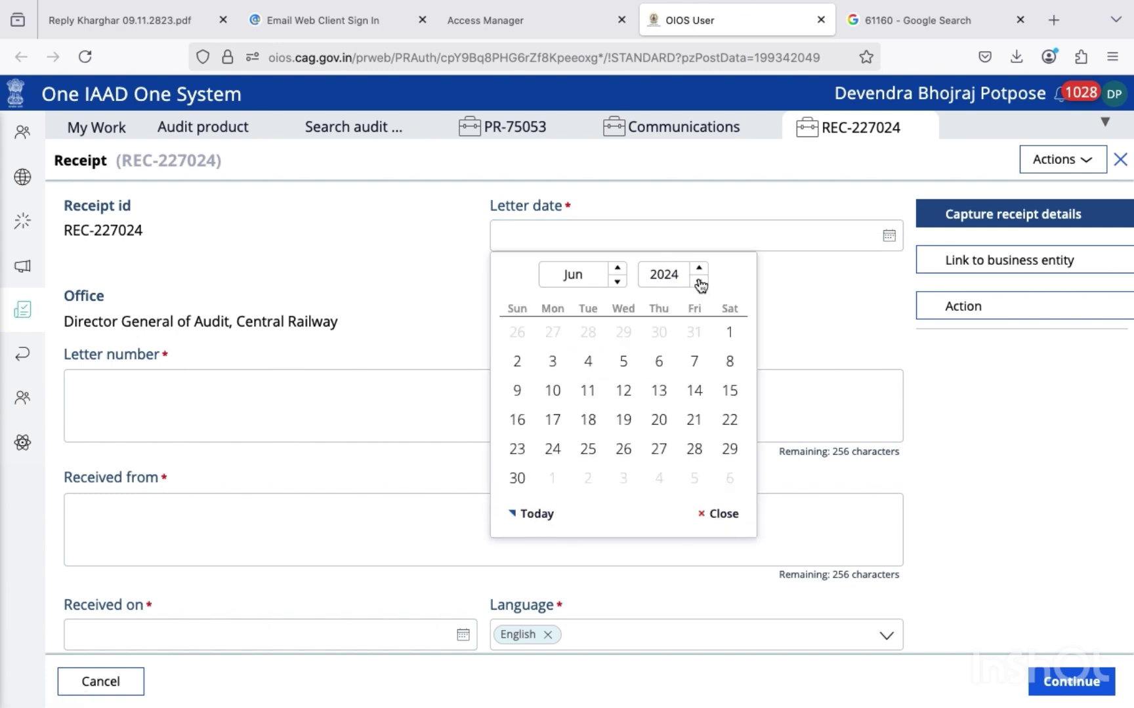
click(699, 281)
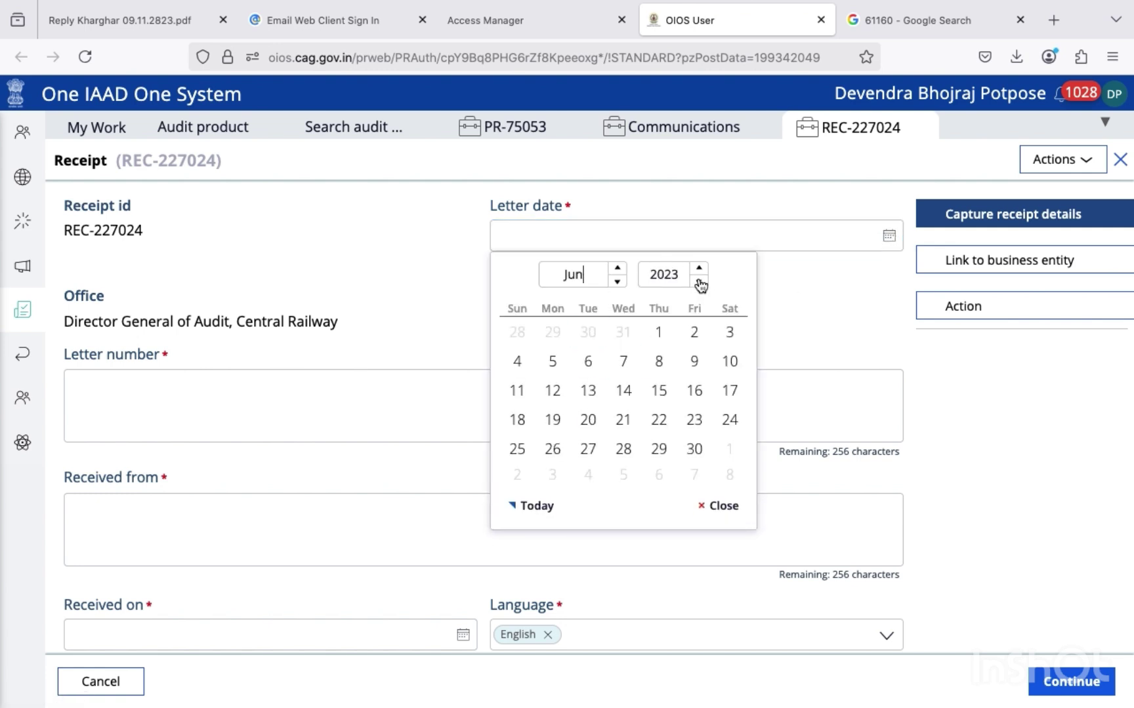
click(618, 269)
click(618, 269)
click(617, 269)
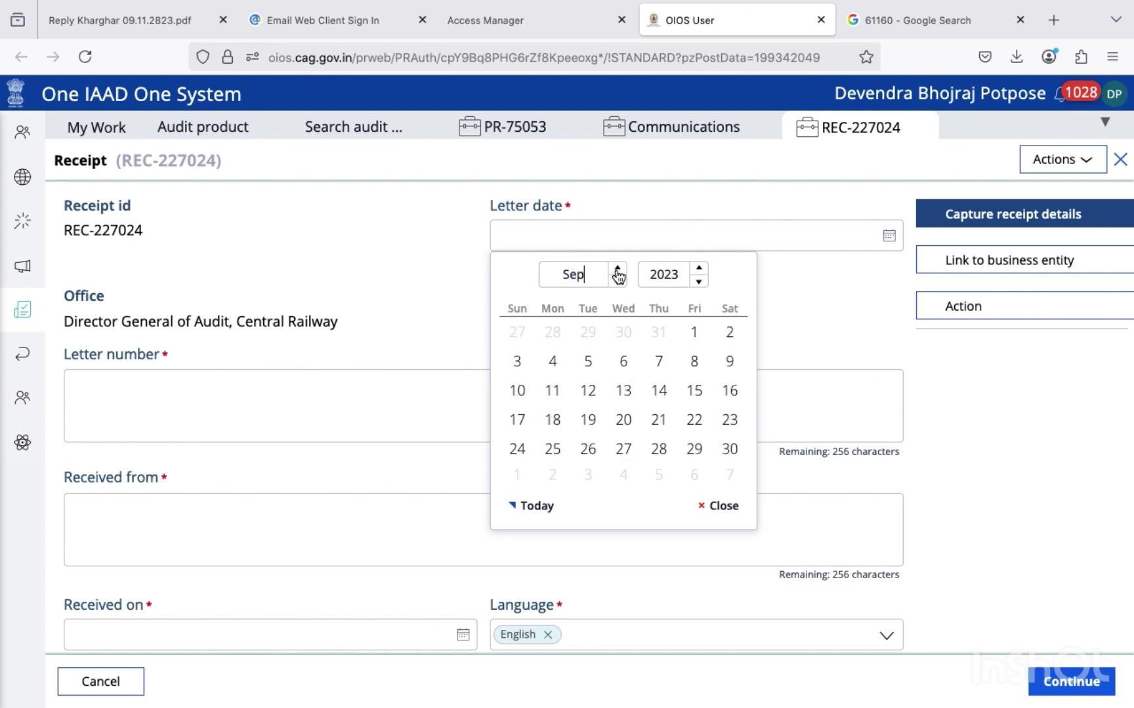
click(618, 269)
click(617, 269)
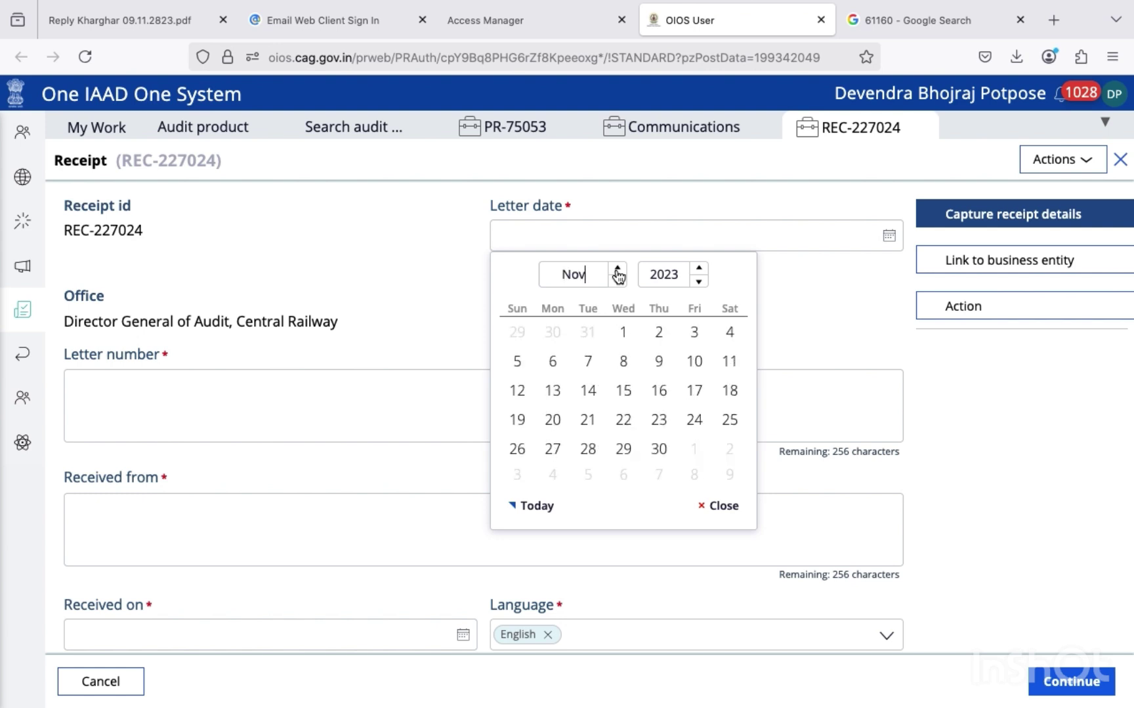
click(663, 368)
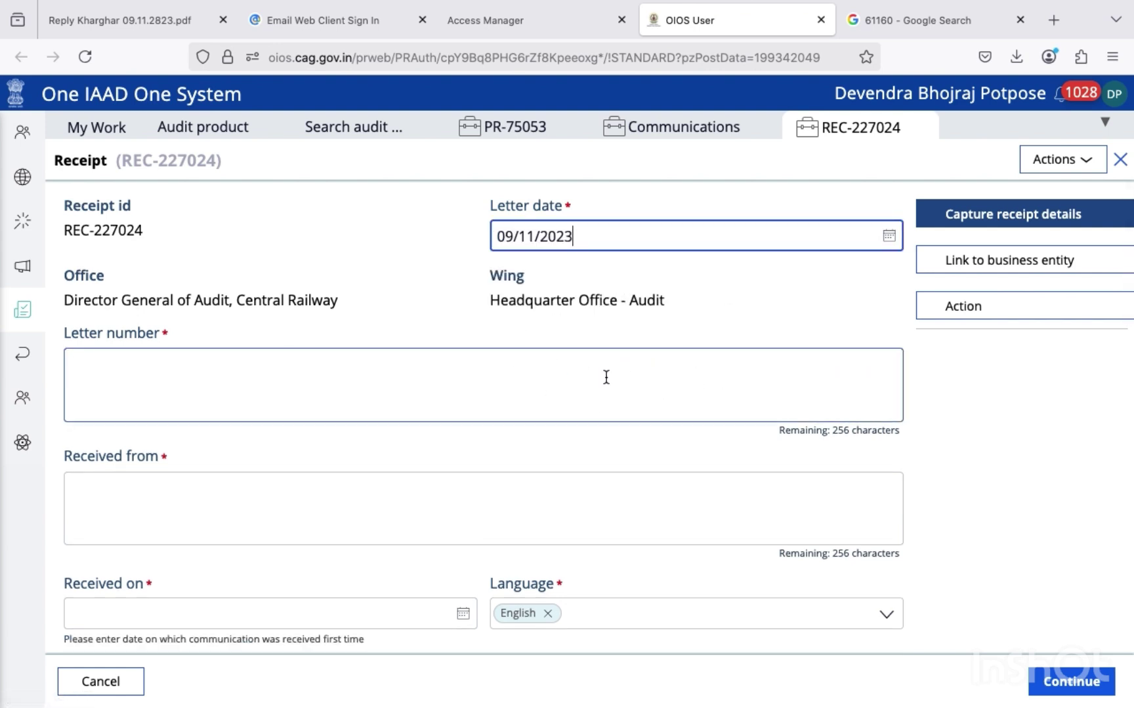
Enter BB/C/102/COG/PT.II/23-24/17 as the receipt's letter number, consulting the PDF reply letter for it
click(292, 372)
key(ctrl+Left)
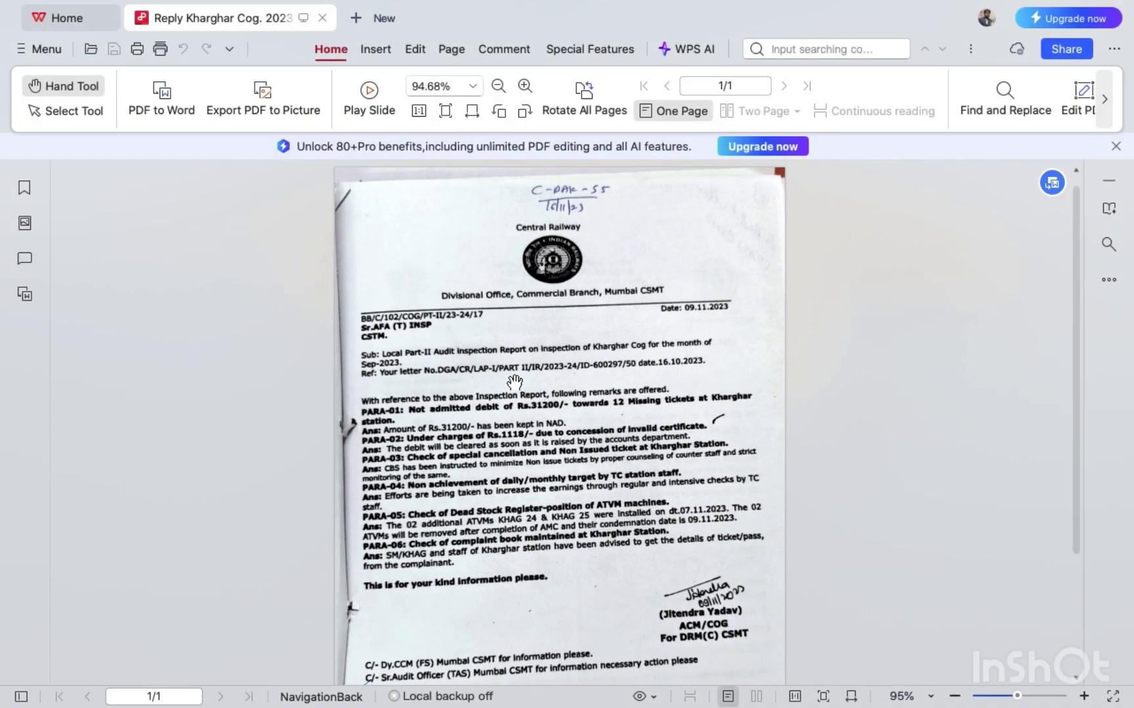
scroll(514, 381, up, 3)
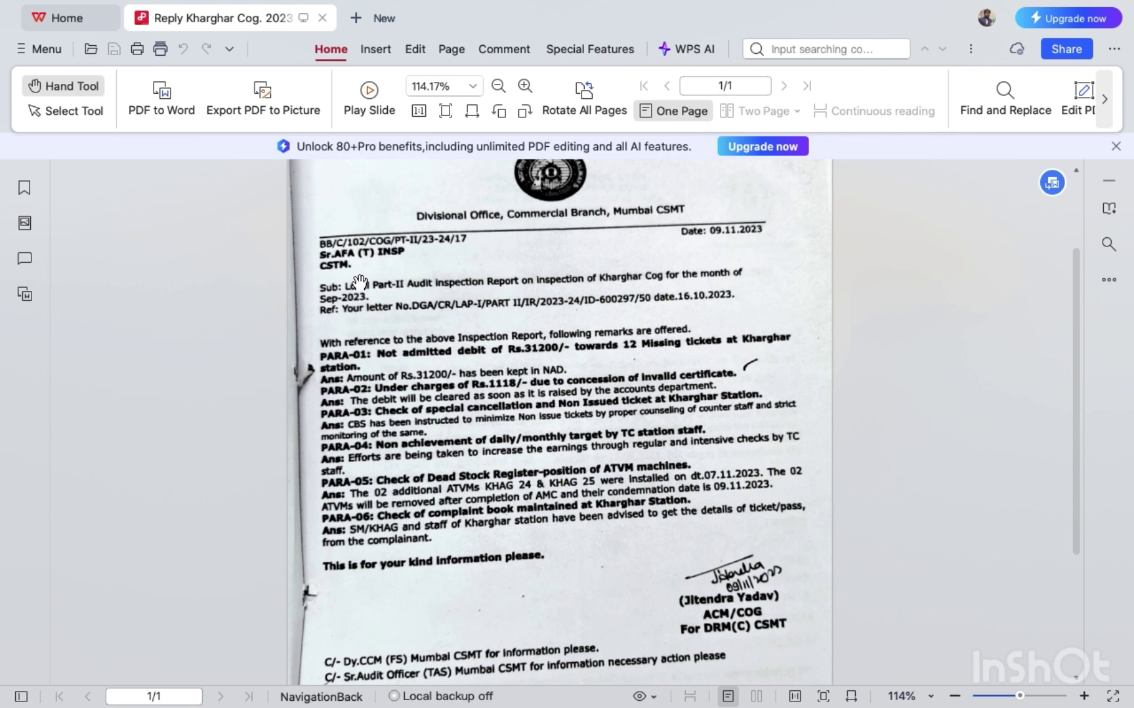
key(ctrl+Right)
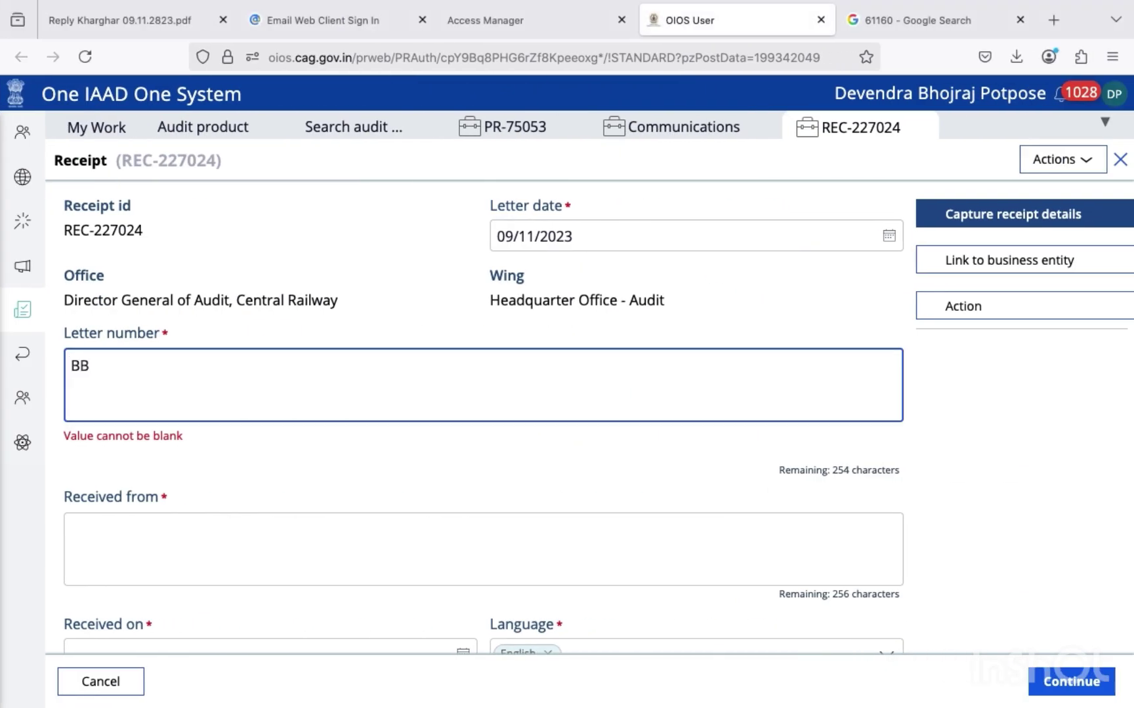
text(/C/102/)
key(super+Tab)
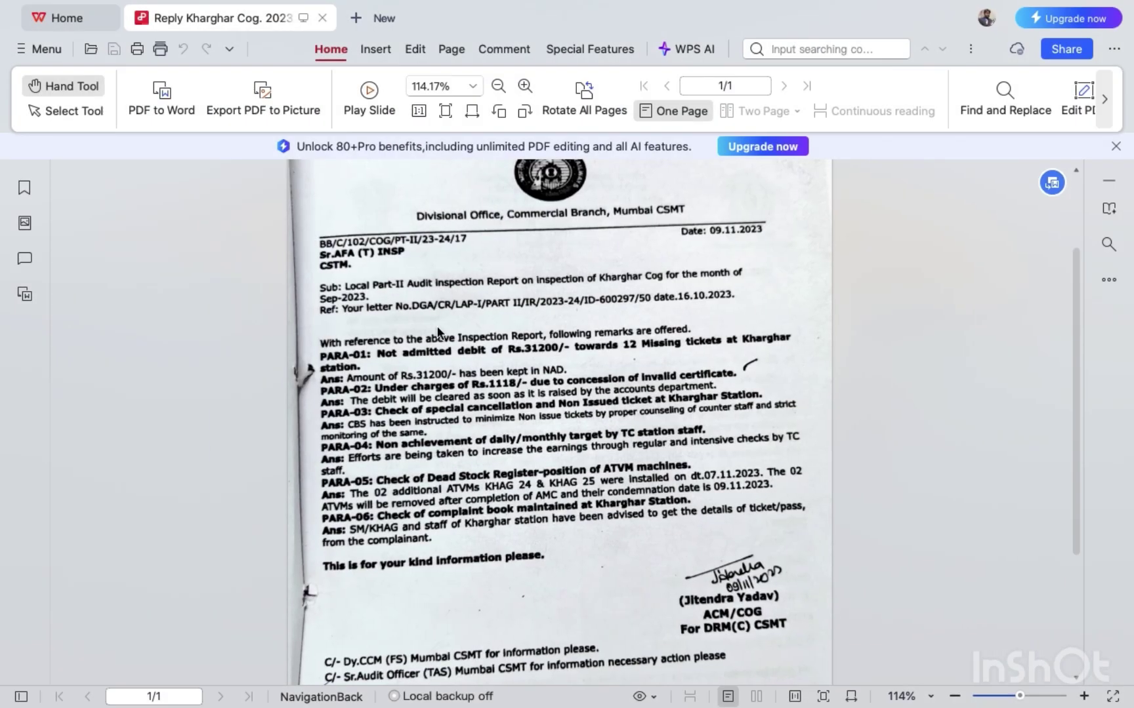
key(super+Tab)
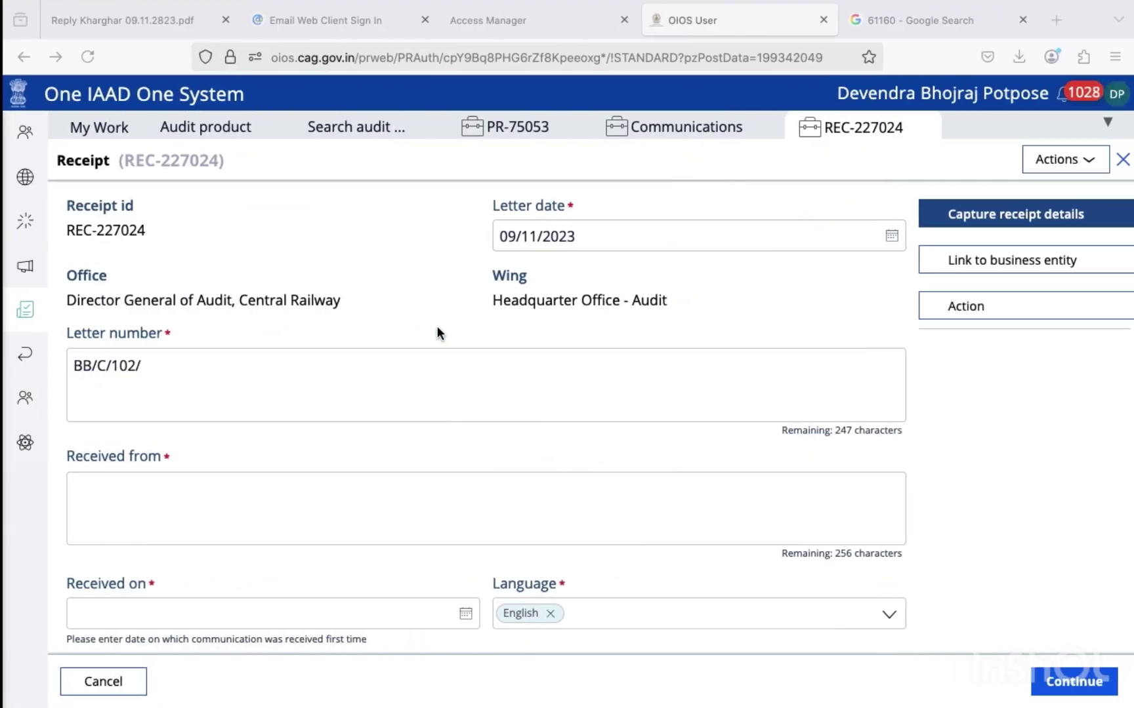
text(COG/P)
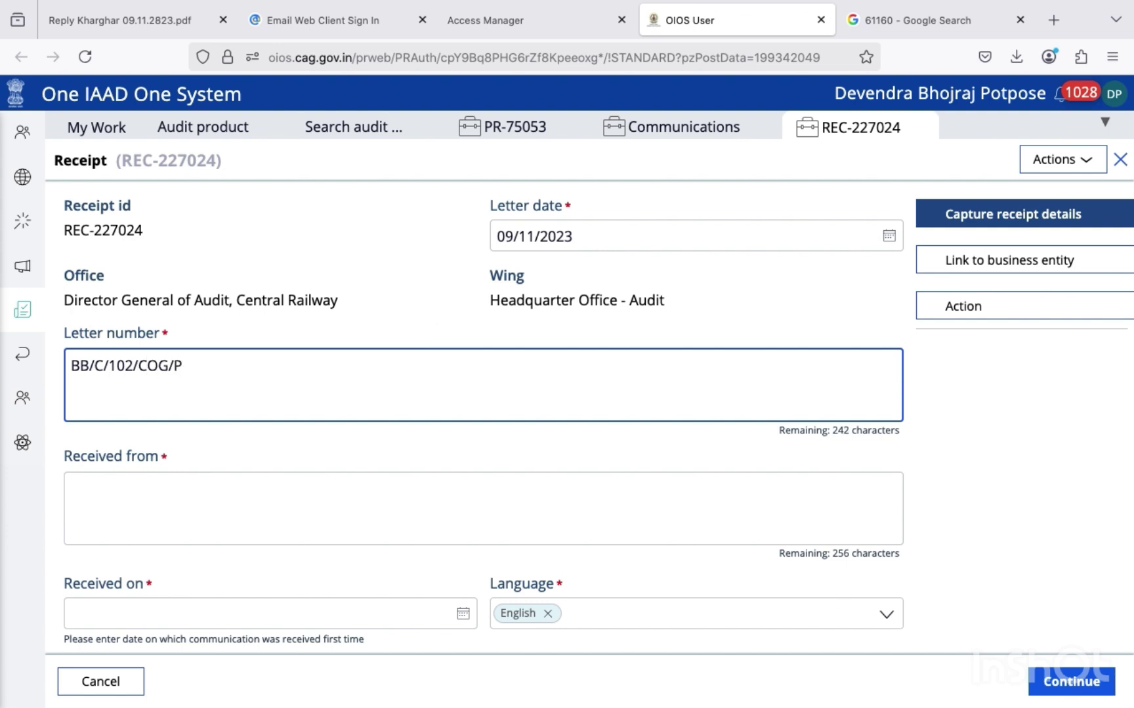
text(T.II/)
text(23-24/17)
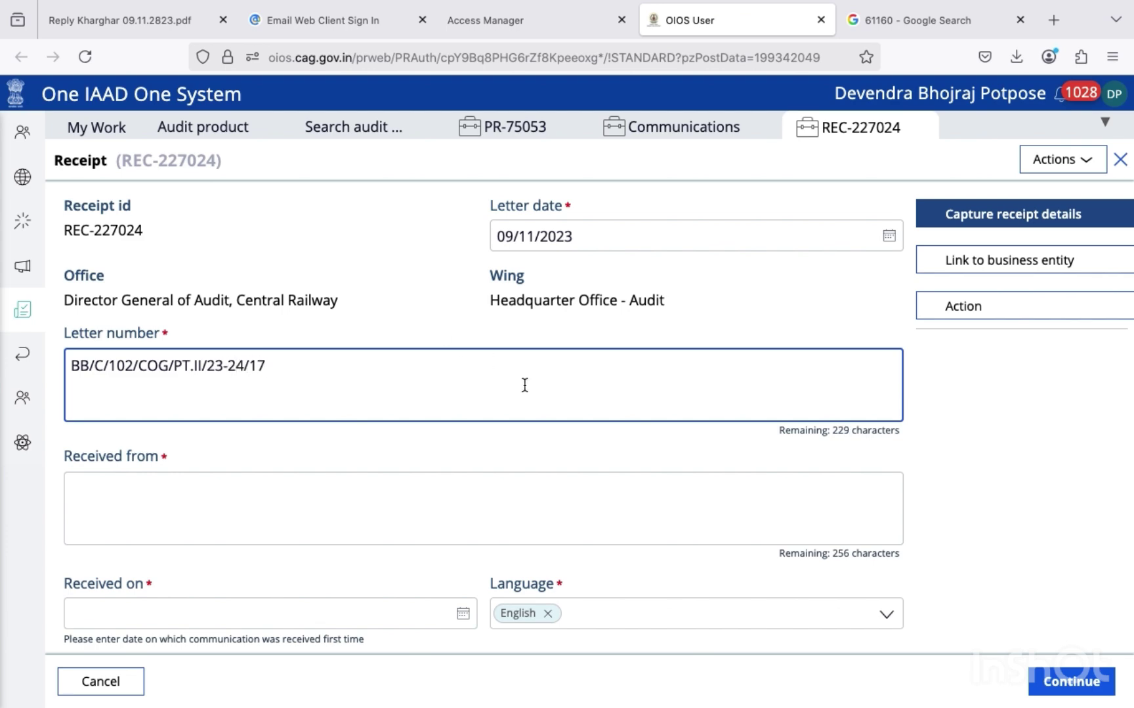
Enter ACM/COG as the sender the receipt was received from, consulting the signature block of the PDF reply letter
scroll(506, 433, down, 2)
click(425, 394)
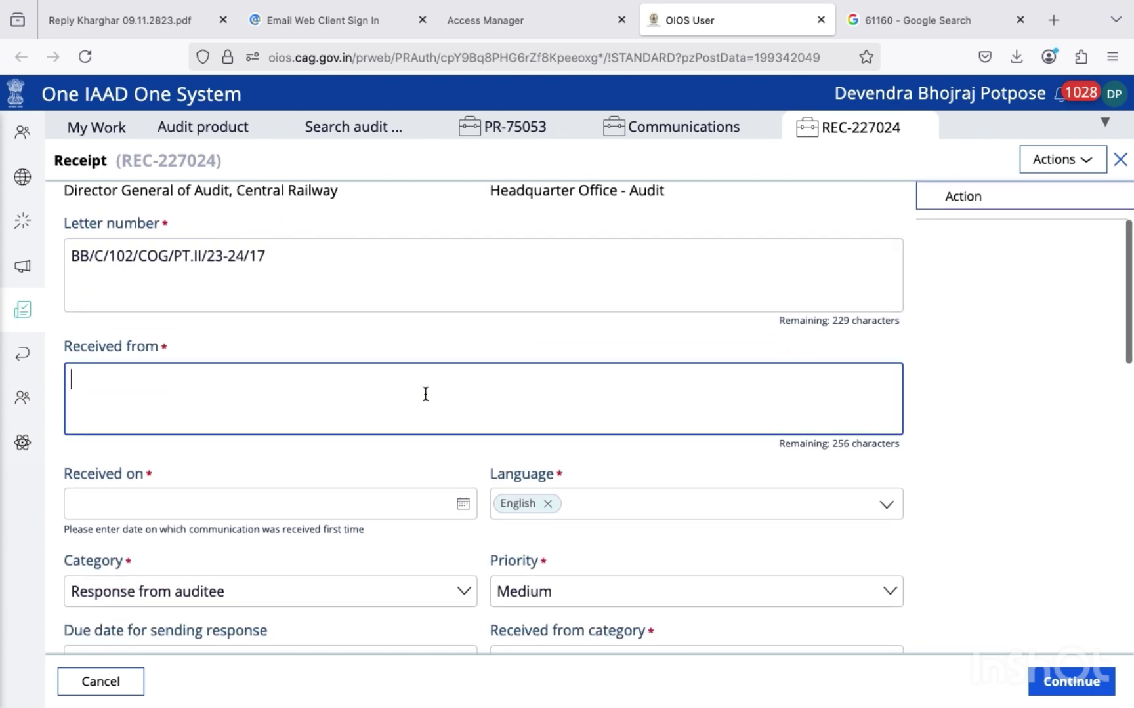
key(ctrl+Left)
scroll(430, 397, down, 2)
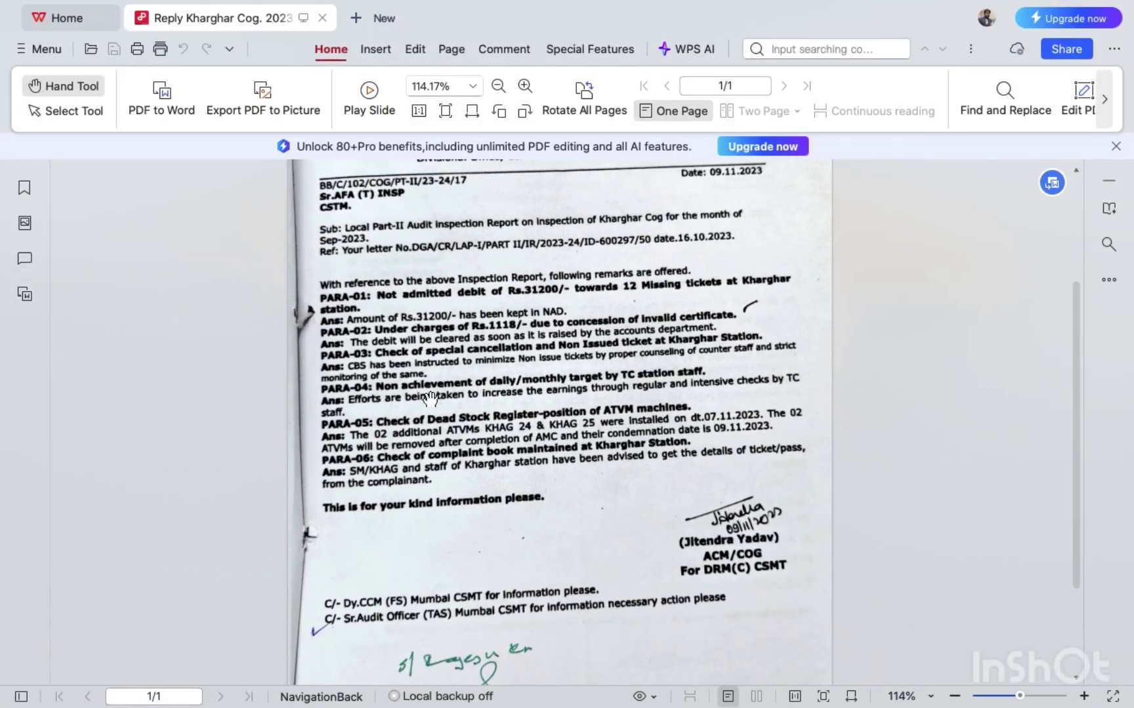
scroll(429, 396, up, 2)
key(ctrl+Right)
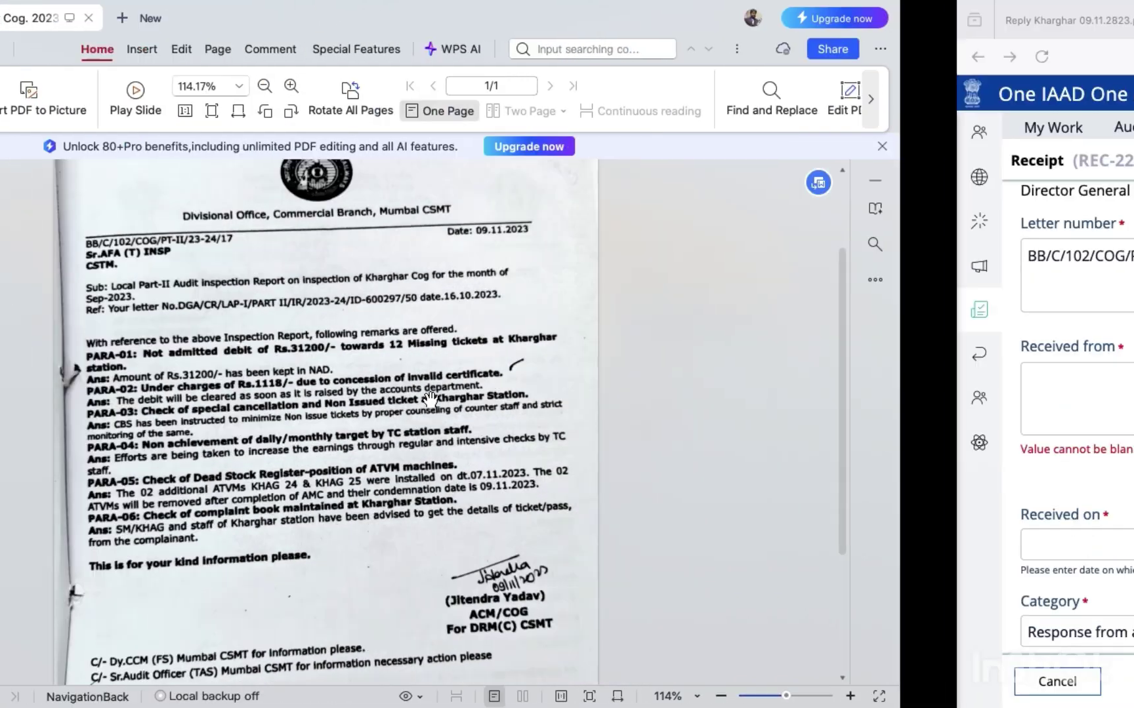
text(AC)
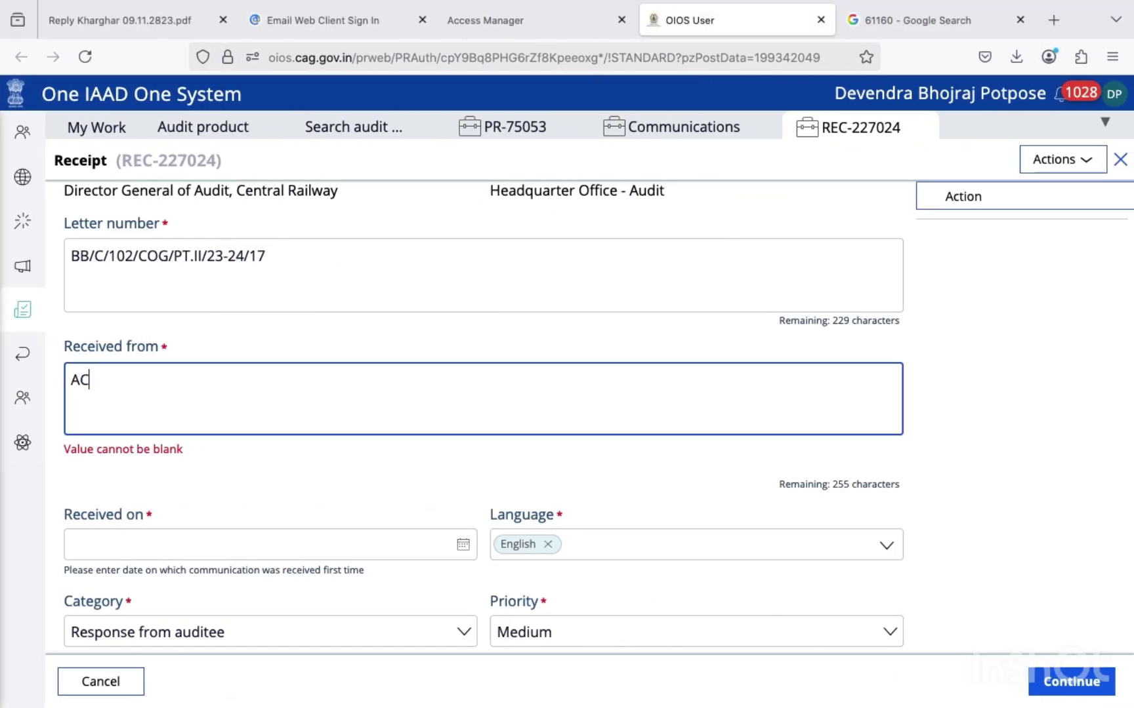
text(M/COG)
Set the receipt's received-on date to 16/11/2023, checking the PDF reply letter for the handwritten receipt date
scroll(412, 361, down, 3)
click(391, 351)
scroll(391, 352, down, 1)
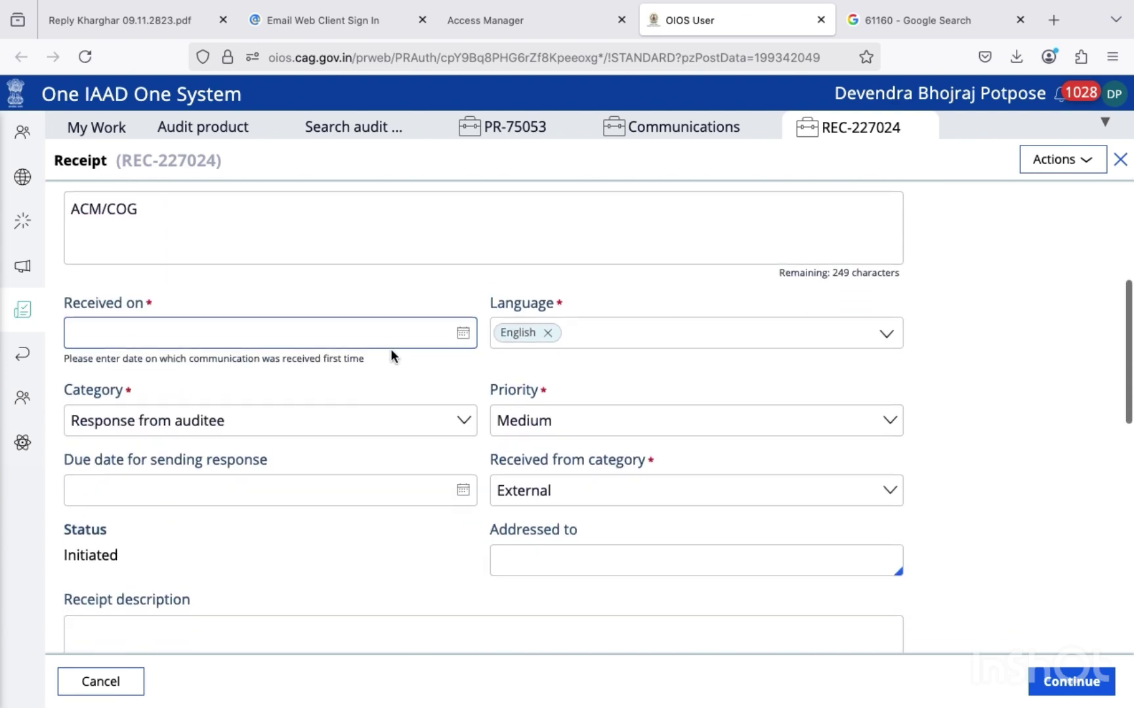
click(462, 322)
key(ctrl+Left)
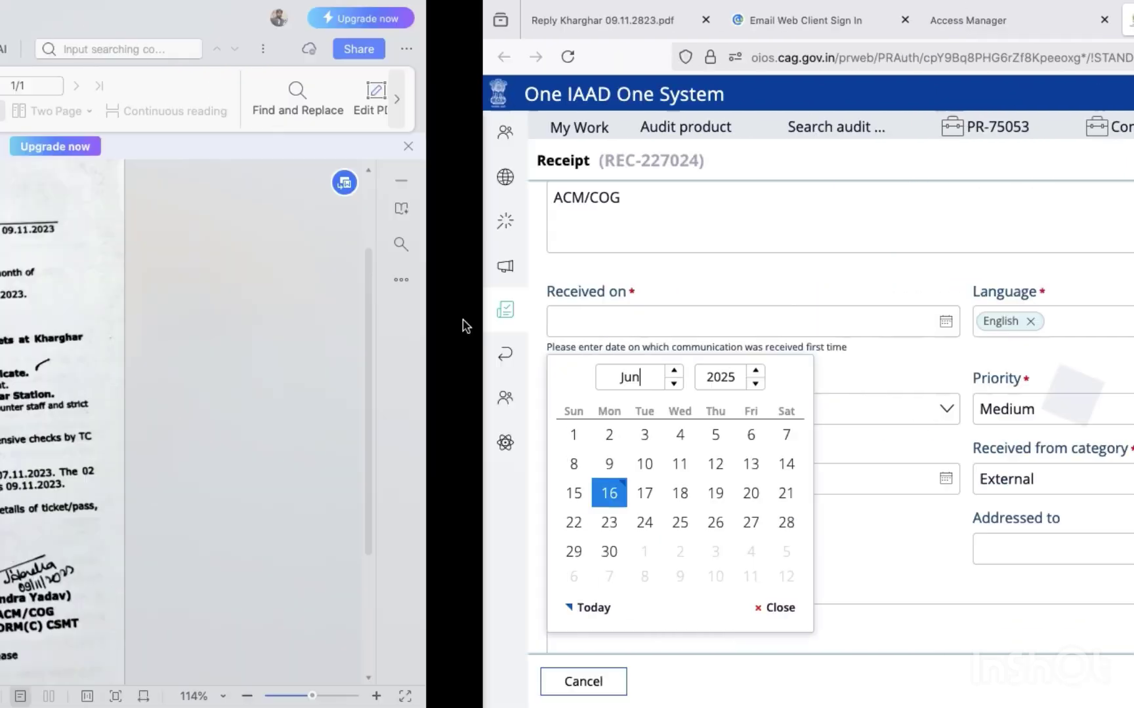
scroll(614, 385, up, 1)
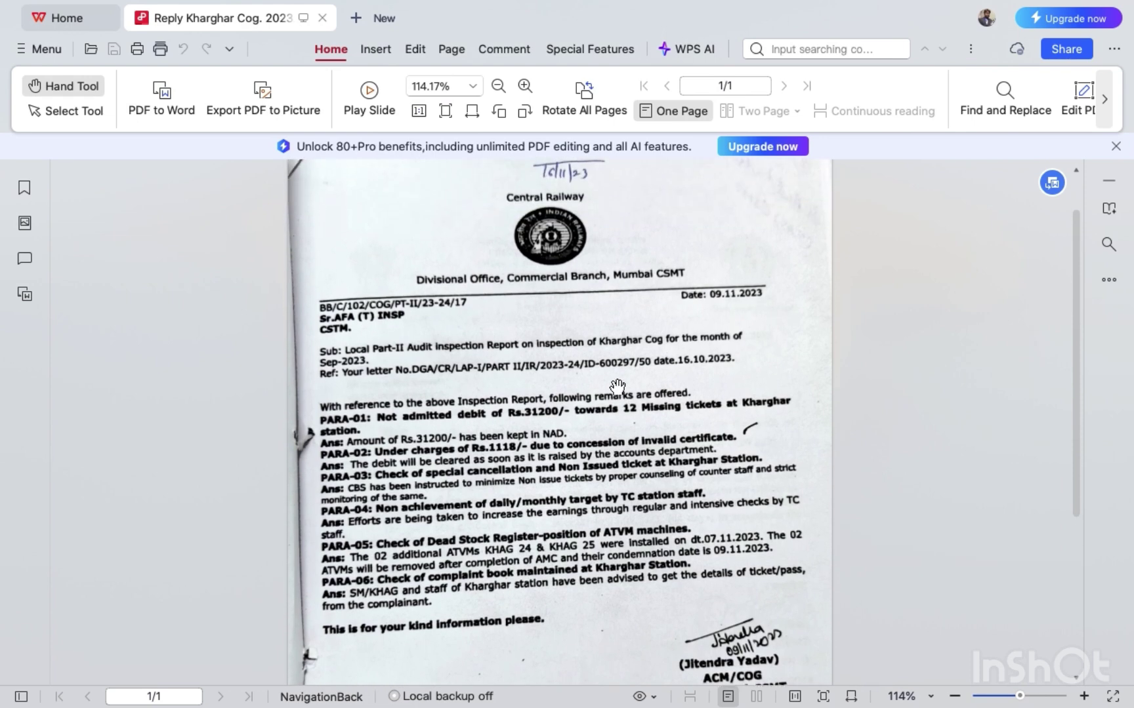
scroll(616, 386, down, 4)
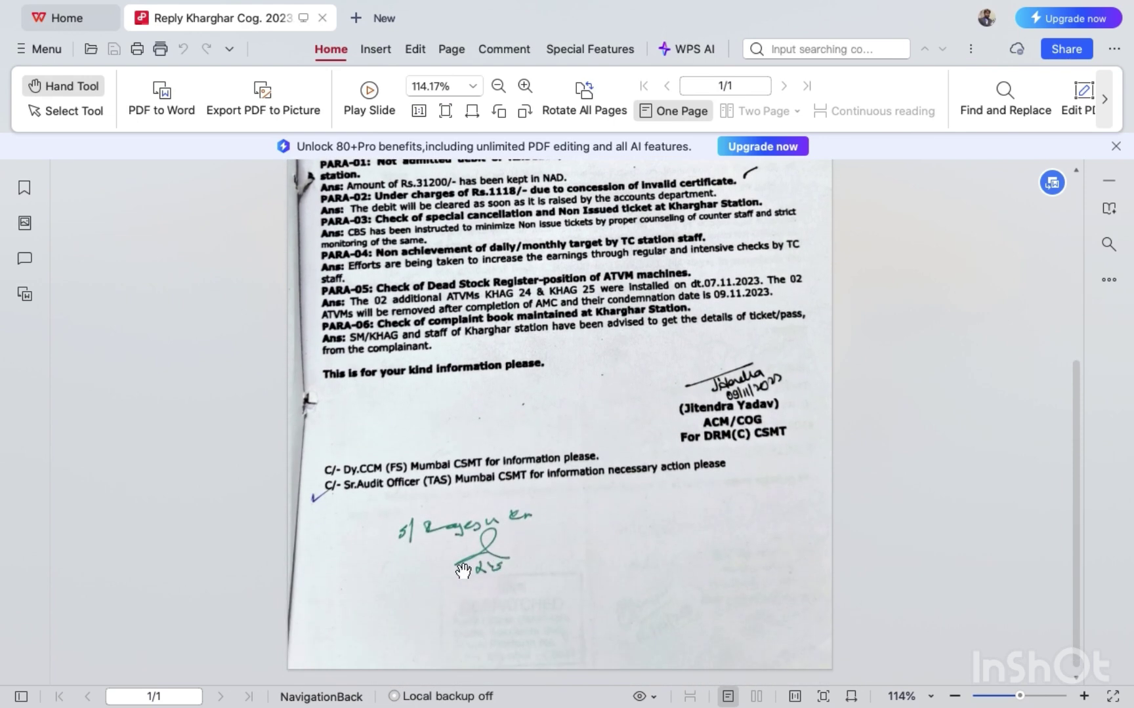
scroll(524, 535, up, 6)
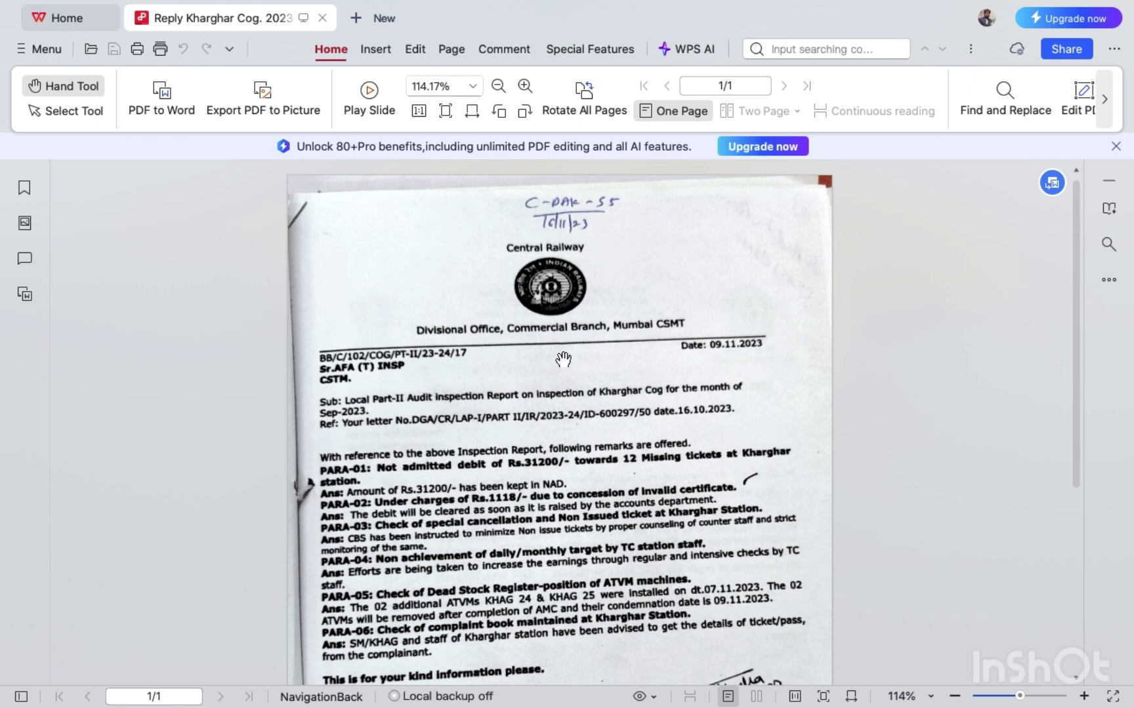
key(ctrl+Right)
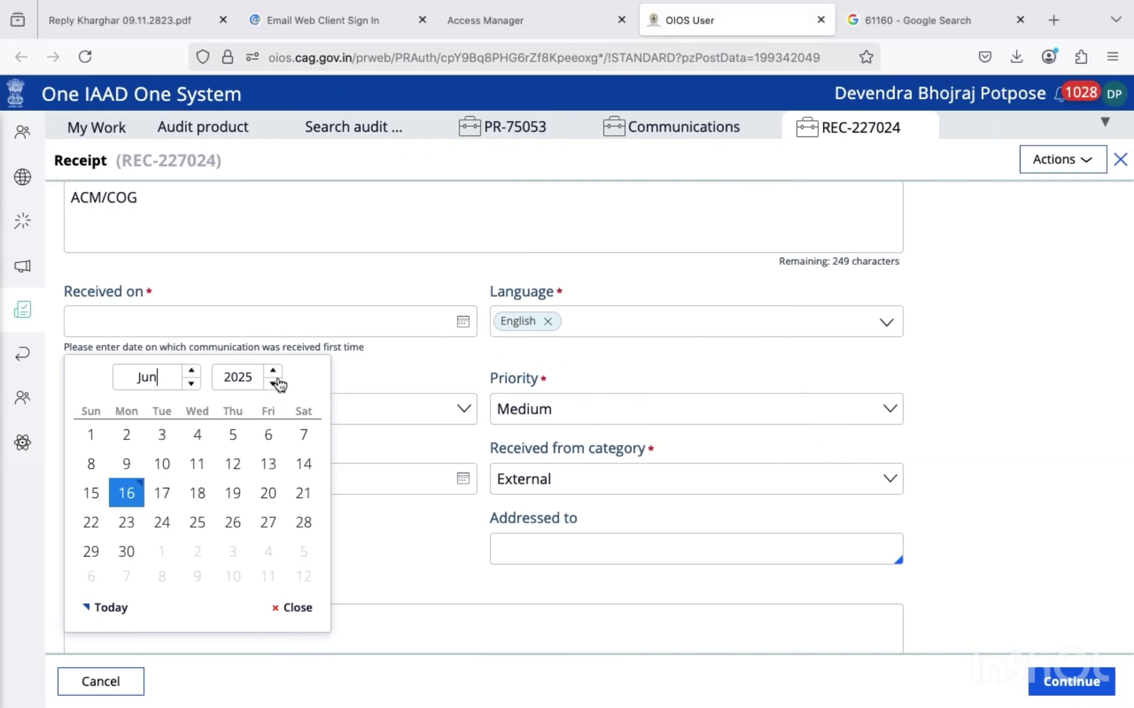
click(272, 383)
click(273, 383)
click(192, 372)
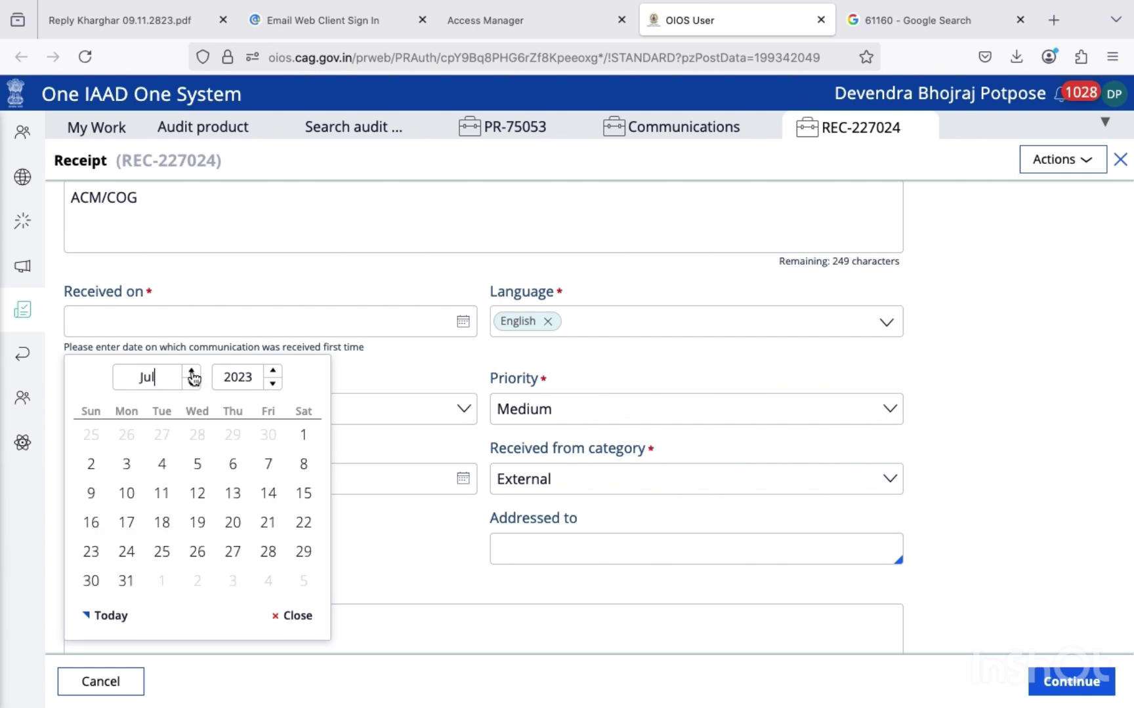
click(191, 372)
click(192, 372)
click(192, 372)
click(192, 372)
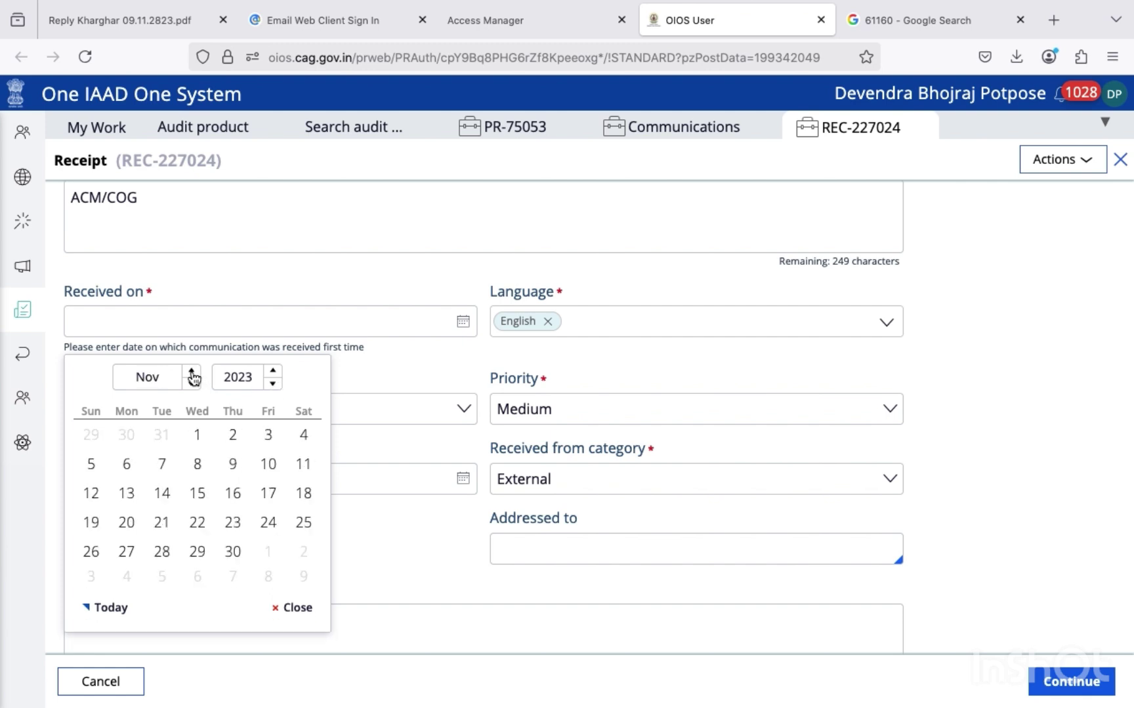
click(232, 493)
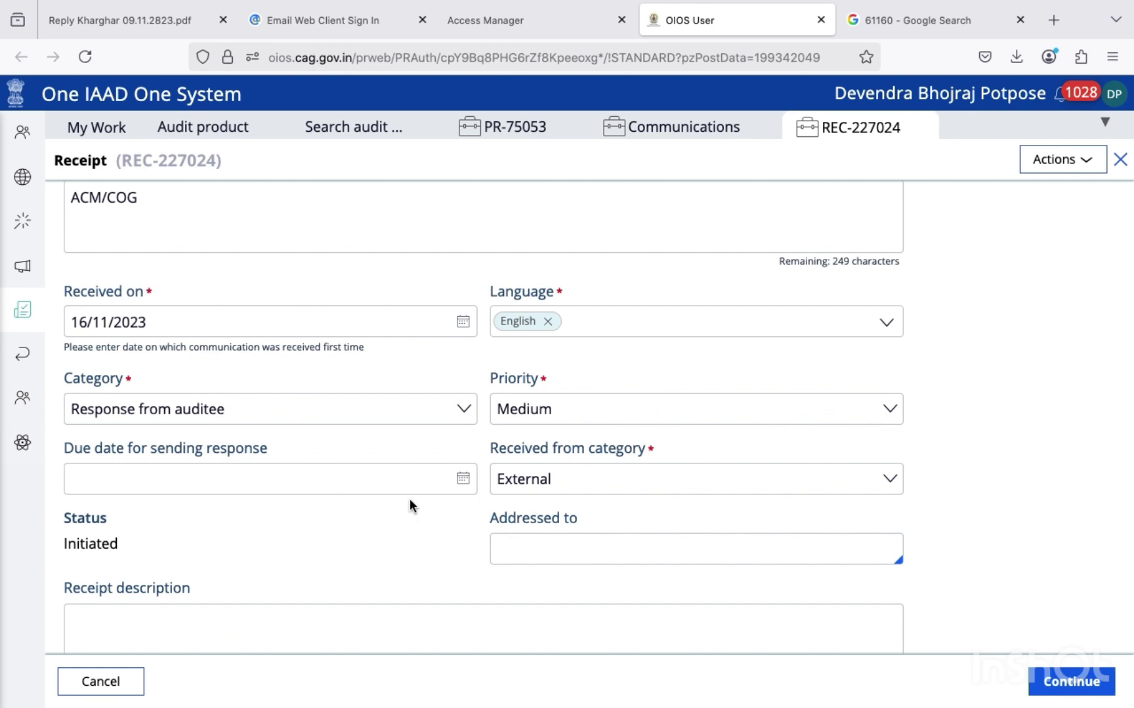
Enter "Reply received from concern department" as the receipt description
scroll(413, 502, down, 2)
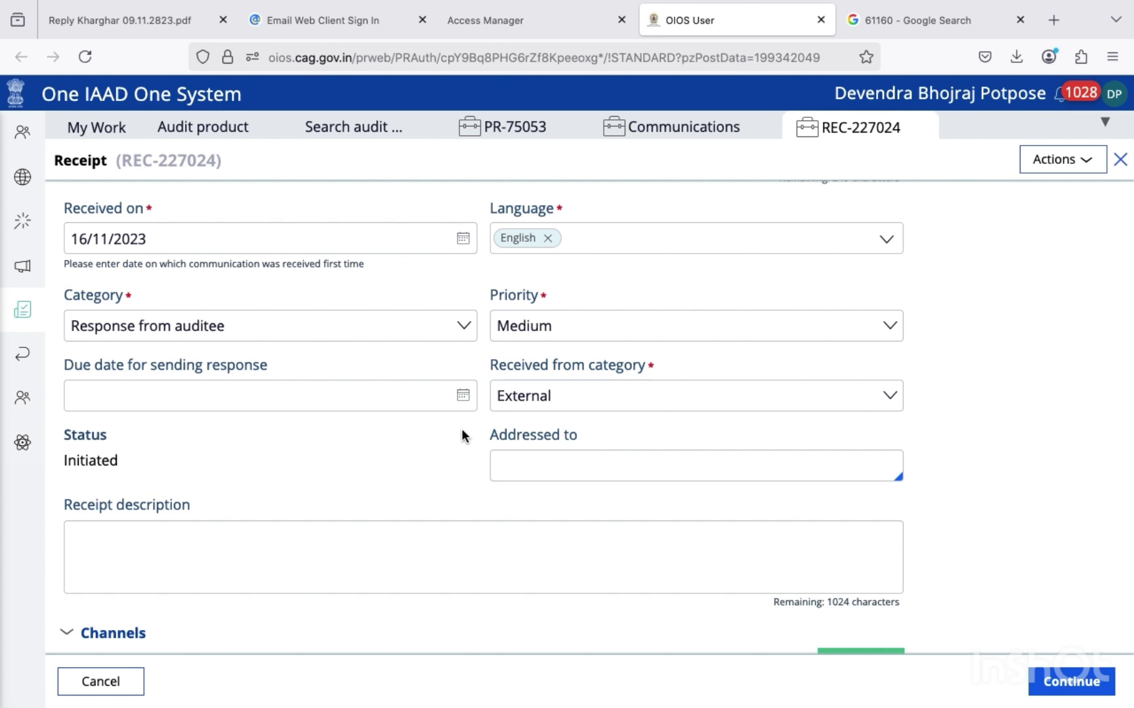
scroll(437, 446, down, 2)
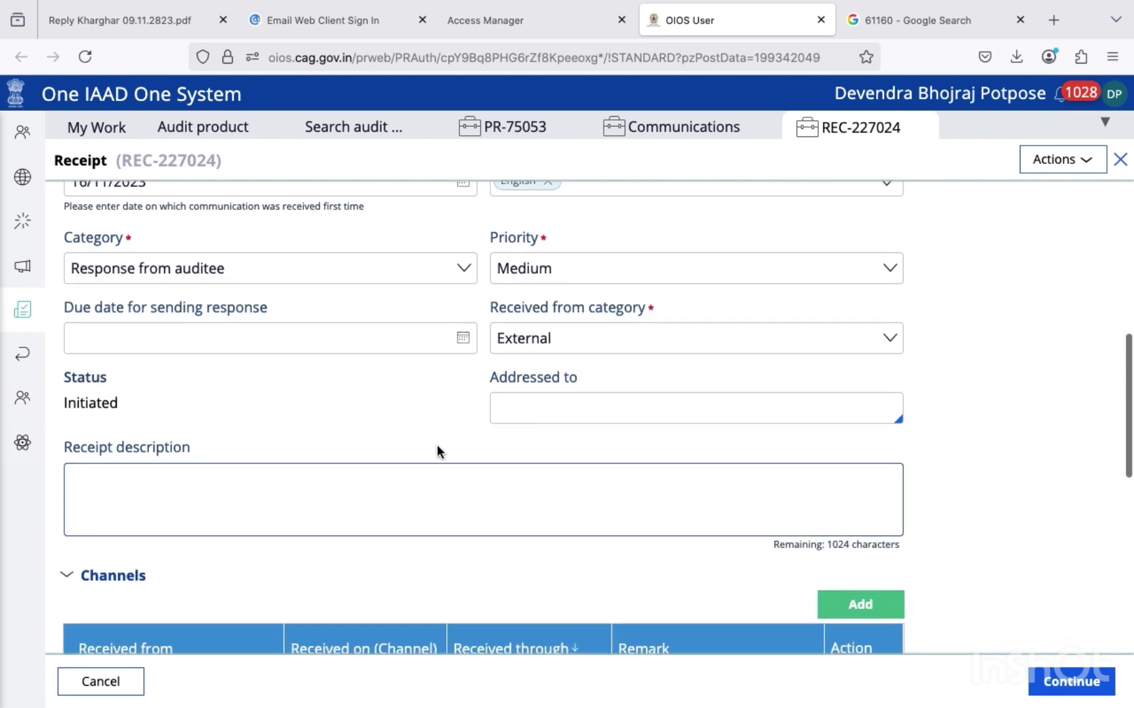
scroll(437, 451, down, 1)
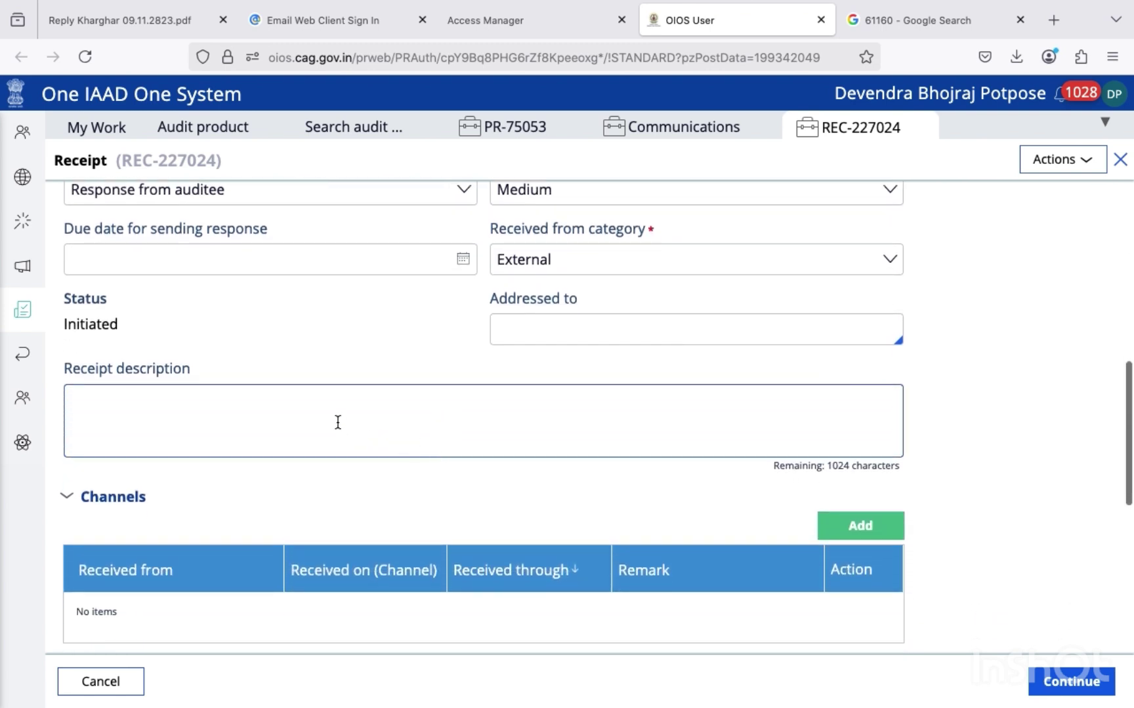
click(415, 423)
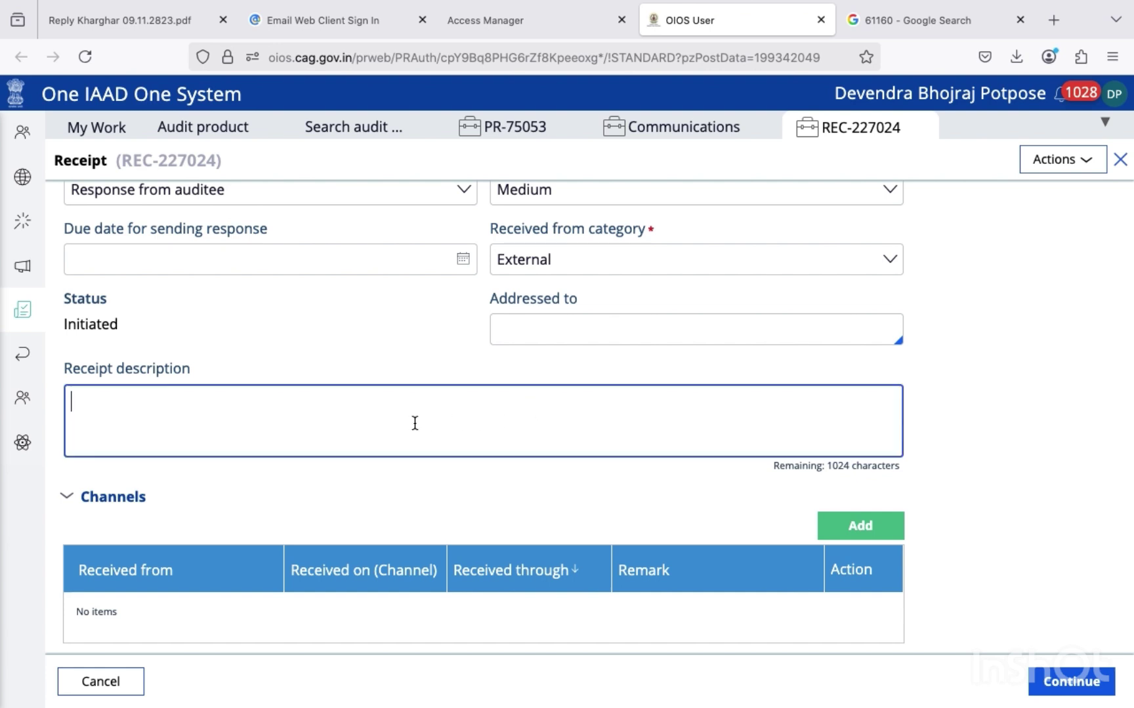
text(Reply recei)
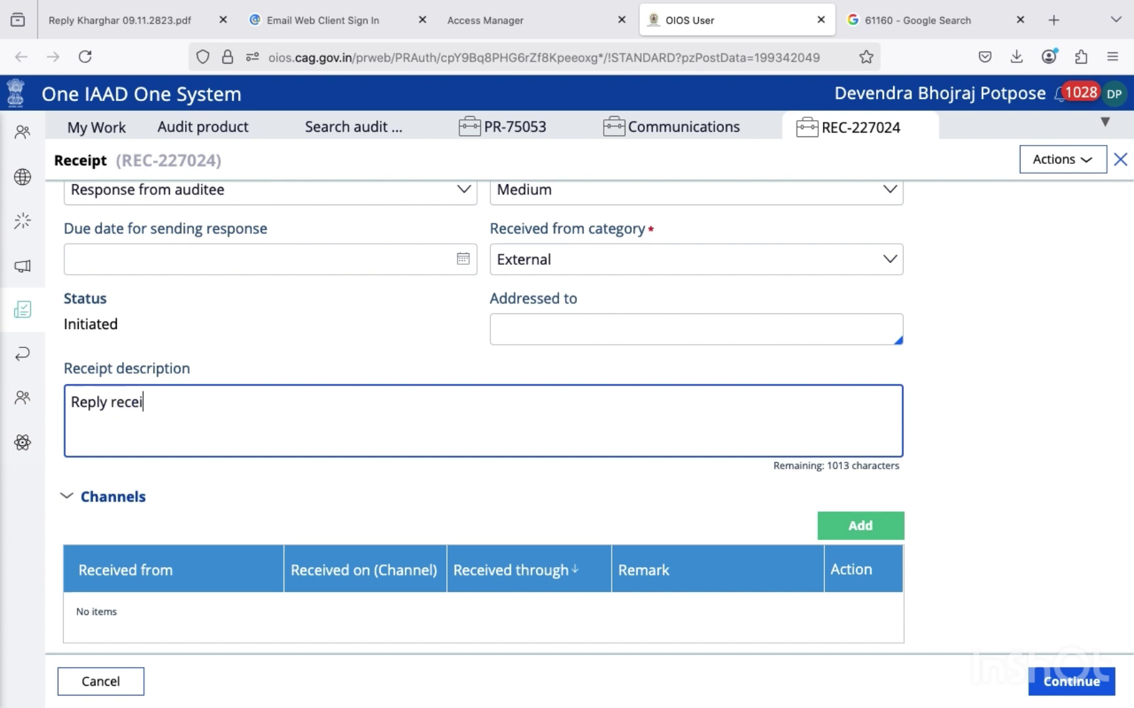
text(ved from conce)
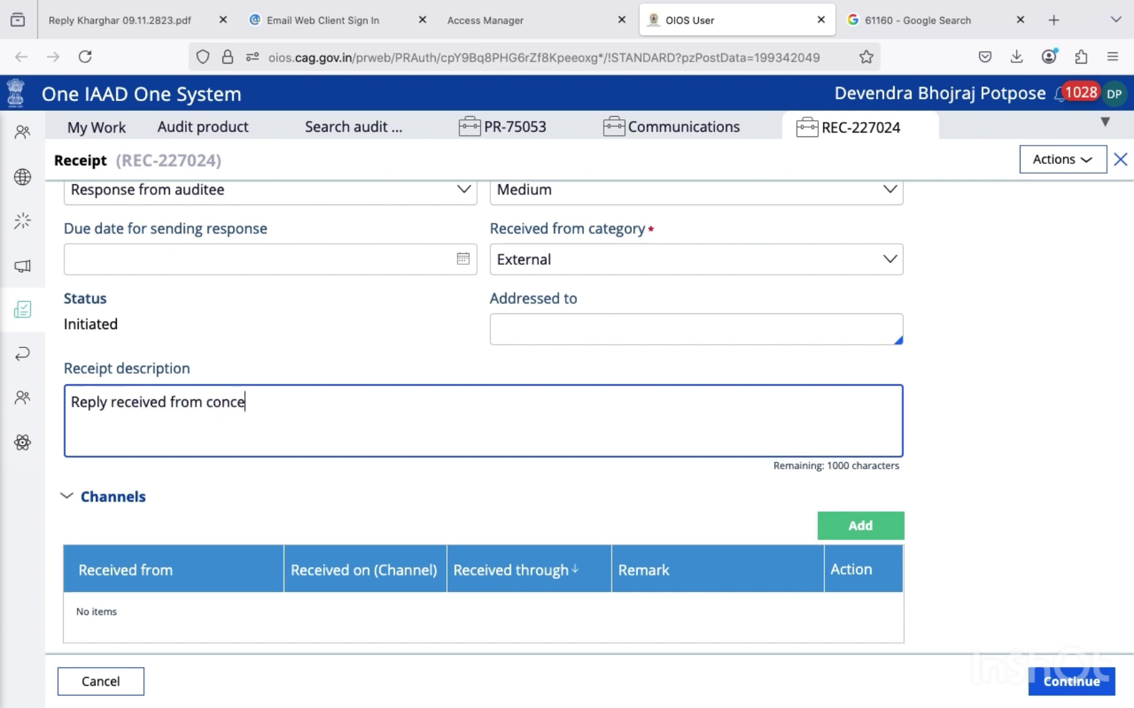
text(rn department)
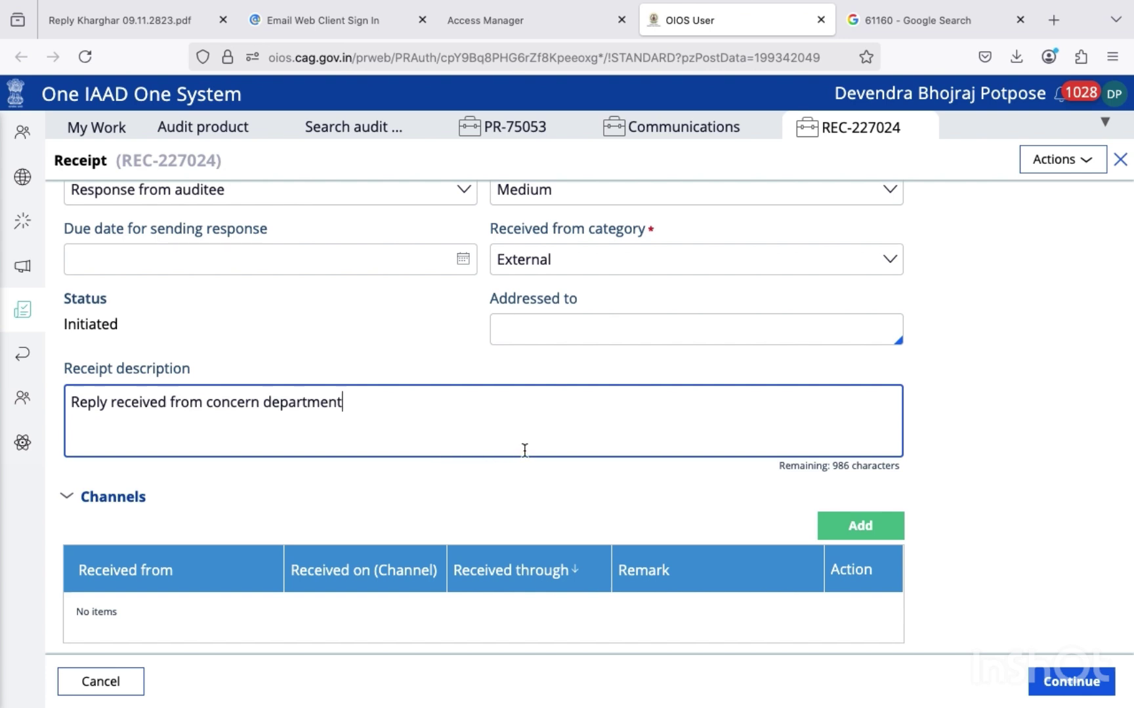
Upload Reply Kharghar Cog. 2023.pdf from the desktop as a new attachment for the receipt
scroll(524, 452, down, 5)
scroll(523, 450, down, 1)
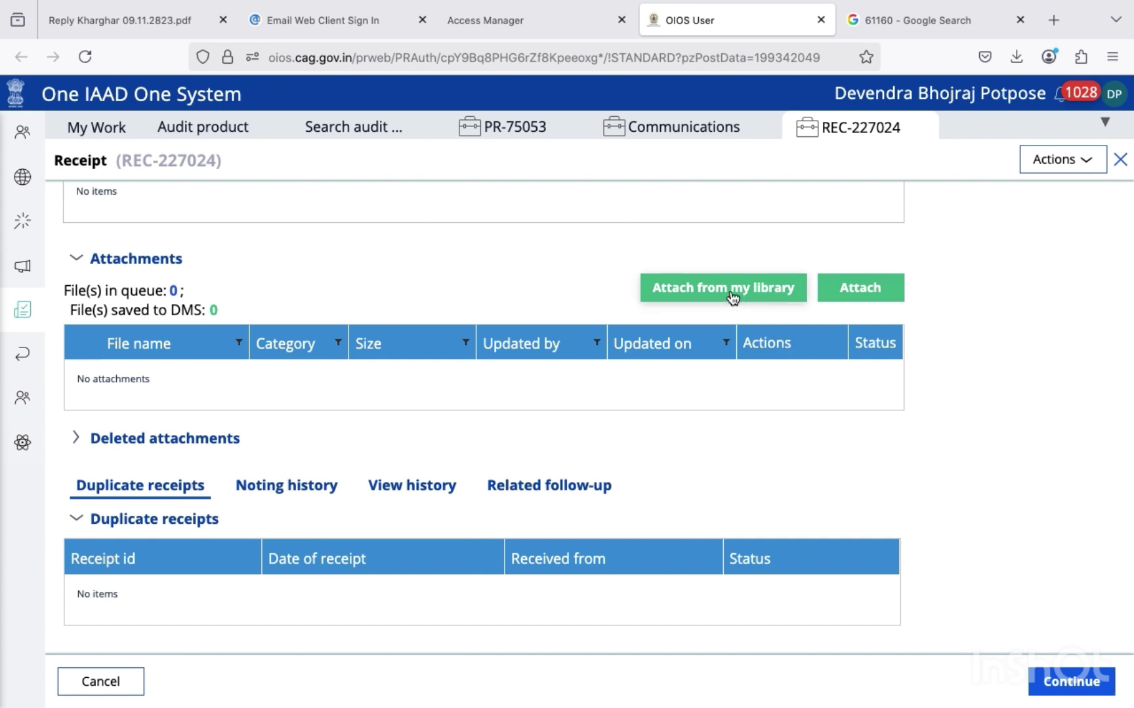
click(868, 288)
key(ctrl+Left)
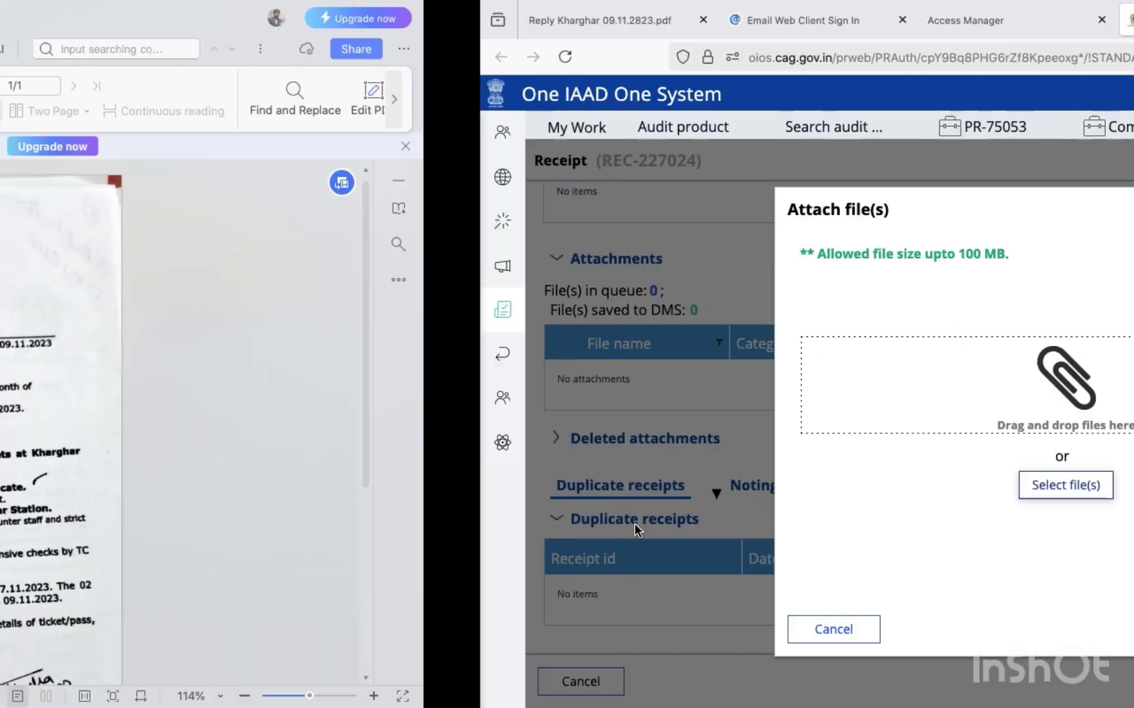
key(ctrl+Left)
click(1070, 372)
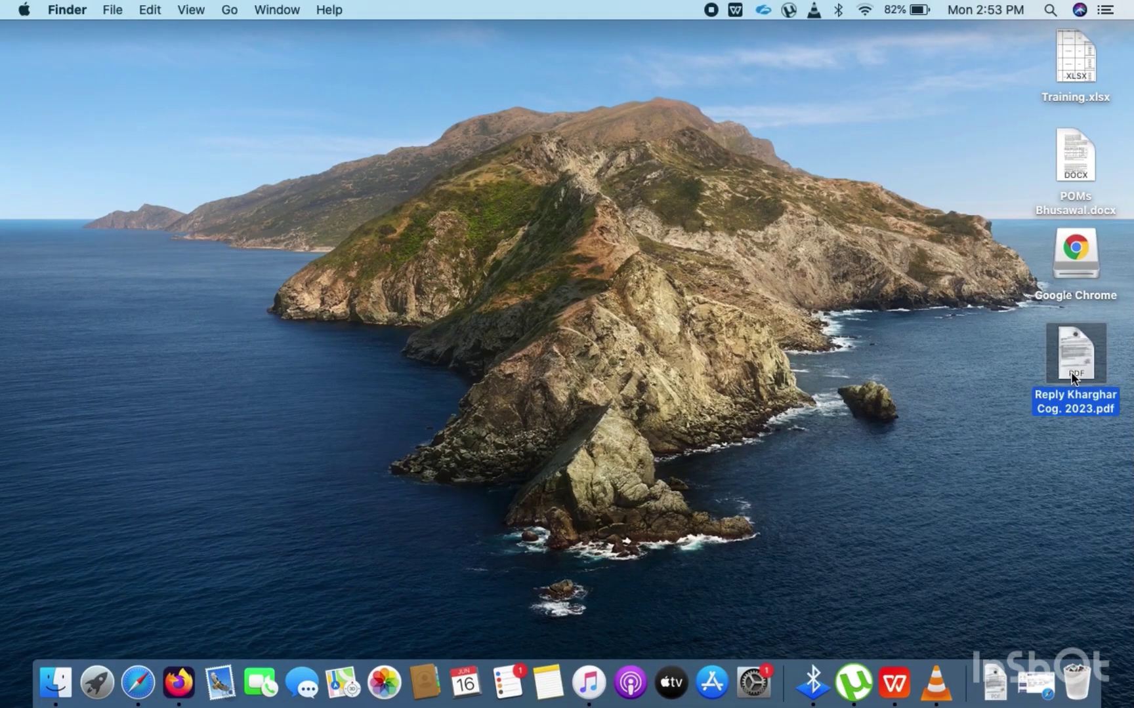
drag(1083, 354, 573, 385)
key(ctrl+Right)
key(ctrl+Right)
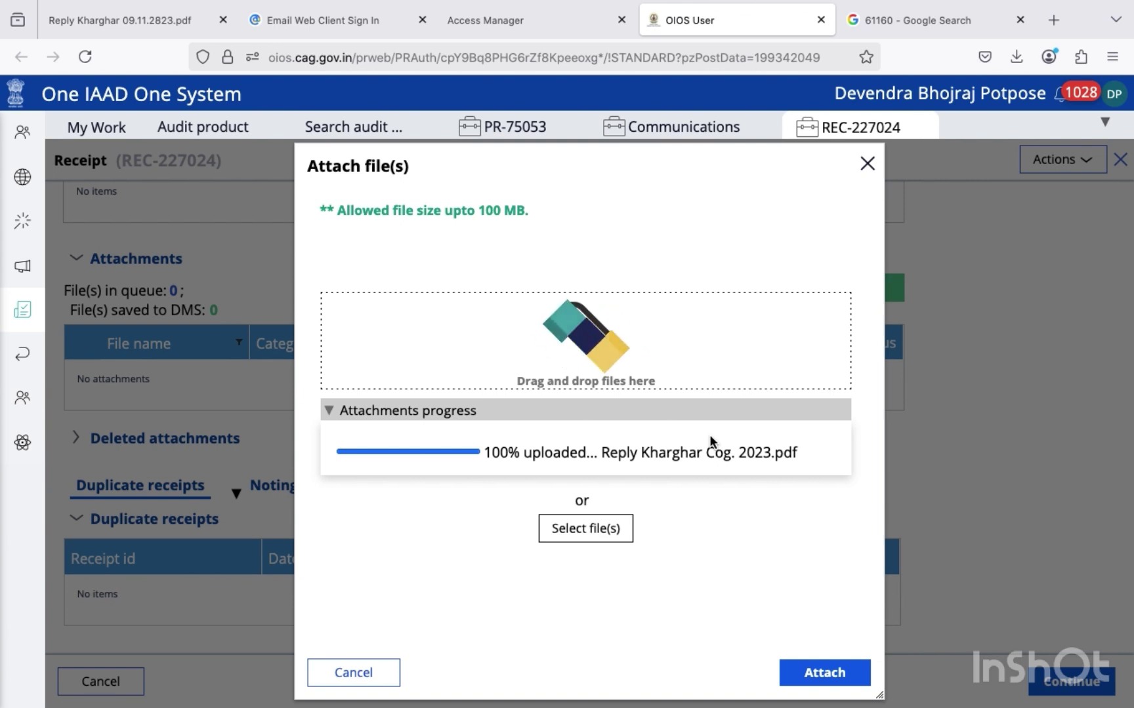
Attach the uploaded PDF with the category Communication and continue from the receipt details to the next stage
mouse_move(670, 5)
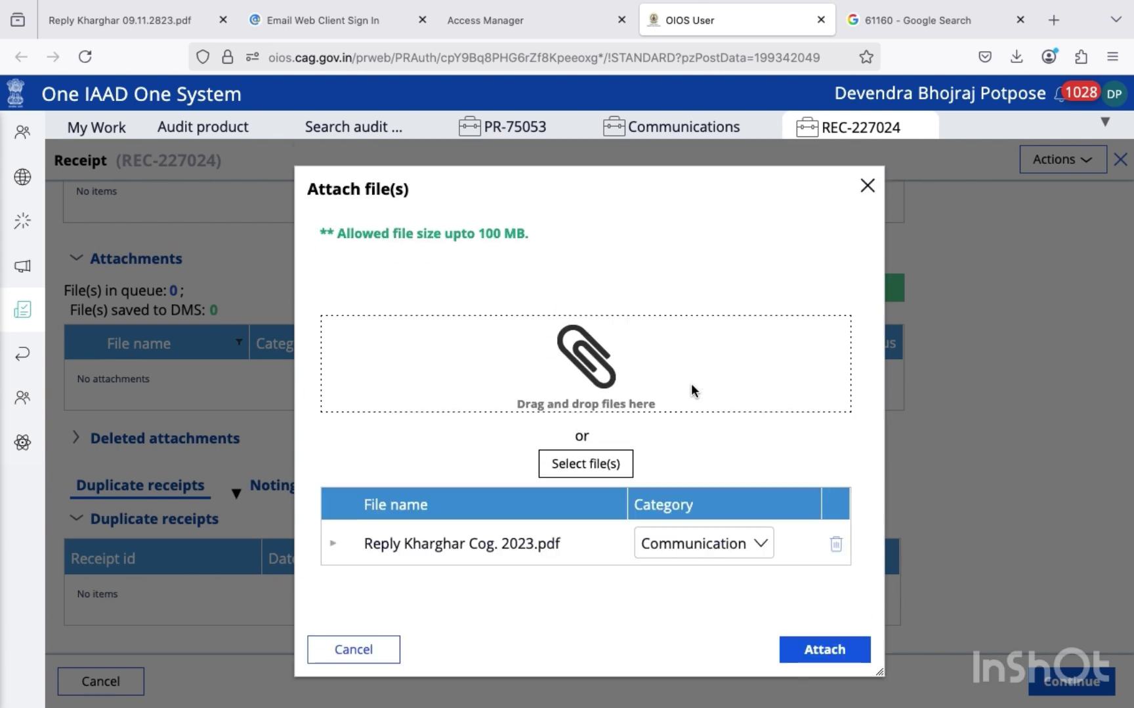
click(734, 544)
click(733, 542)
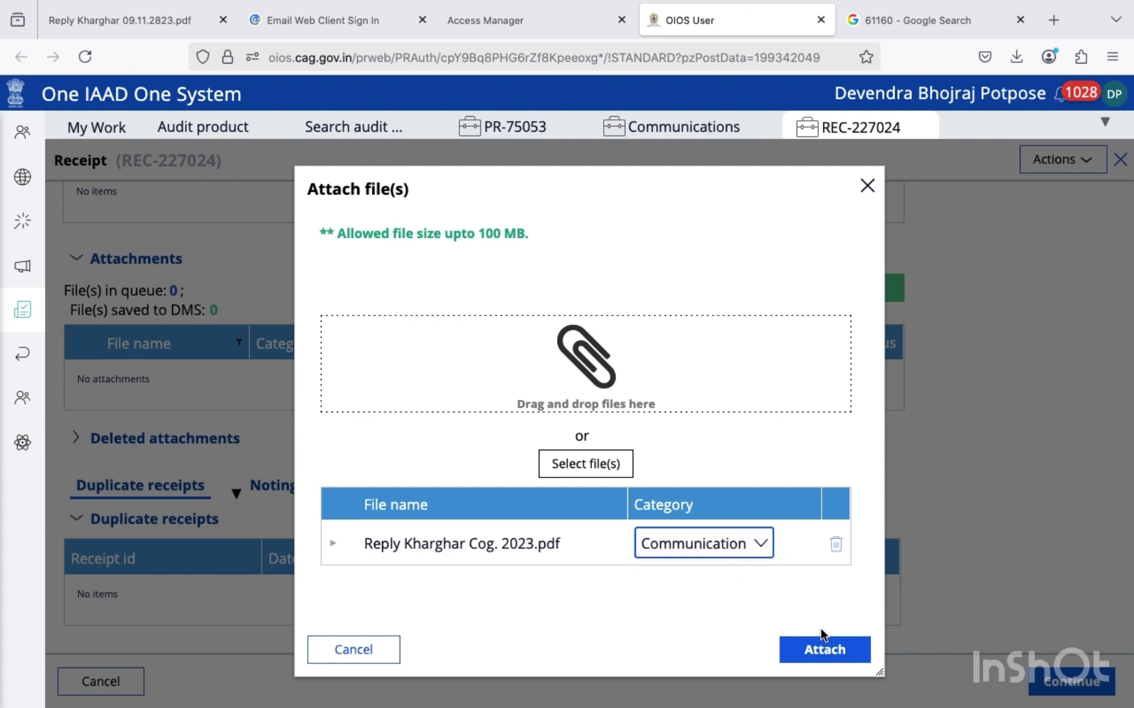
click(829, 650)
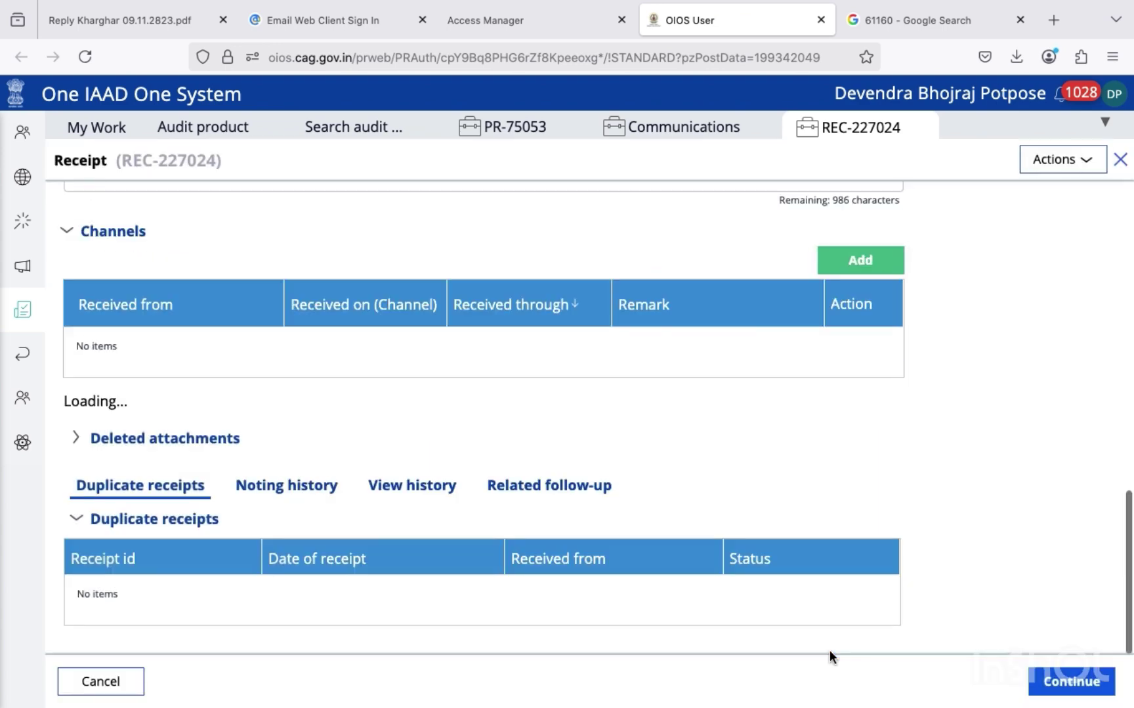
scroll(989, 468, down, 1)
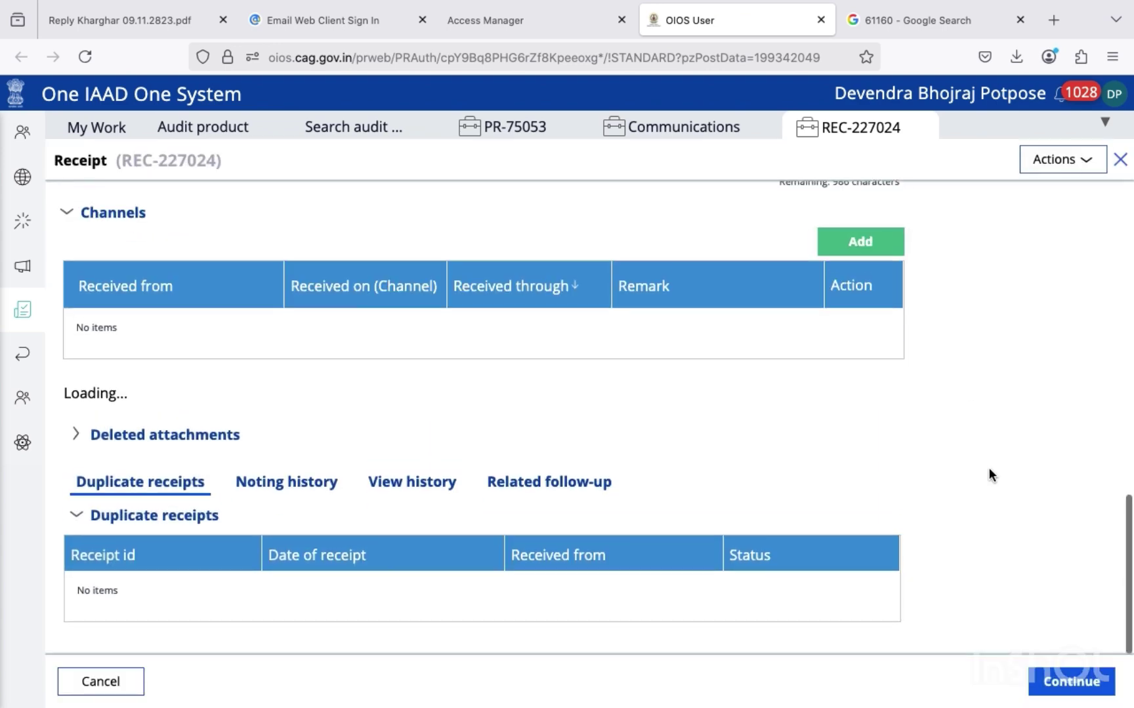
scroll(1074, 466, down, 3)
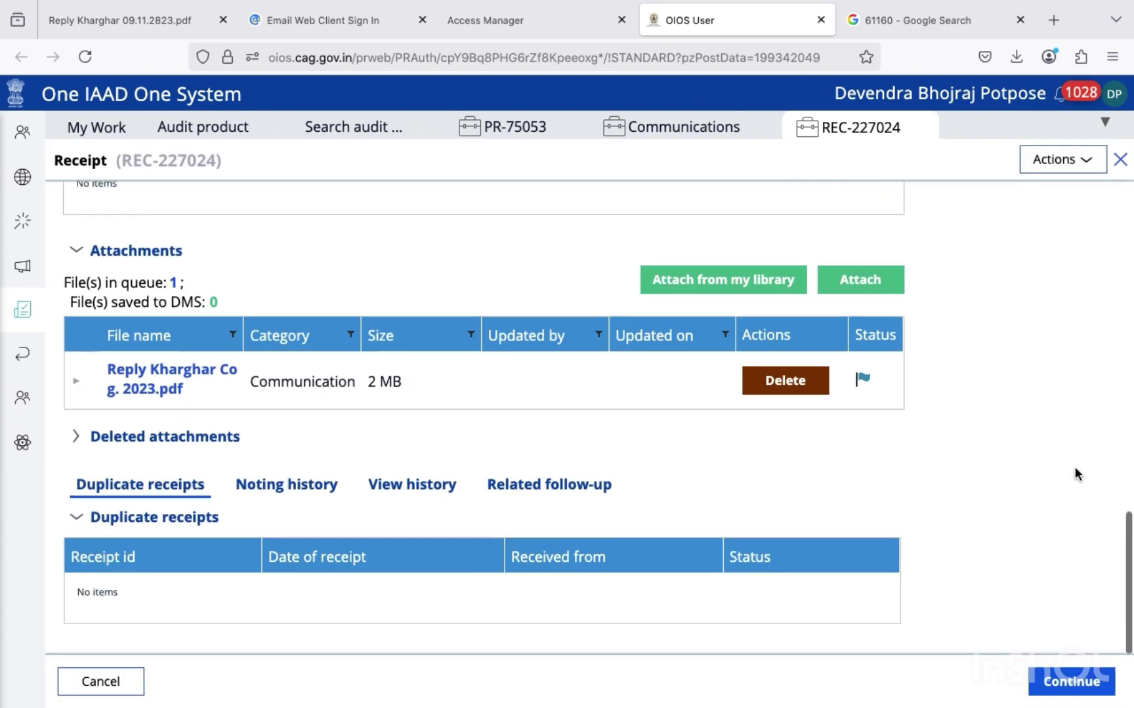
click(1072, 683)
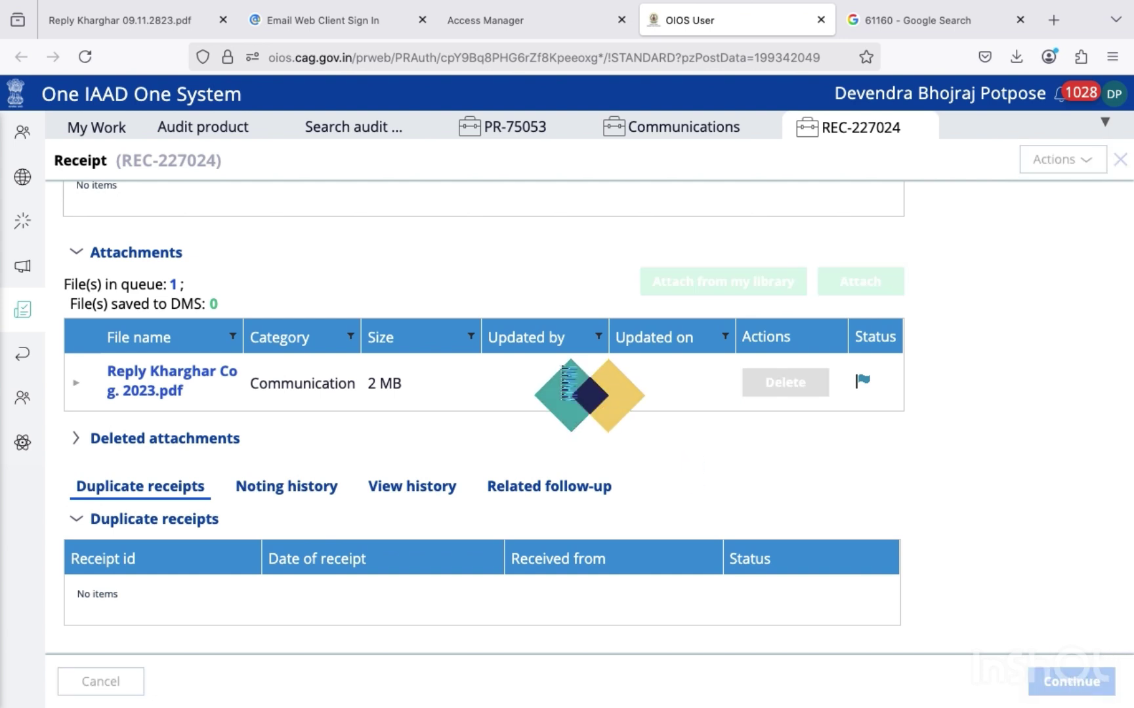
Replace the business entity group with Field Visit for linking the receipt
click(309, 137)
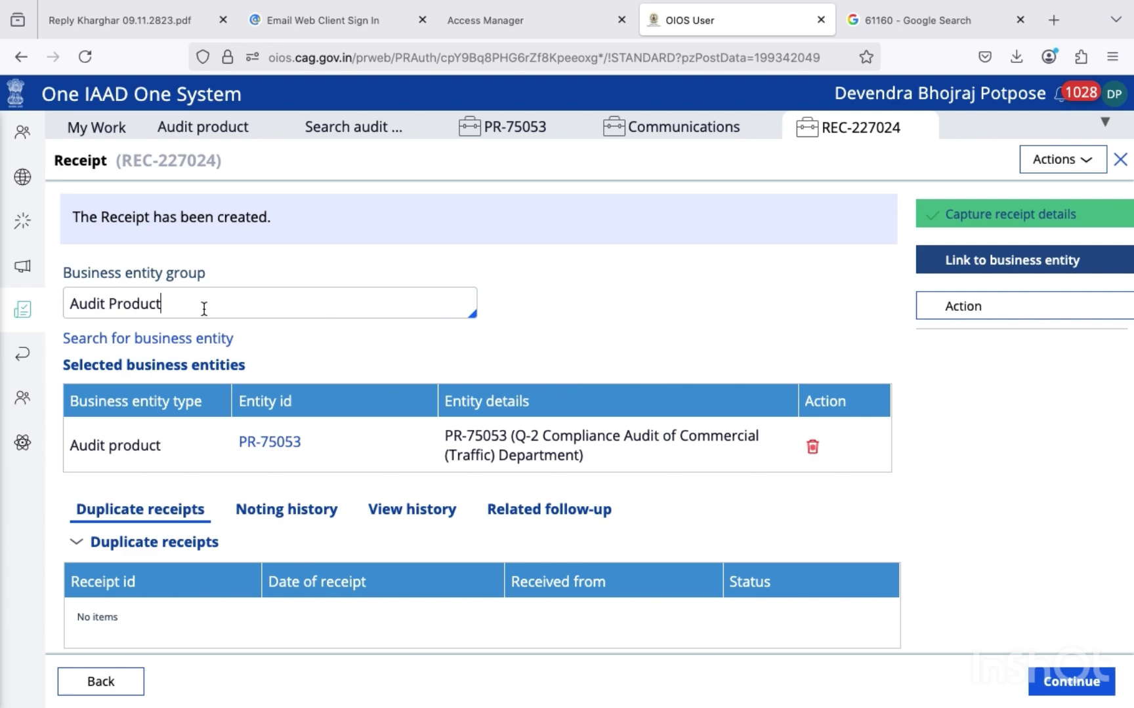
key(BackSpace)
key(BackSpace)
key(BackSpace)
key(BackSpace)
key(BackSpace)
key(BackSpace)
key(BackSpace)
key(BackSpace)
key(BackSpace)
key(BackSpace)
key(BackSpace)
key(BackSpace)
key(BackSpace)
text(fie)
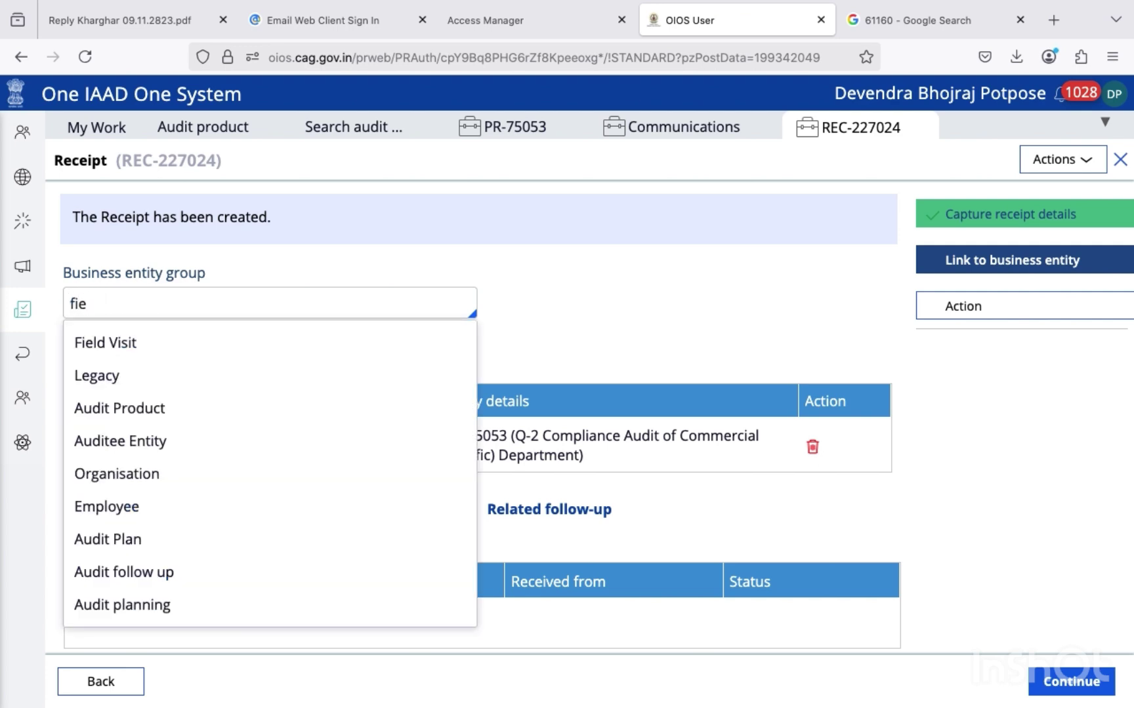
click(120, 342)
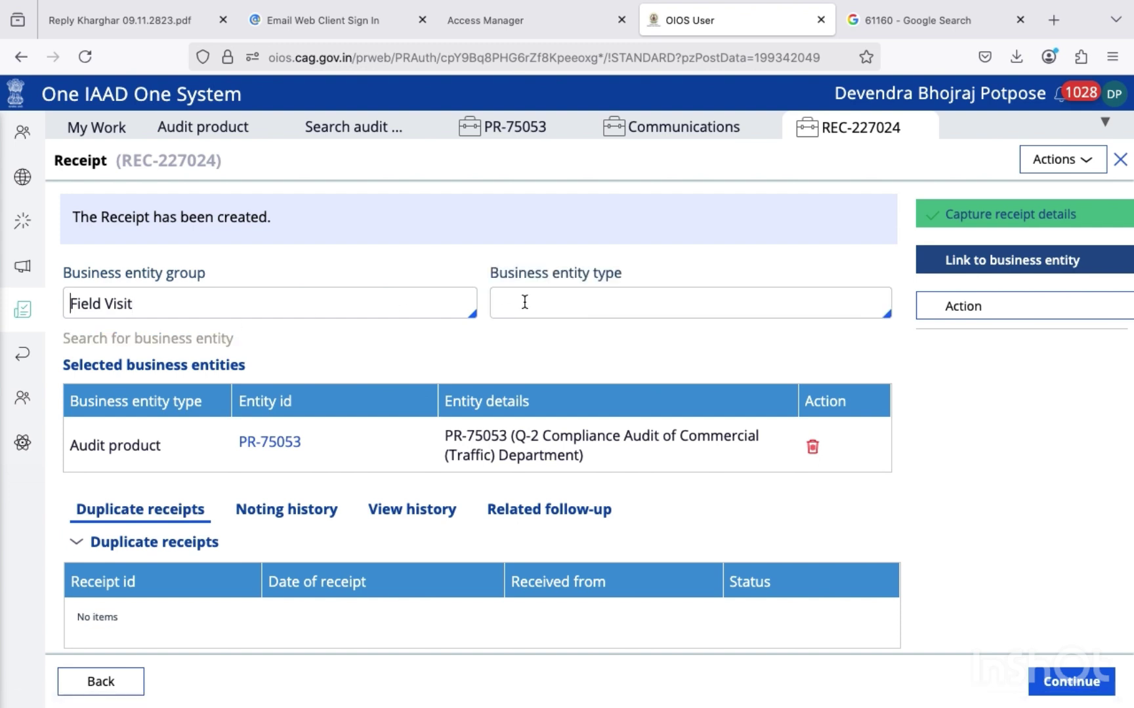
Set the business entity type to Audit observation for linking the receipt
click(566, 301)
text(obd)
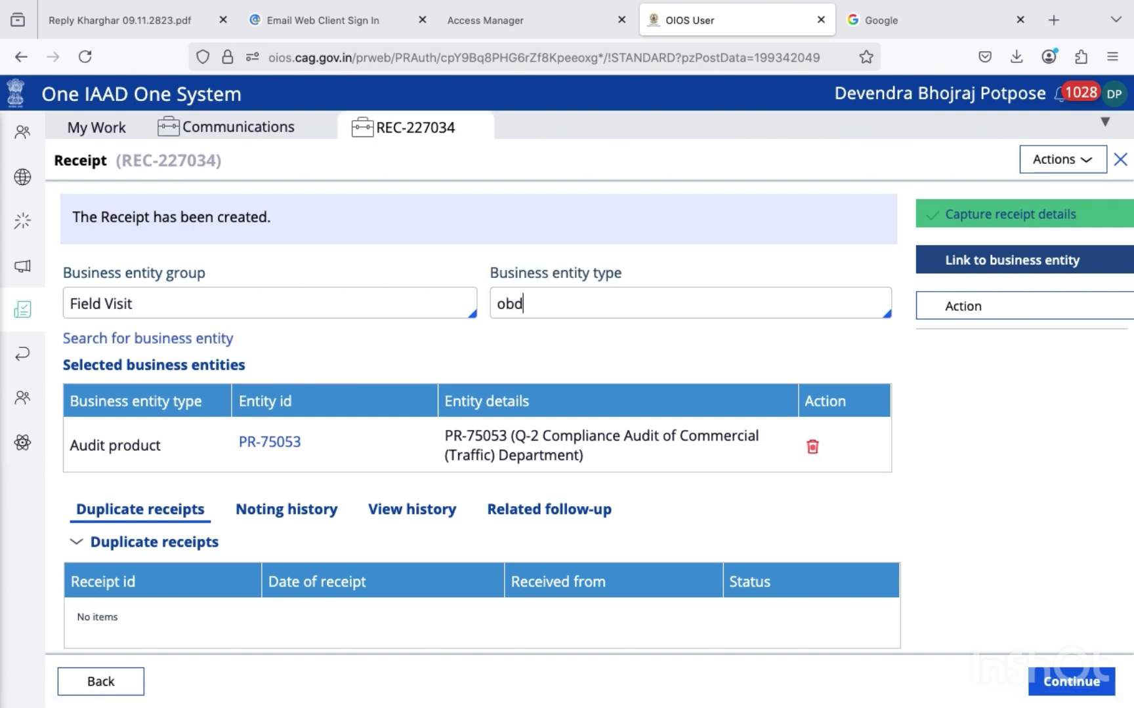
key(BackSpace)
text(s)
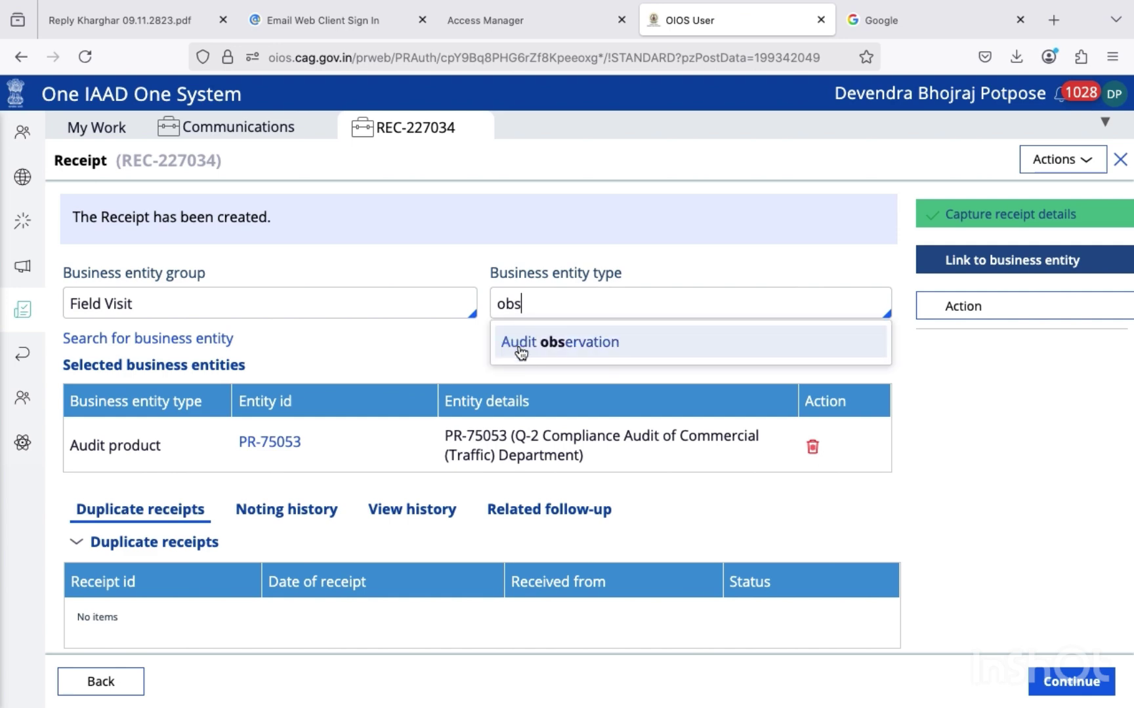
click(539, 336)
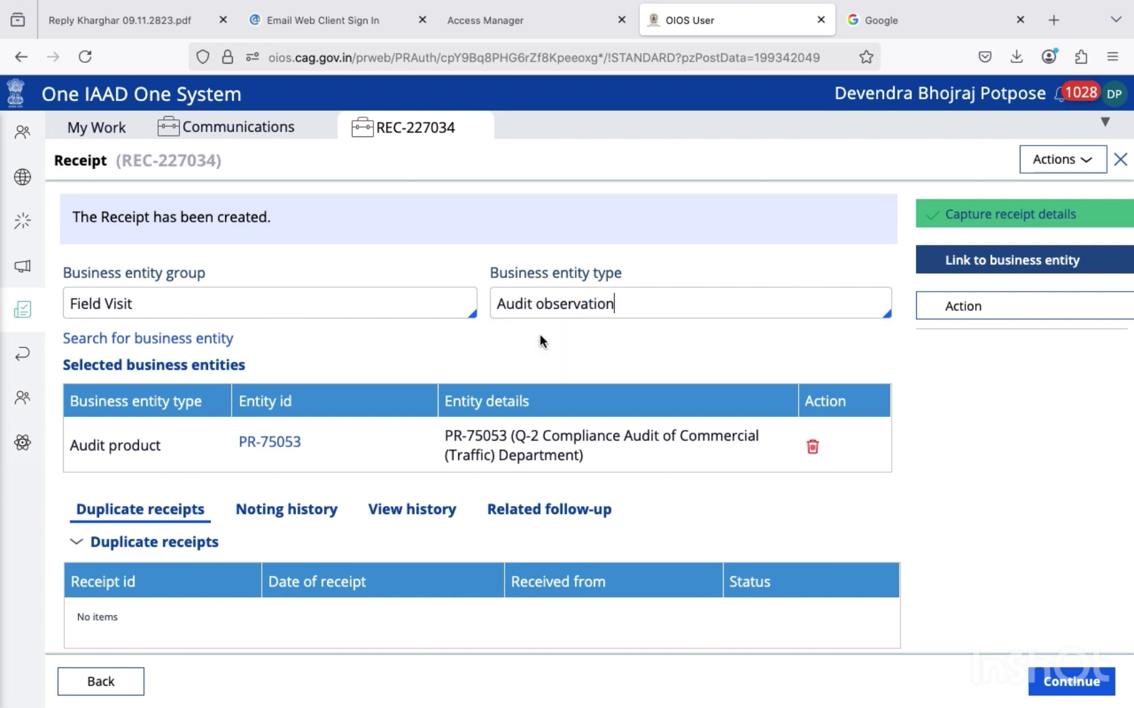
Run a parameter based search for audit observations with field visit number FV-61160
click(159, 339)
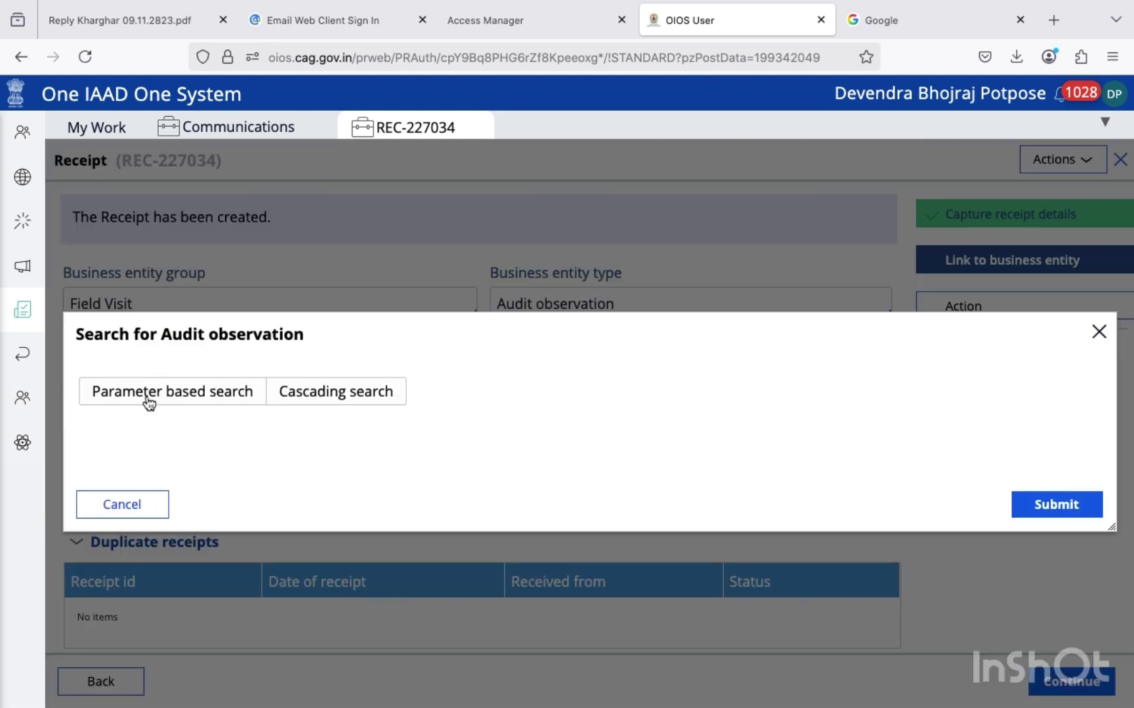
click(169, 397)
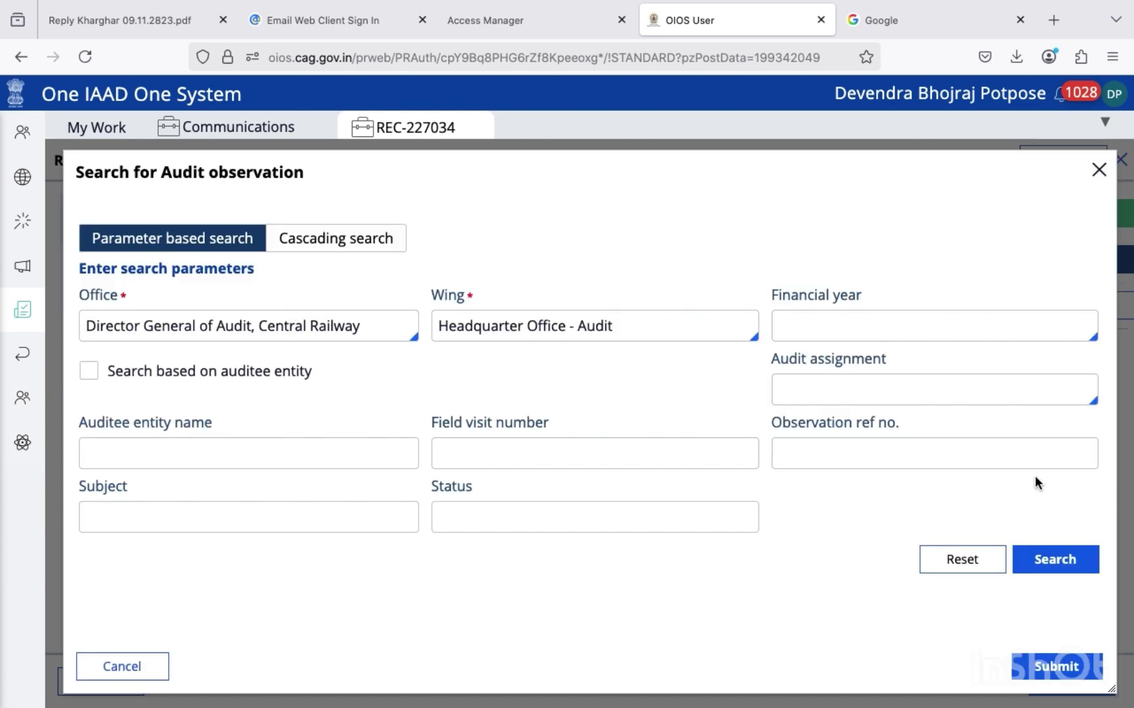
click(823, 454)
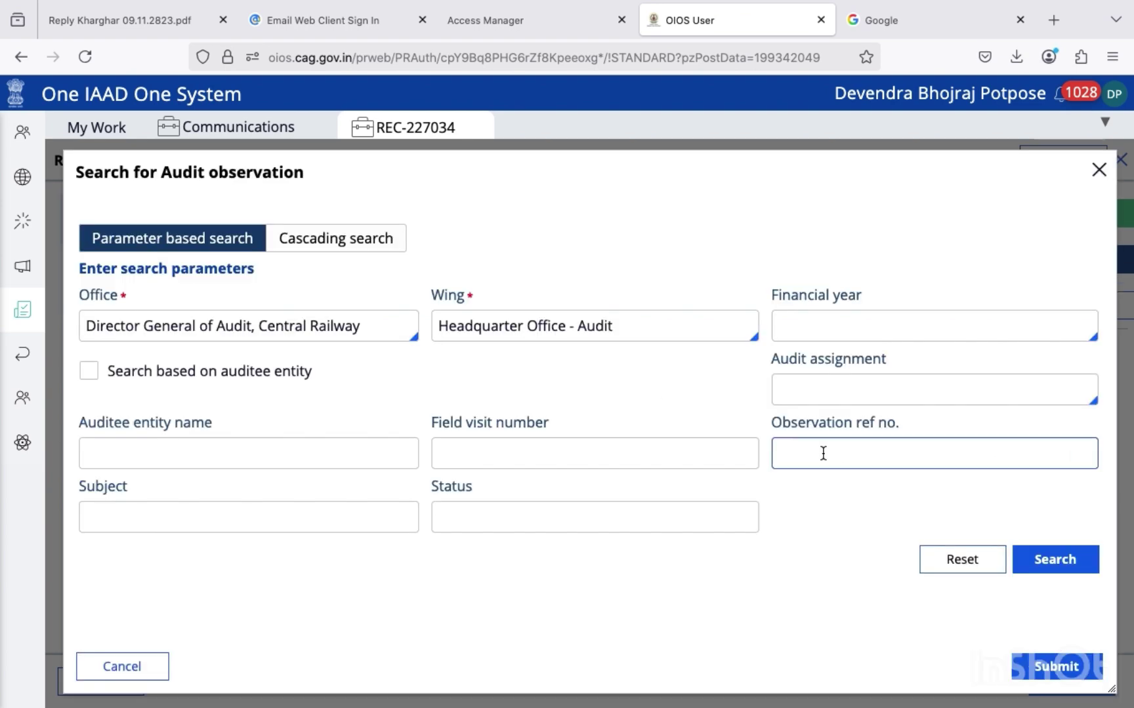
click(480, 457)
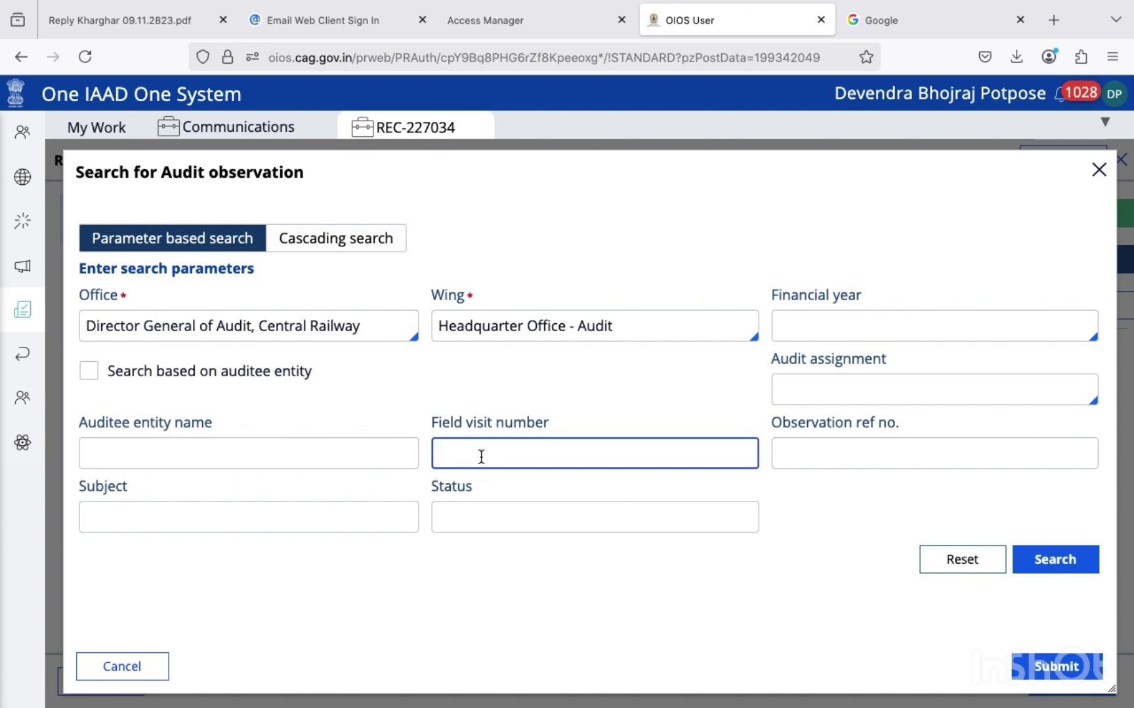
text(6)
key(BackSpace)
text(FV-61160)
click(1054, 561)
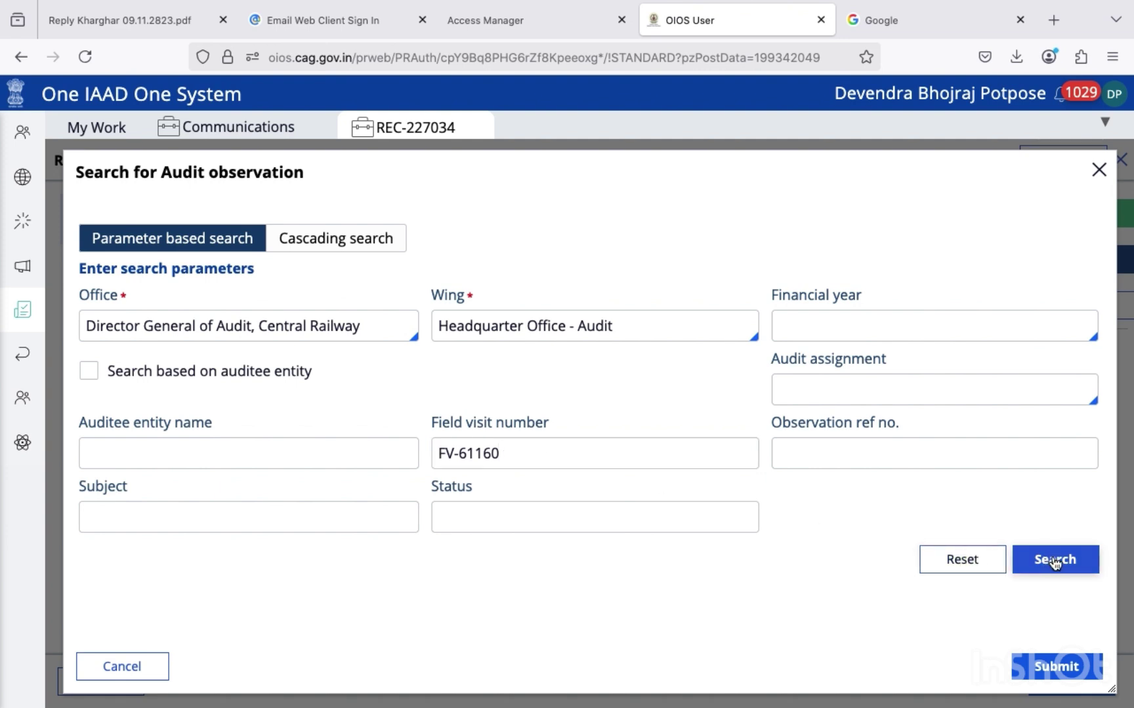
scroll(730, 546, down, 5)
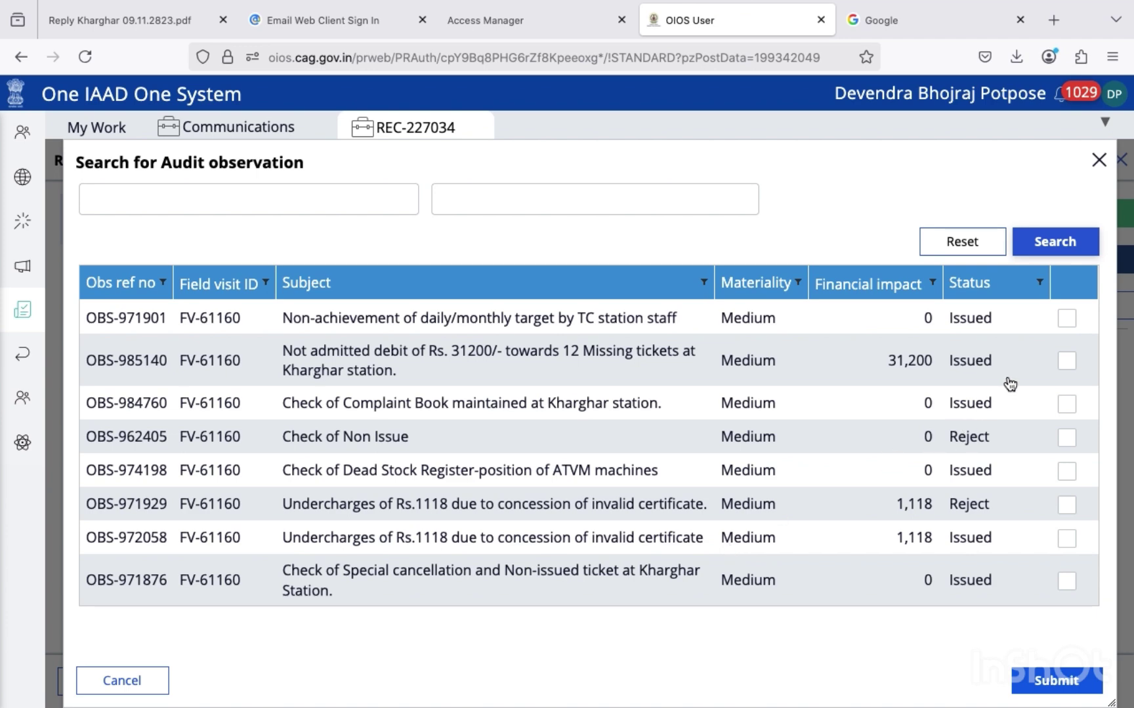
Select all observations with status Issued, leaving out the rejected ones, and submit them as linked business entities
click(1067, 319)
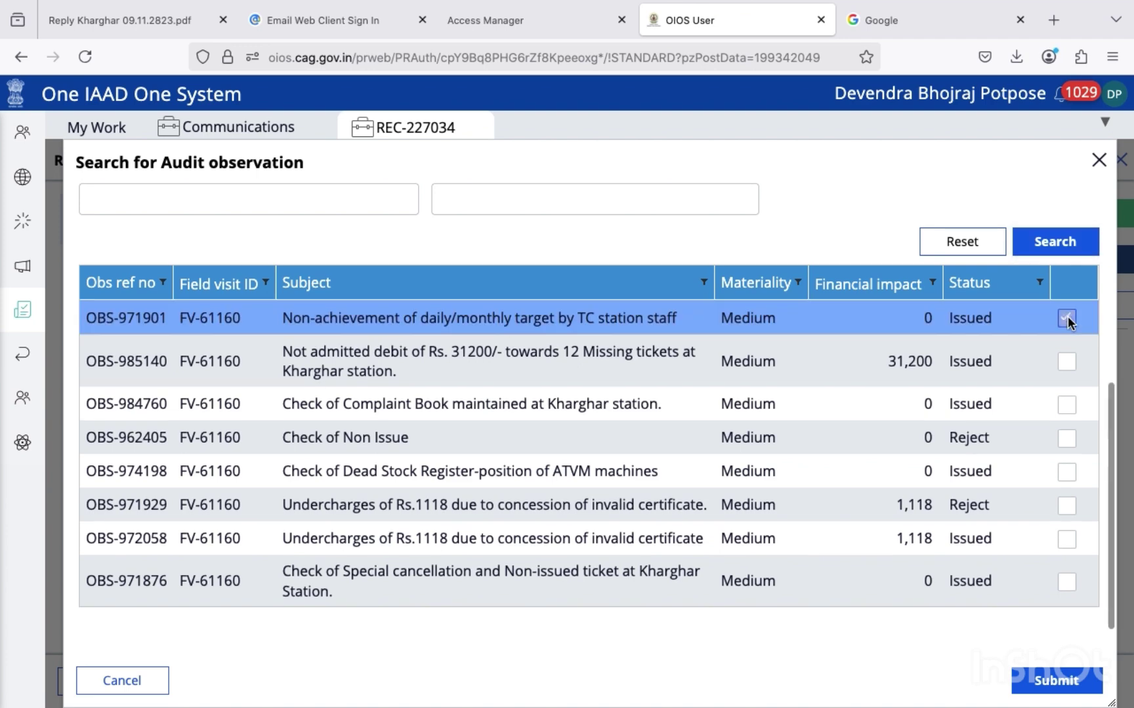
click(1067, 361)
click(1066, 405)
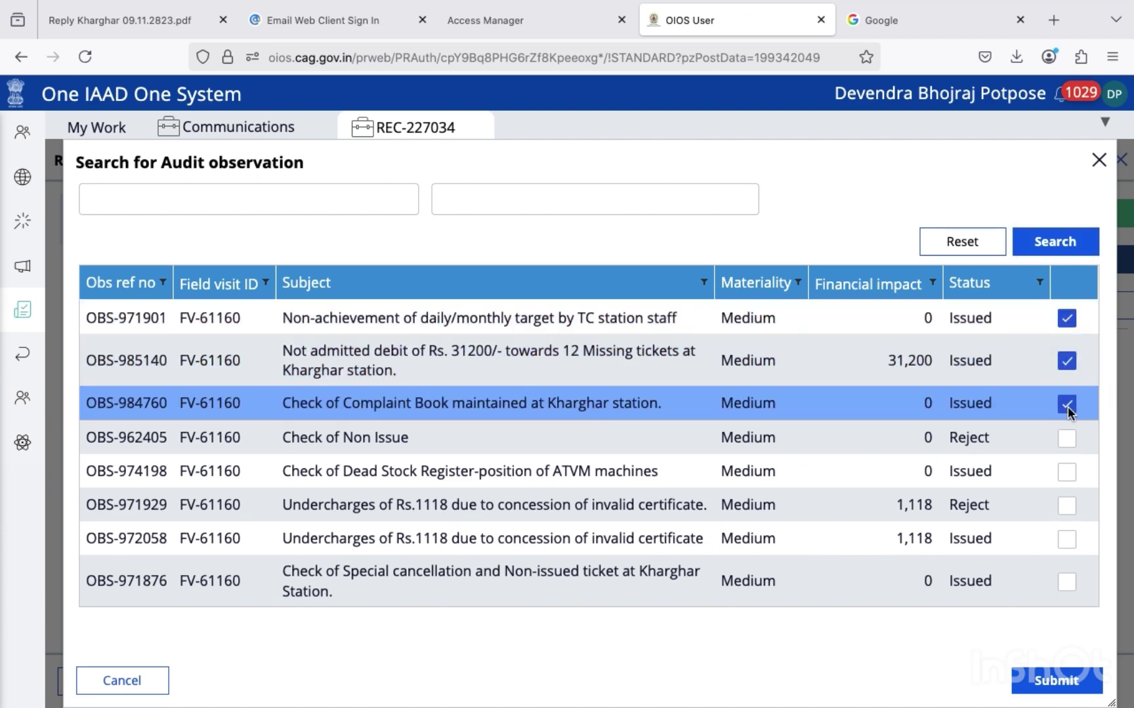
click(1066, 472)
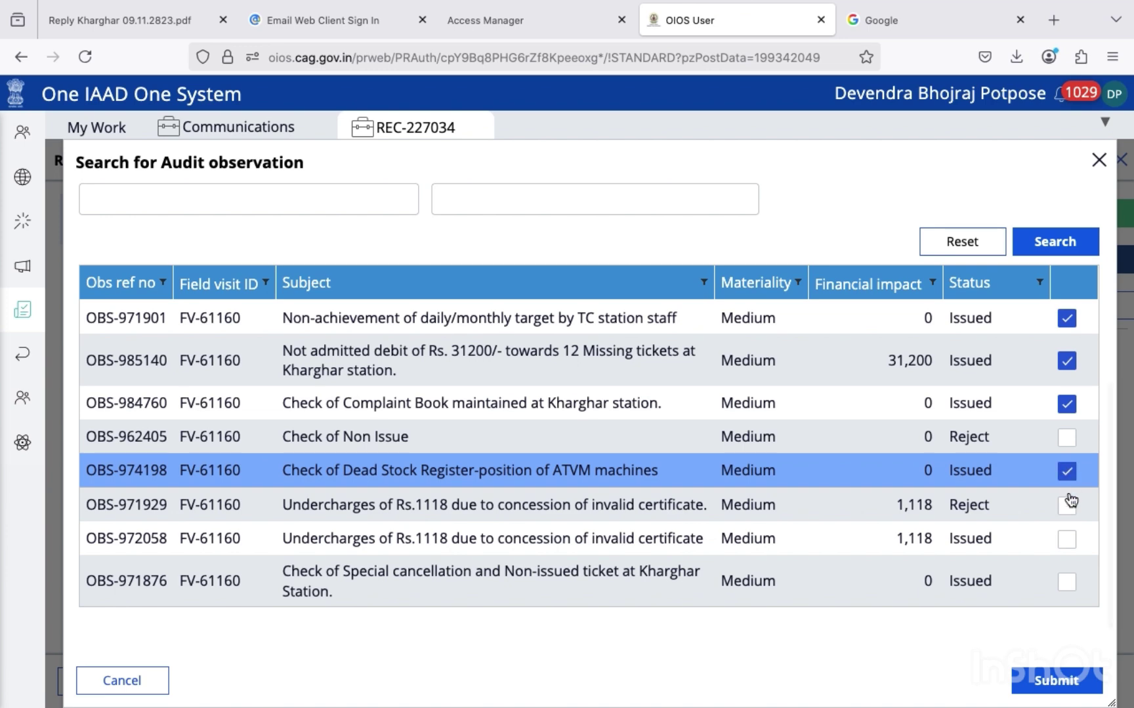
click(1067, 539)
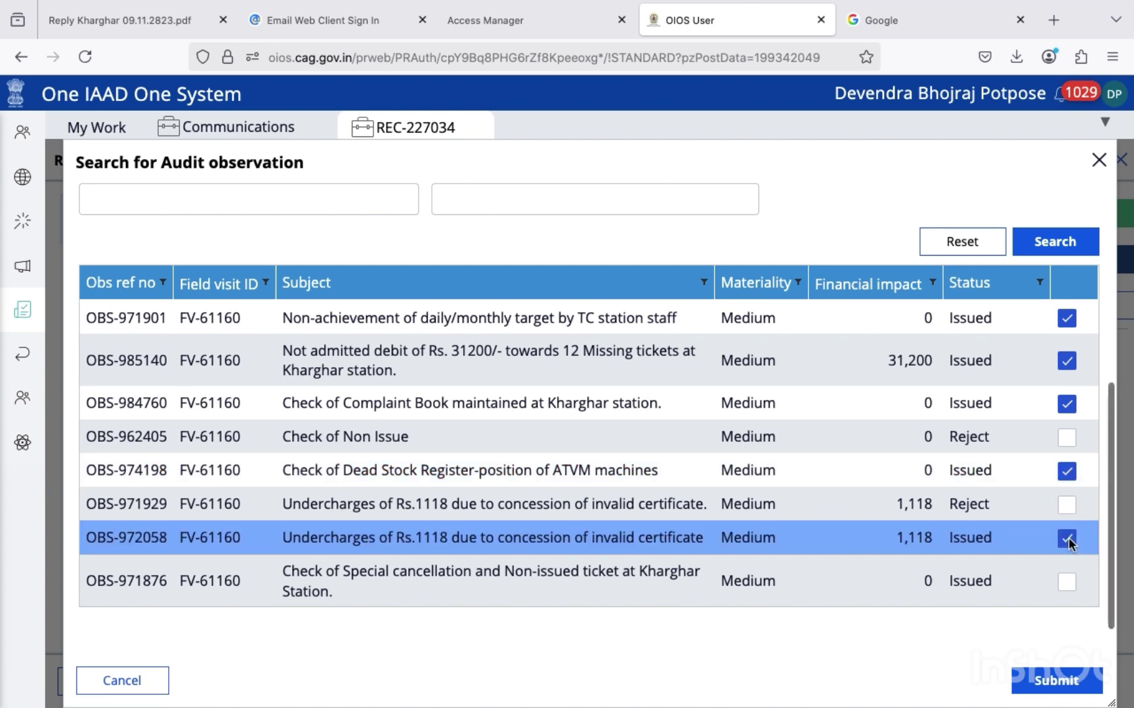
click(1066, 582)
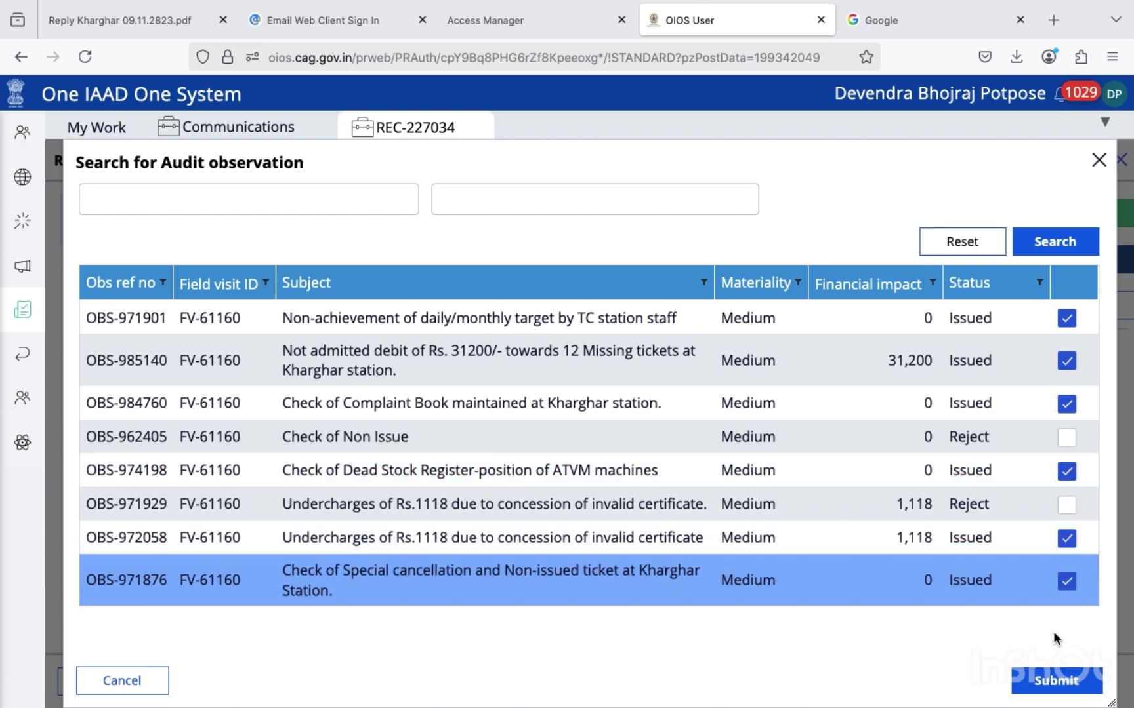
click(1053, 682)
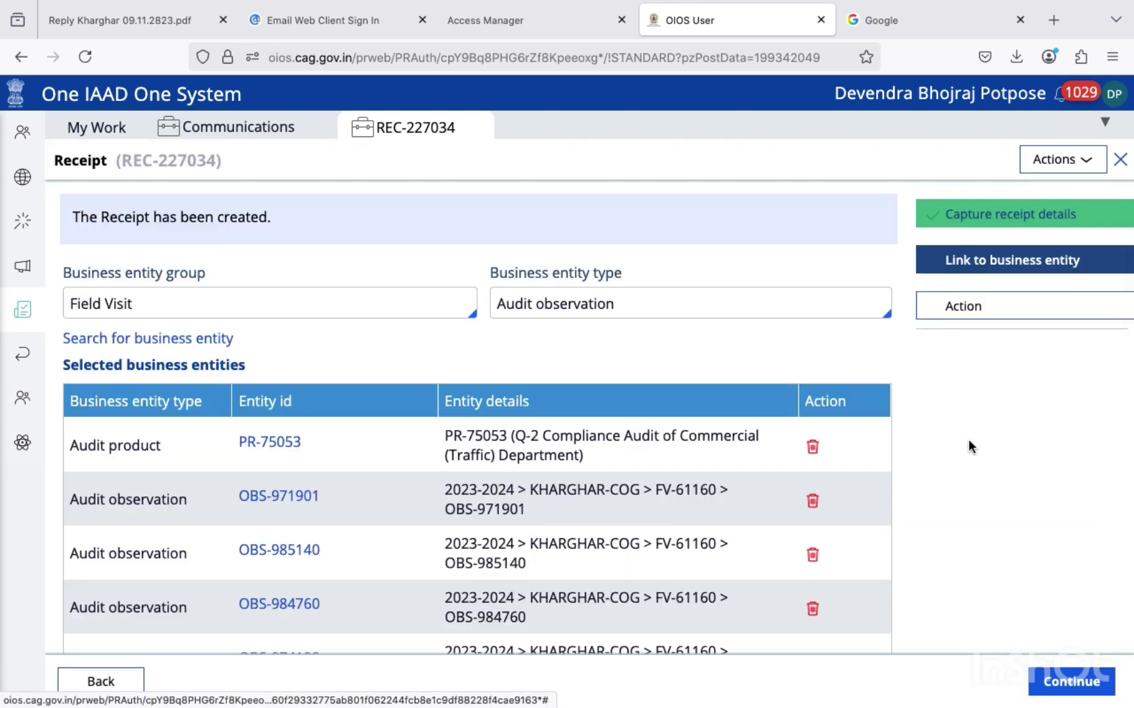
Review the selected business entities and the duplicate receipts section of the receipt
scroll(968, 446, down, 5)
scroll(968, 446, down, 4)
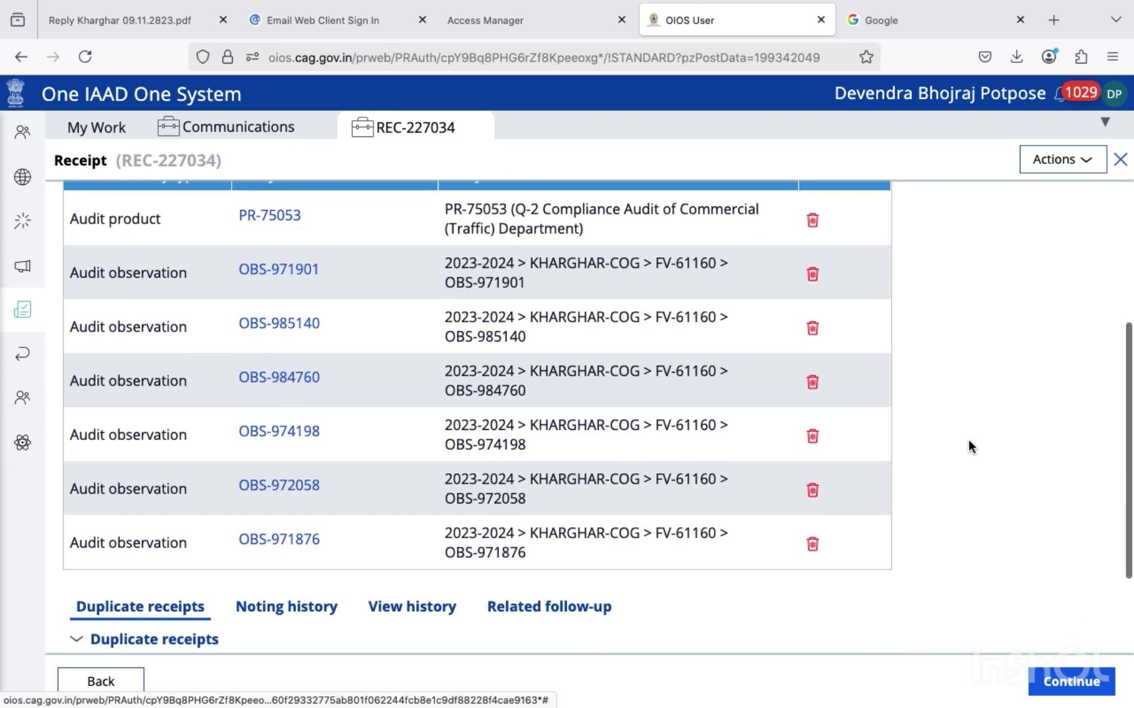
scroll(968, 446, up, 5)
scroll(969, 446, up, 1)
scroll(970, 446, down, 5)
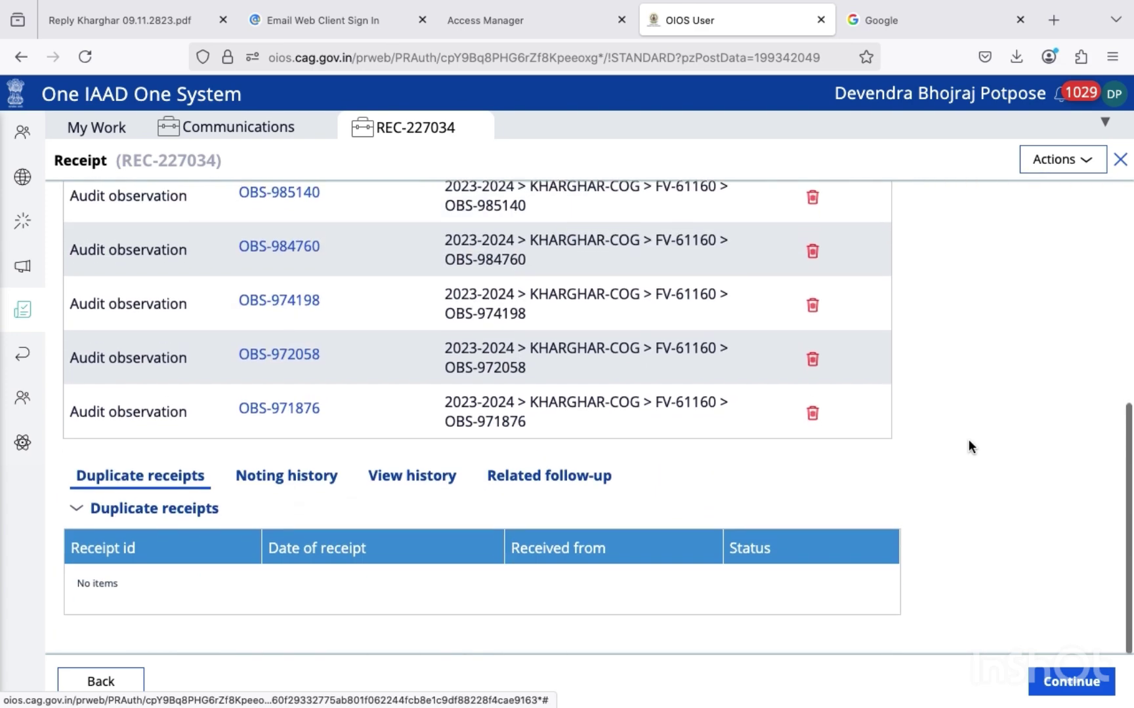
scroll(970, 446, up, 5)
scroll(970, 446, up, 5)
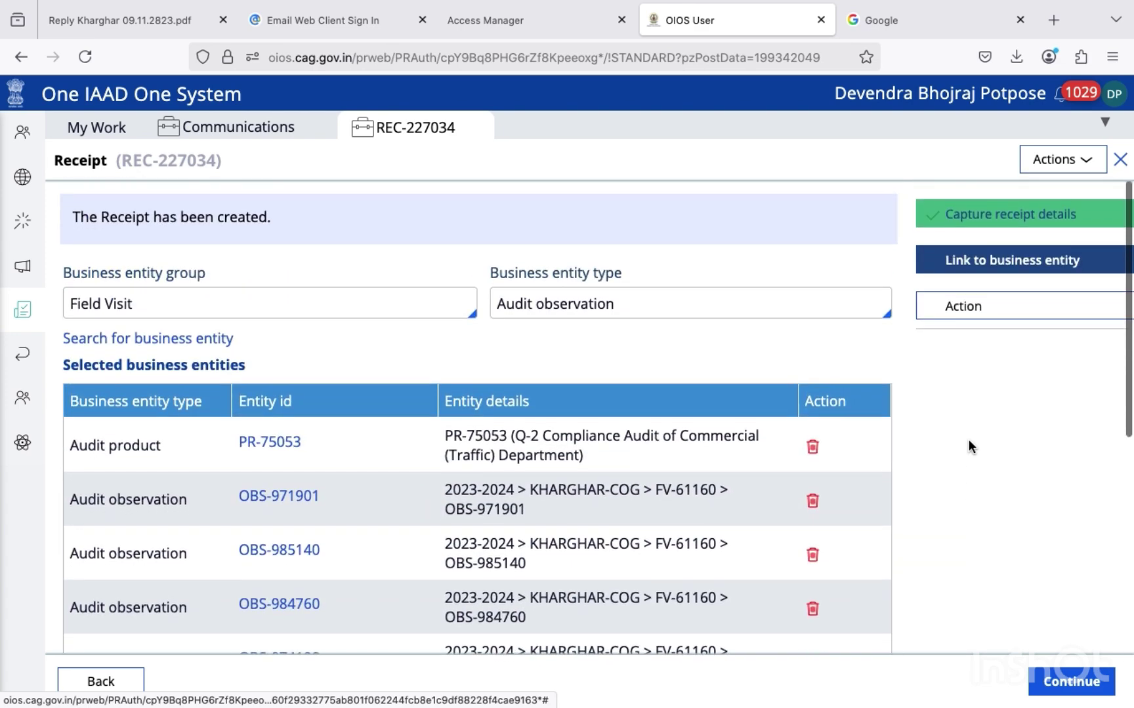
scroll(970, 446, down, 8)
scroll(968, 446, down, 2)
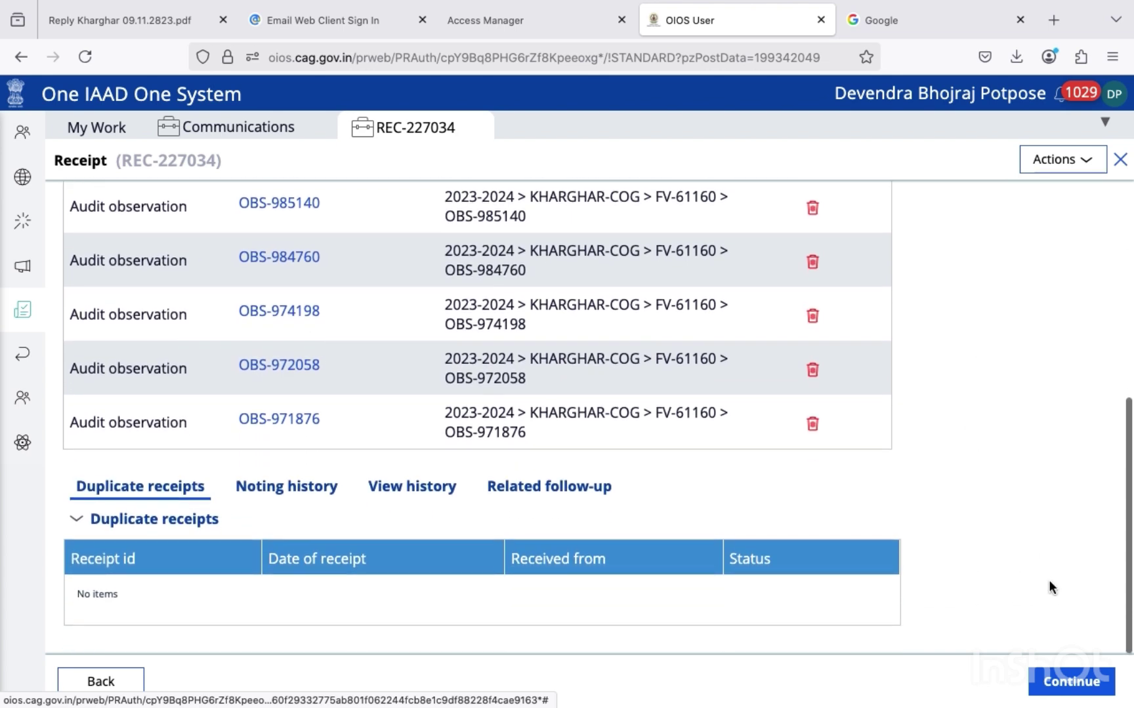
Continue to the action stage, choose Create follow-up as the receipt's action and finish the receipt
click(1076, 682)
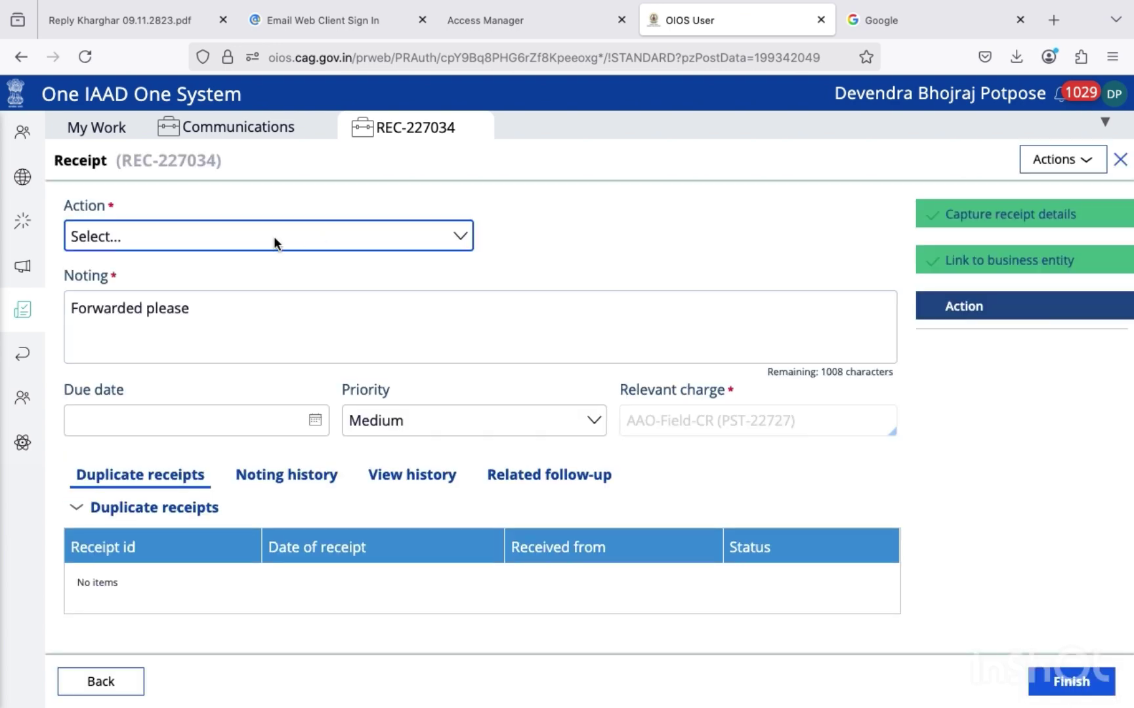
click(272, 236)
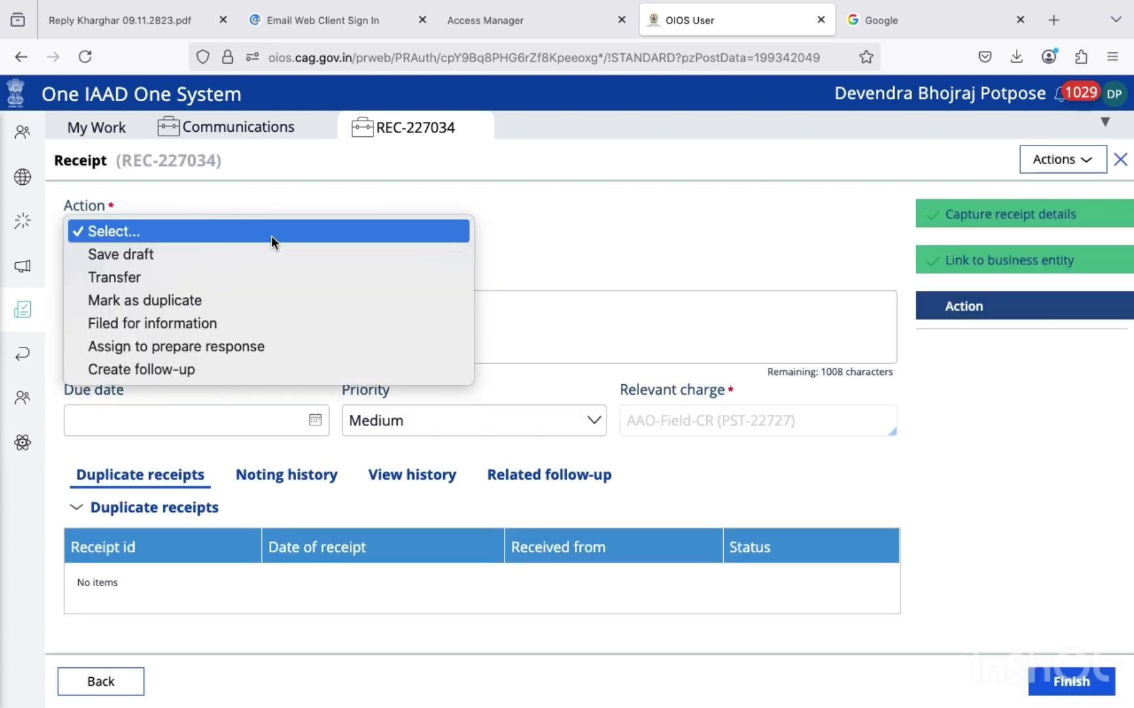
click(222, 366)
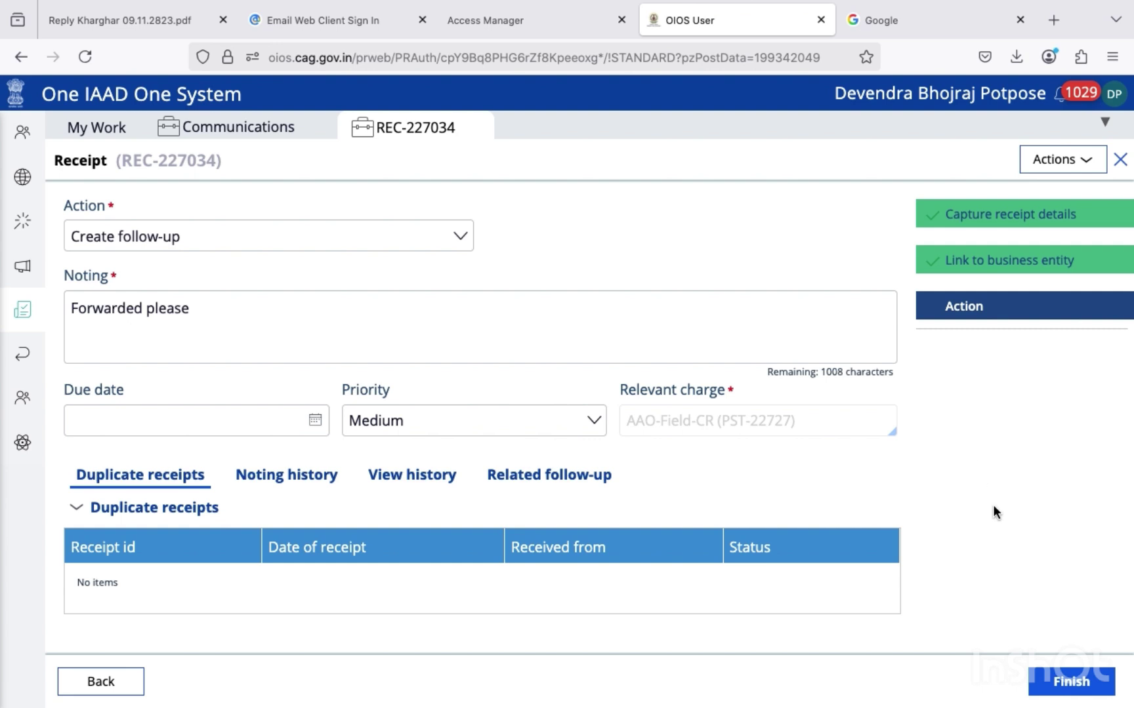
click(1072, 682)
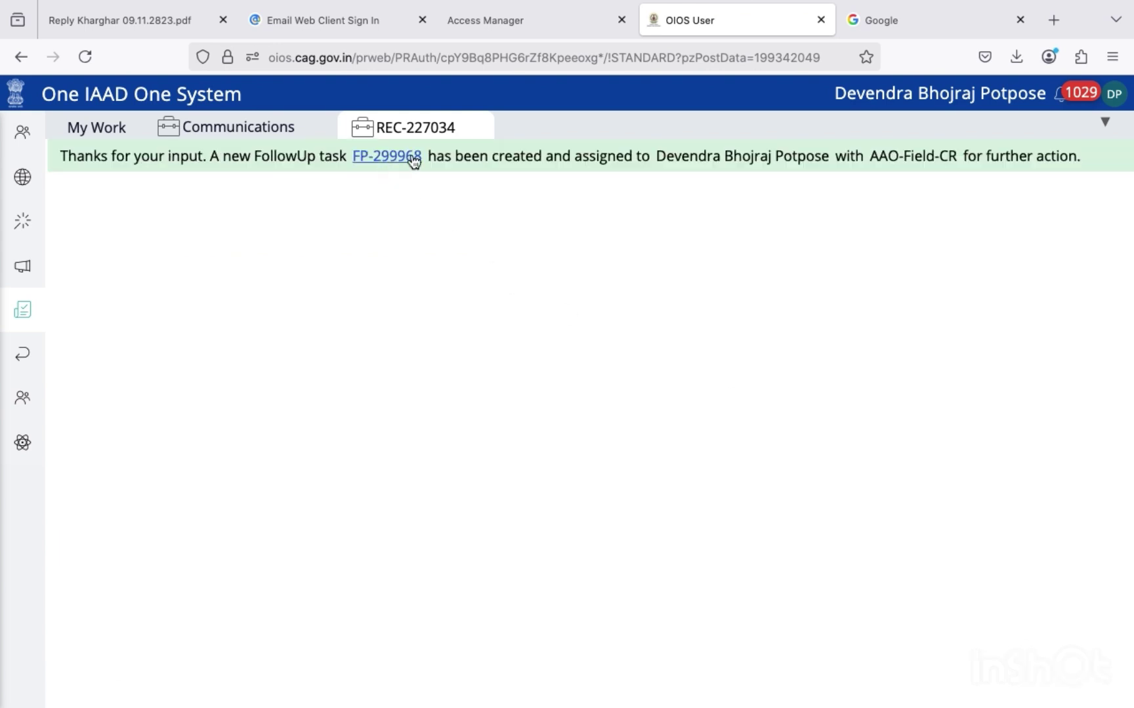
Open the new follow-up task and submit "Proposed for closure of IR" as the proposal for the linked audit product
click(398, 157)
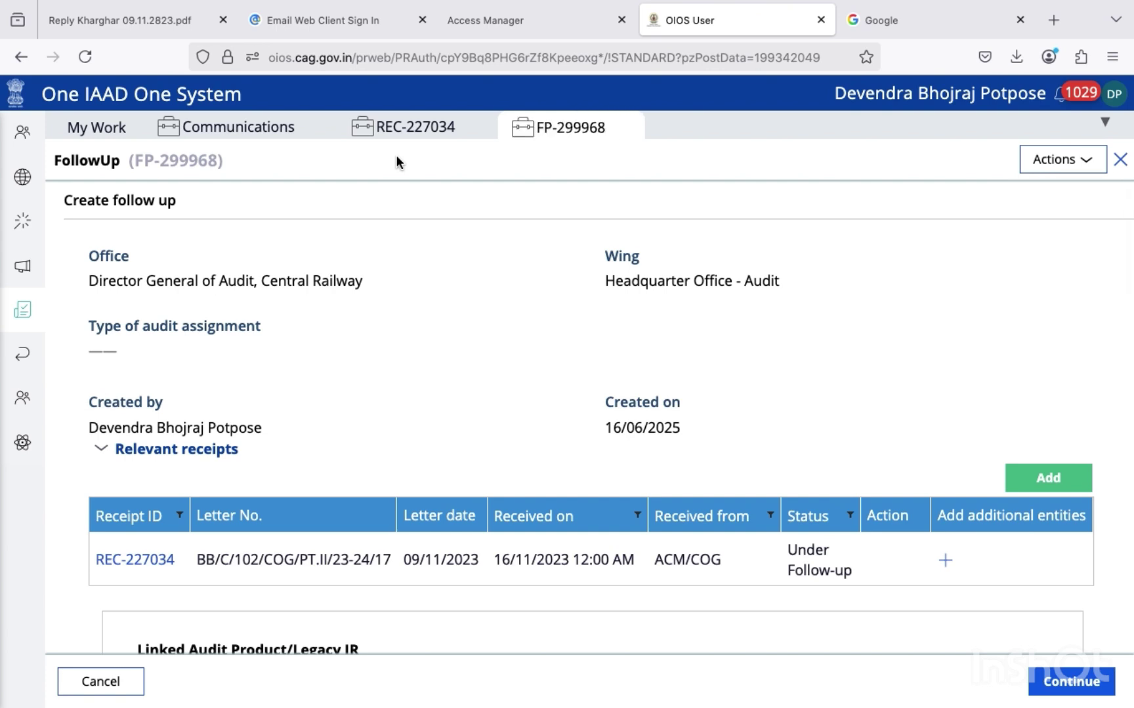
scroll(1006, 375, down, 3)
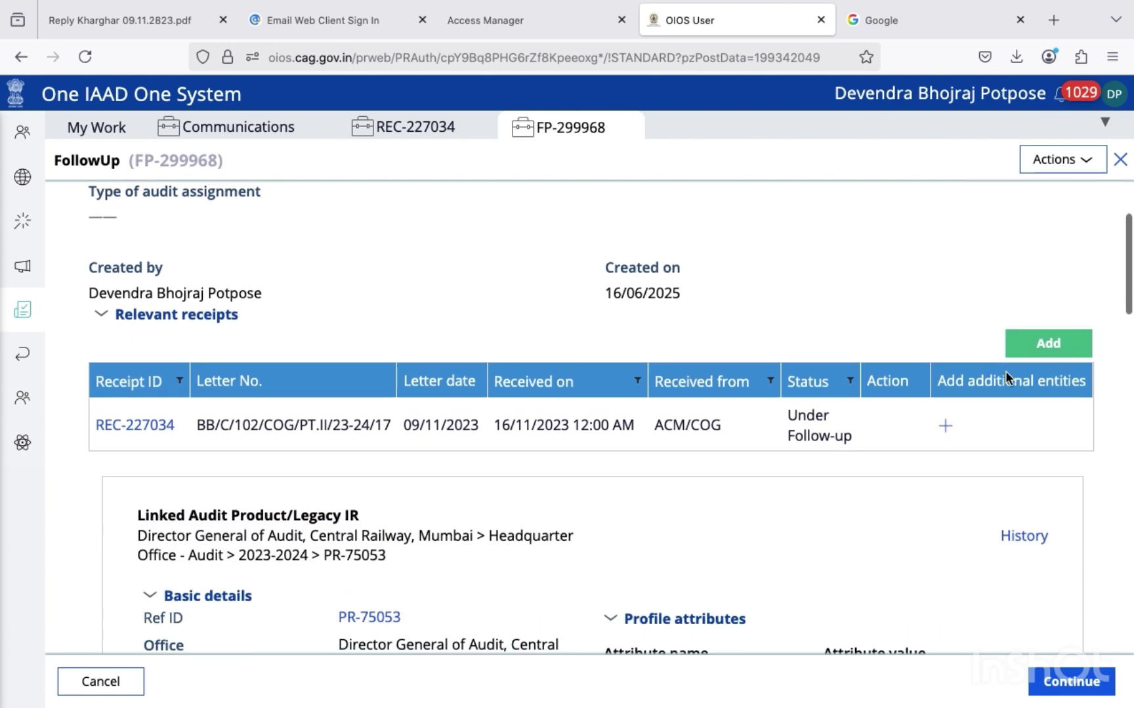
scroll(1008, 380, down, 6)
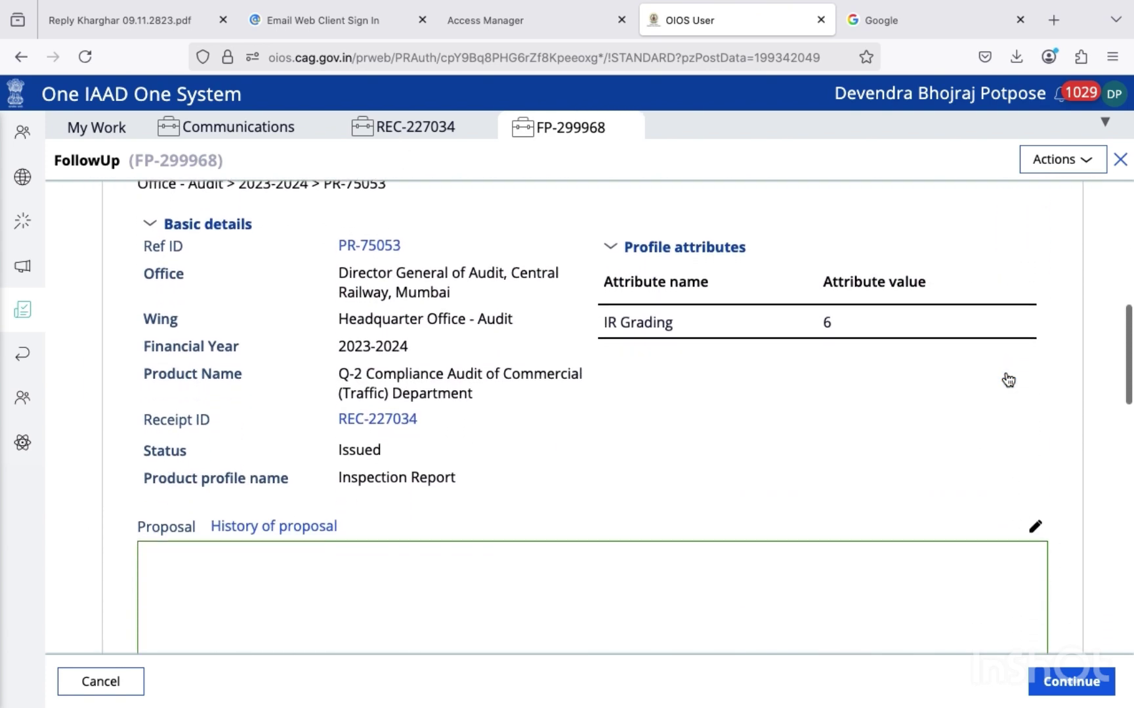
scroll(1007, 380, down, 9)
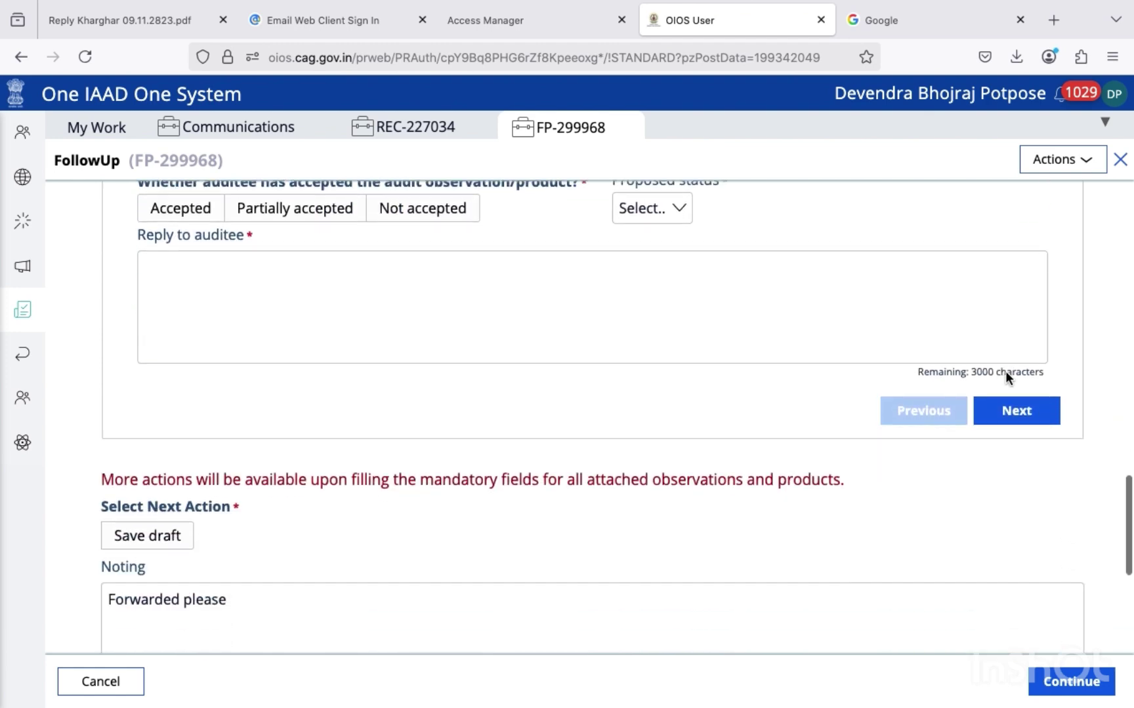
scroll(1007, 378, up, 8)
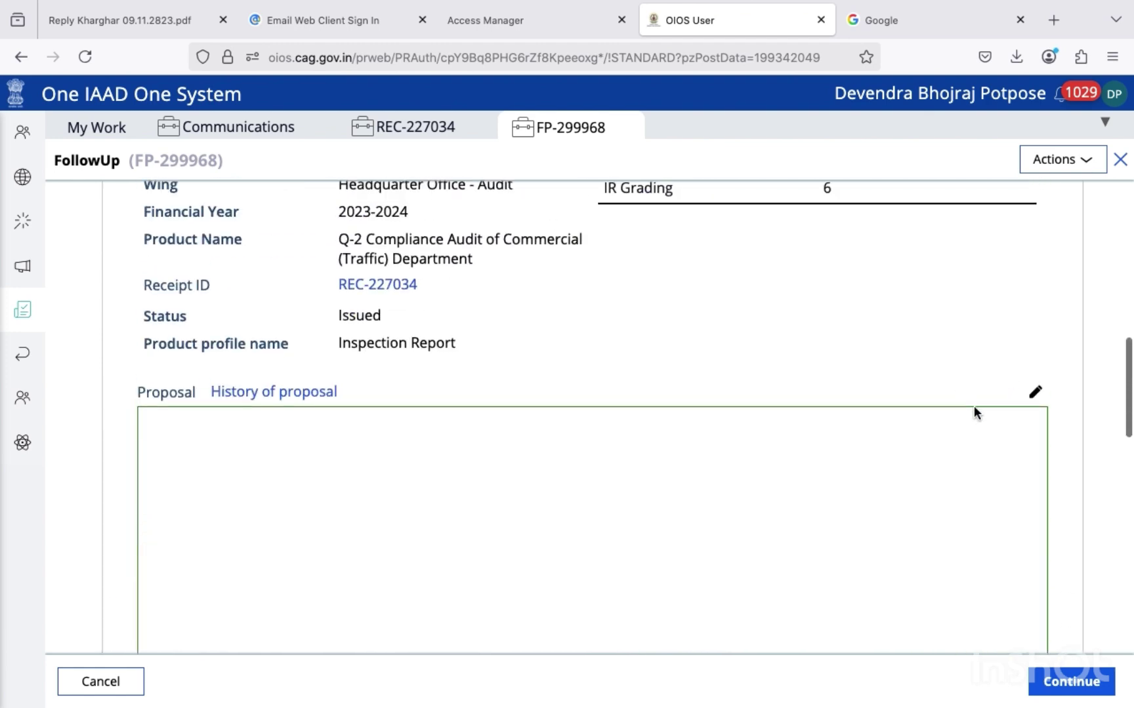
click(1036, 395)
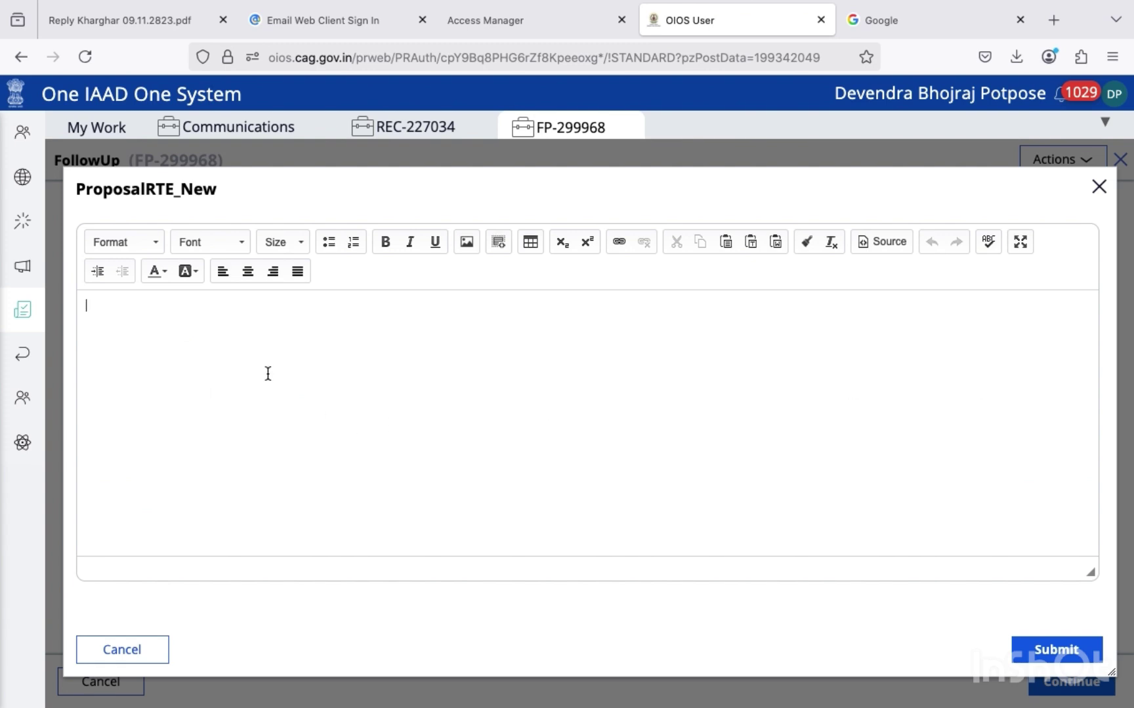
text(Proposed for closure)
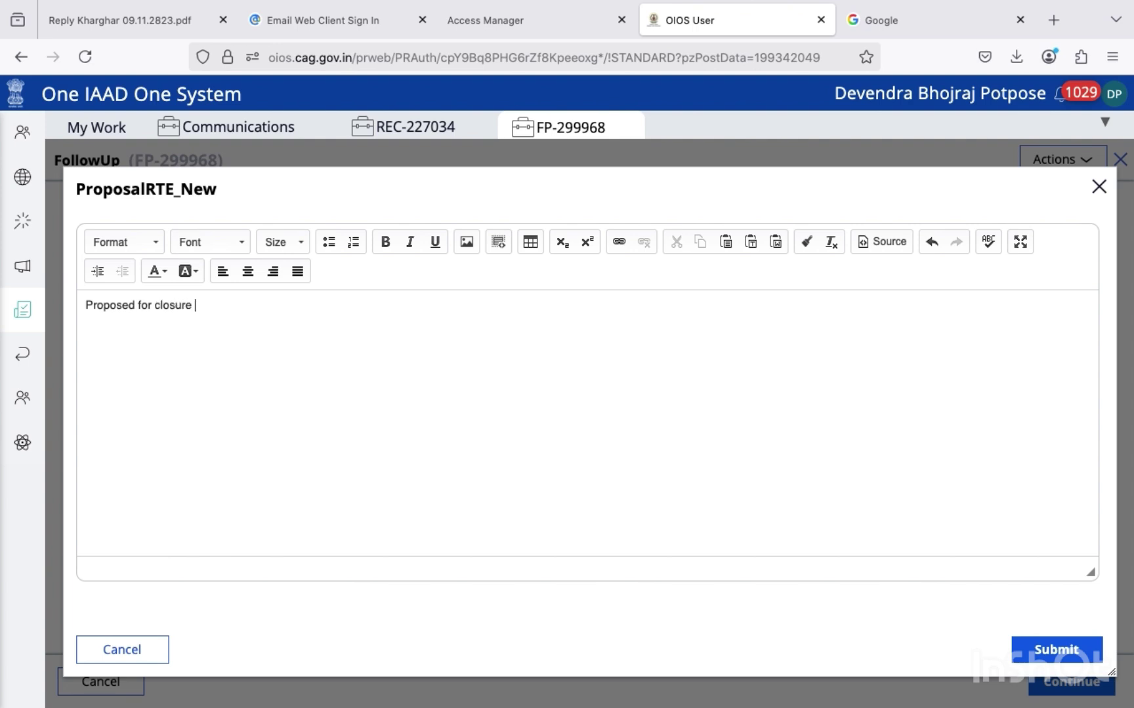
text( of IR)
click(1042, 646)
Mark the audit product as Accepted by the auditee and set its proposed status to Closed
scroll(809, 355, down, 10)
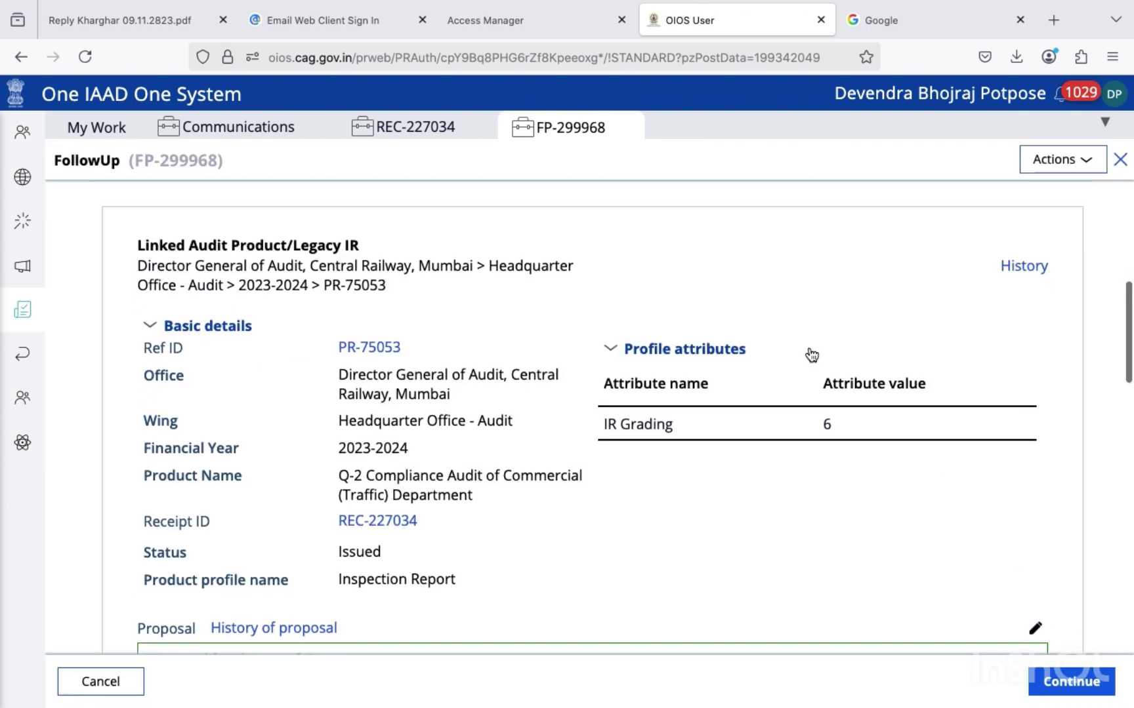
scroll(808, 354, down, 4)
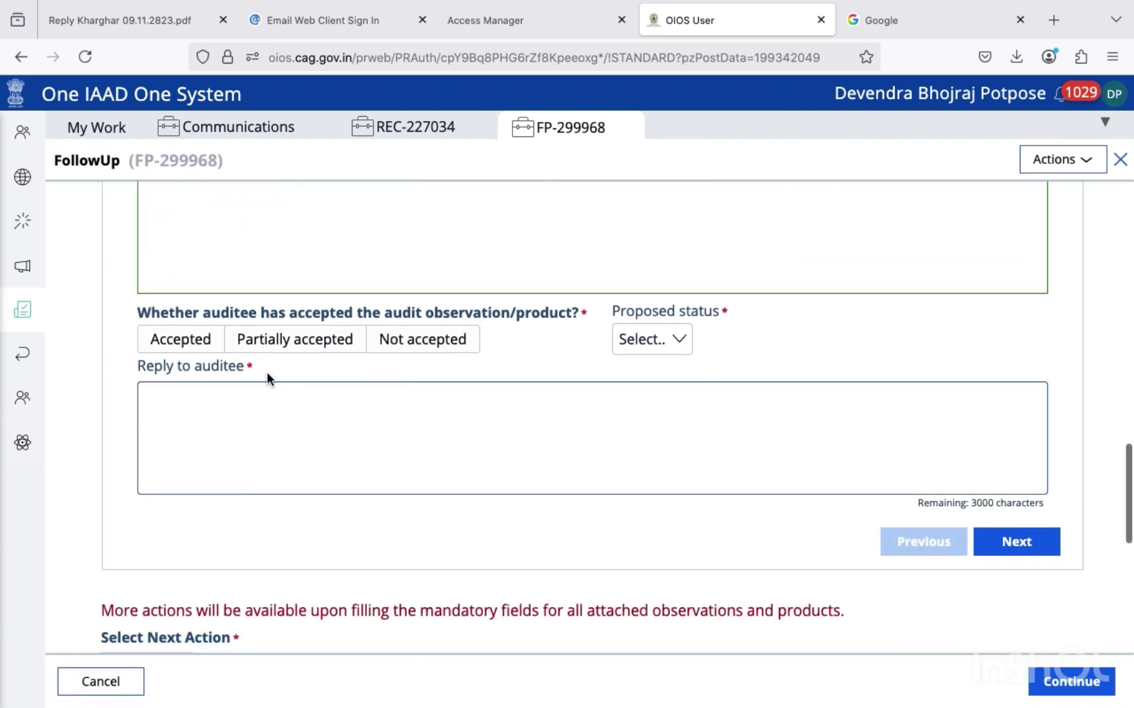
click(196, 341)
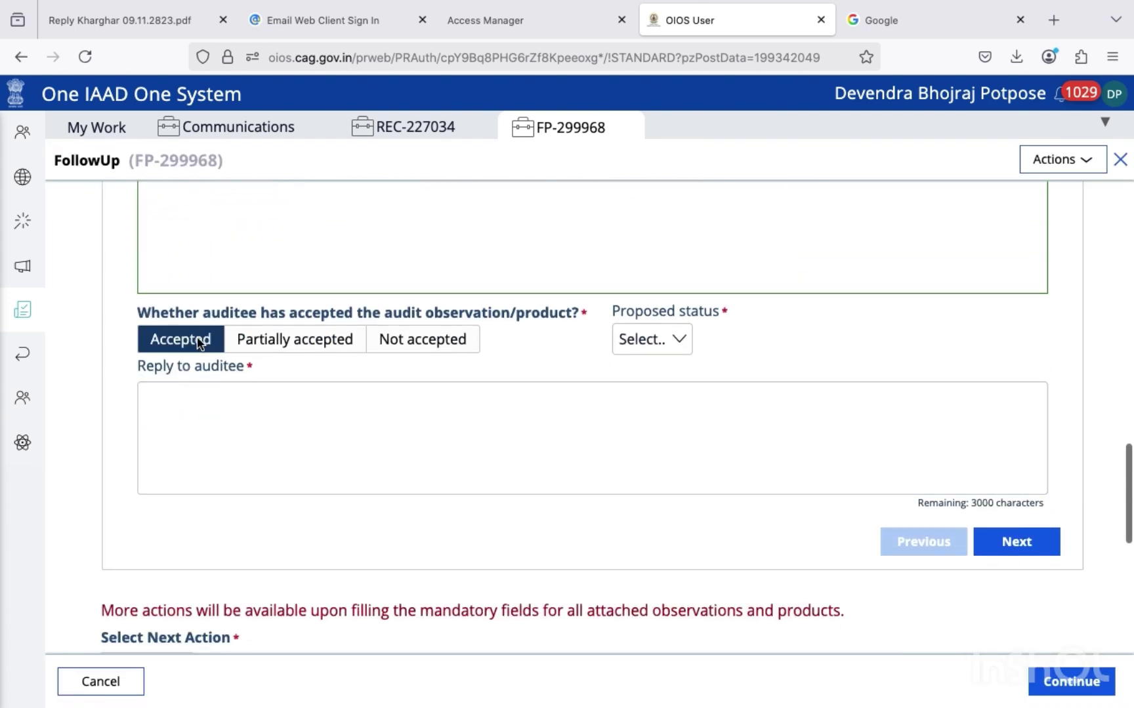
click(665, 338)
click(665, 380)
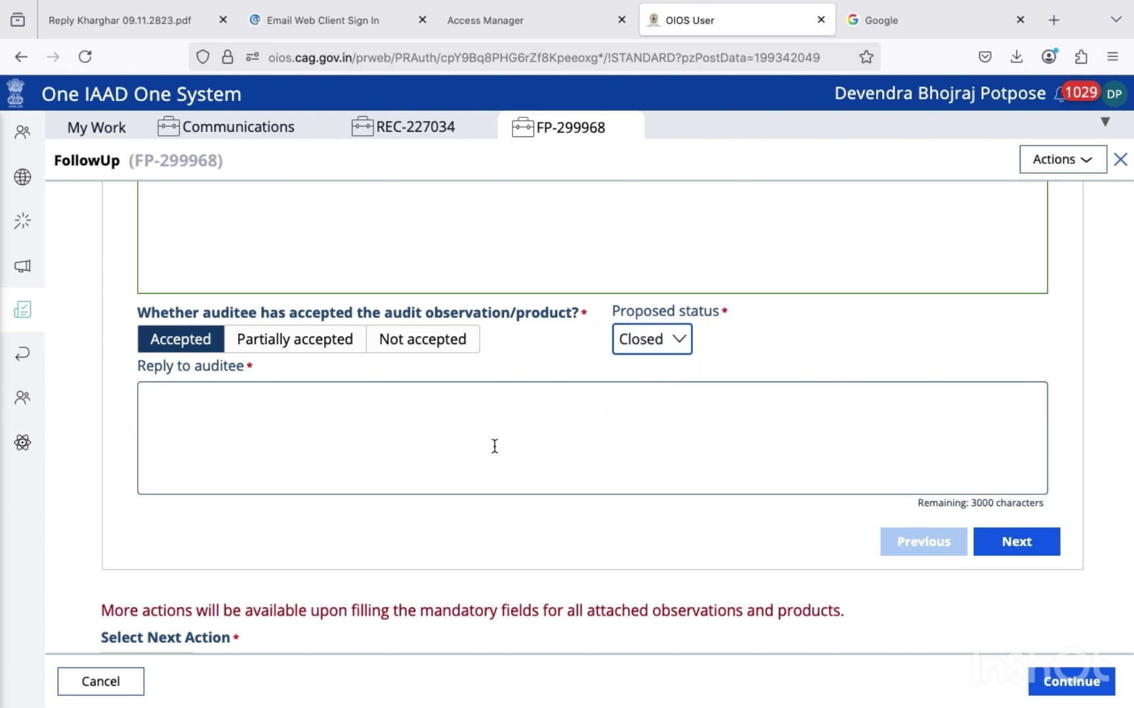
Enter "Reply is satisfactory. Hence, close the entire report" as the reply to auditee and proceed to the first linked observation
click(379, 431)
text(Re)
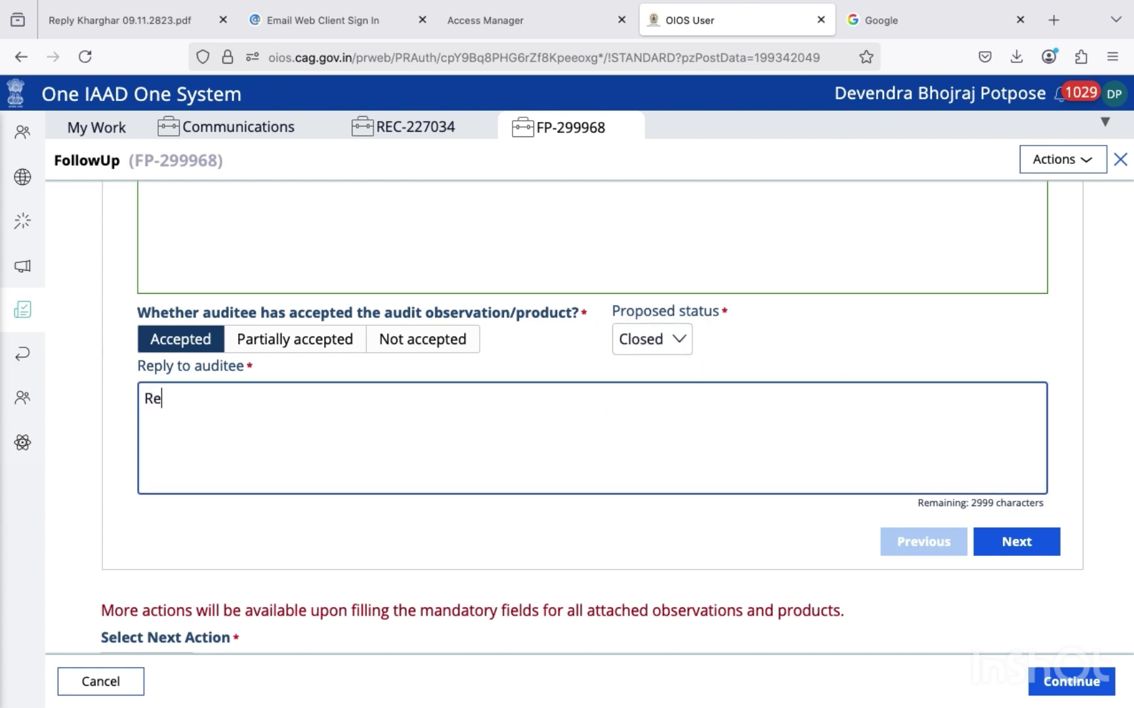
text(ply is sati)
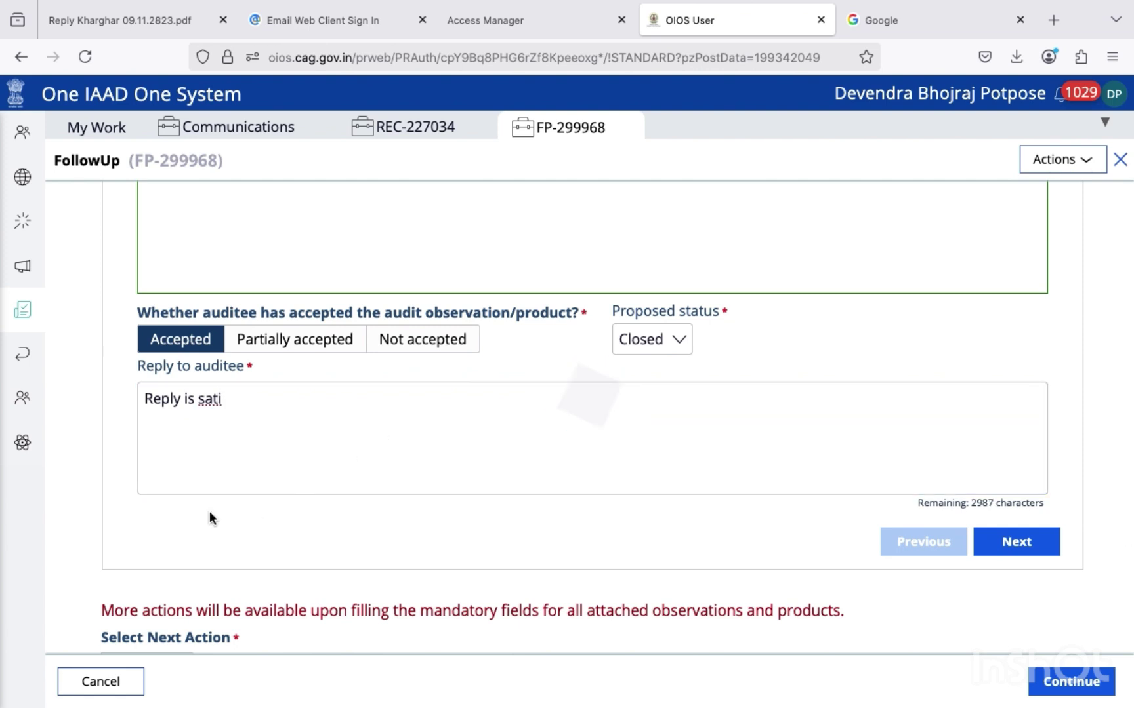
click(241, 399)
text(sfactory)
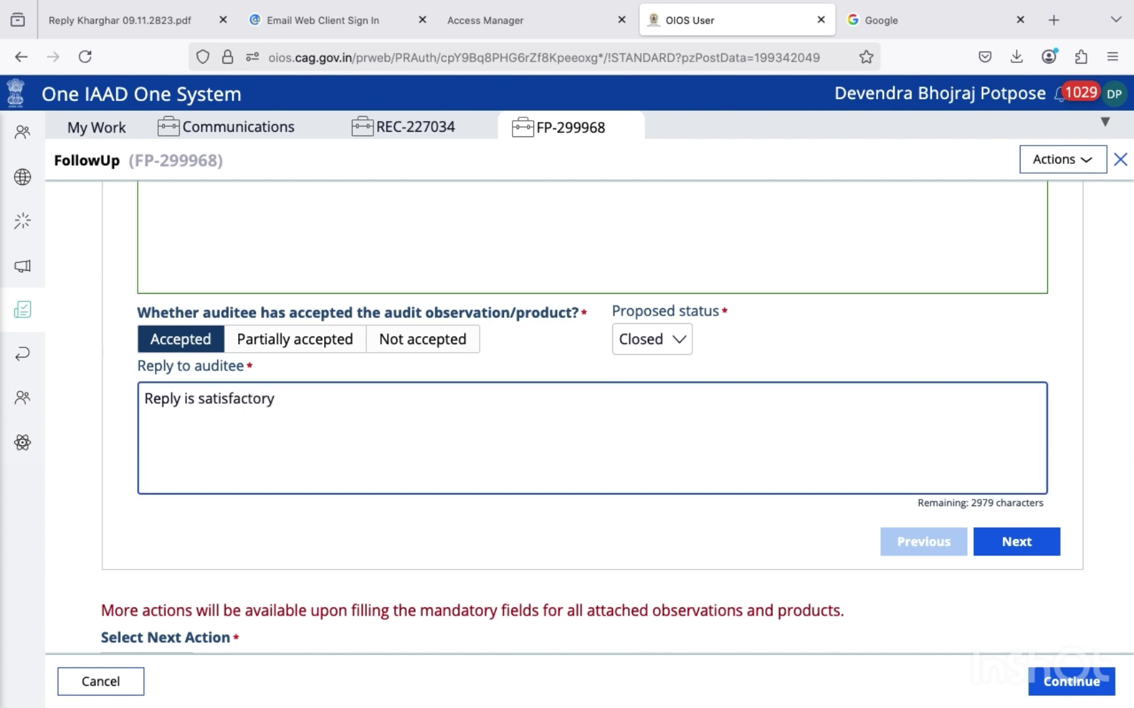
text(. Hence, close th)
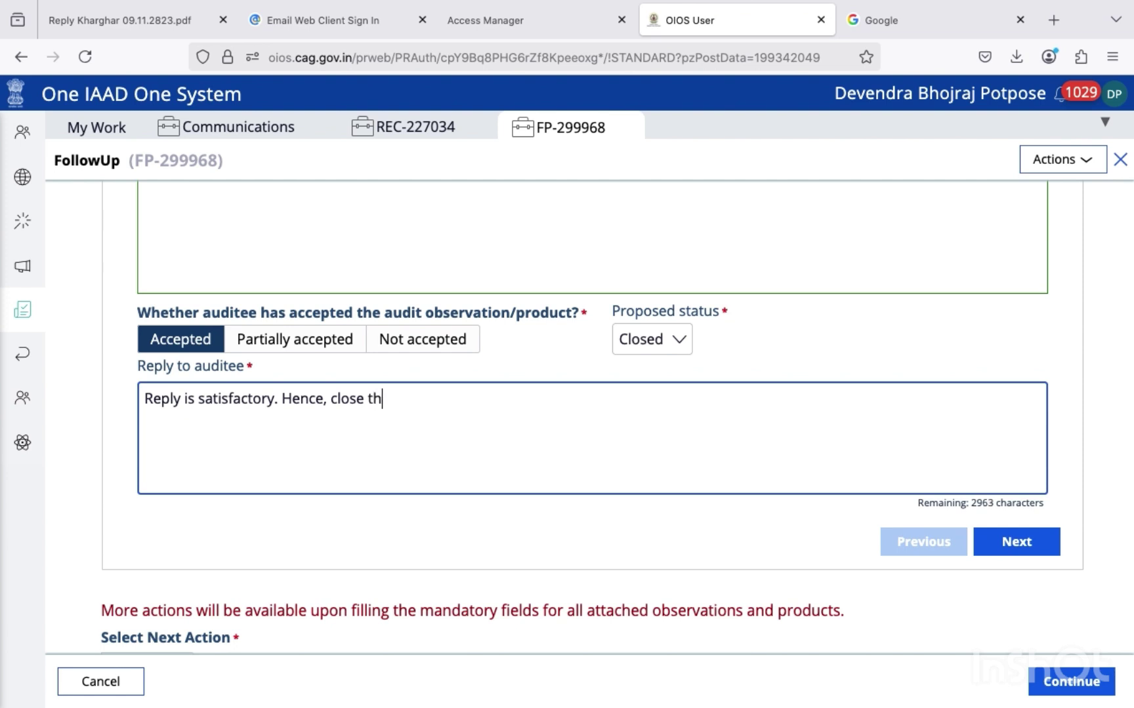
text(e entire report)
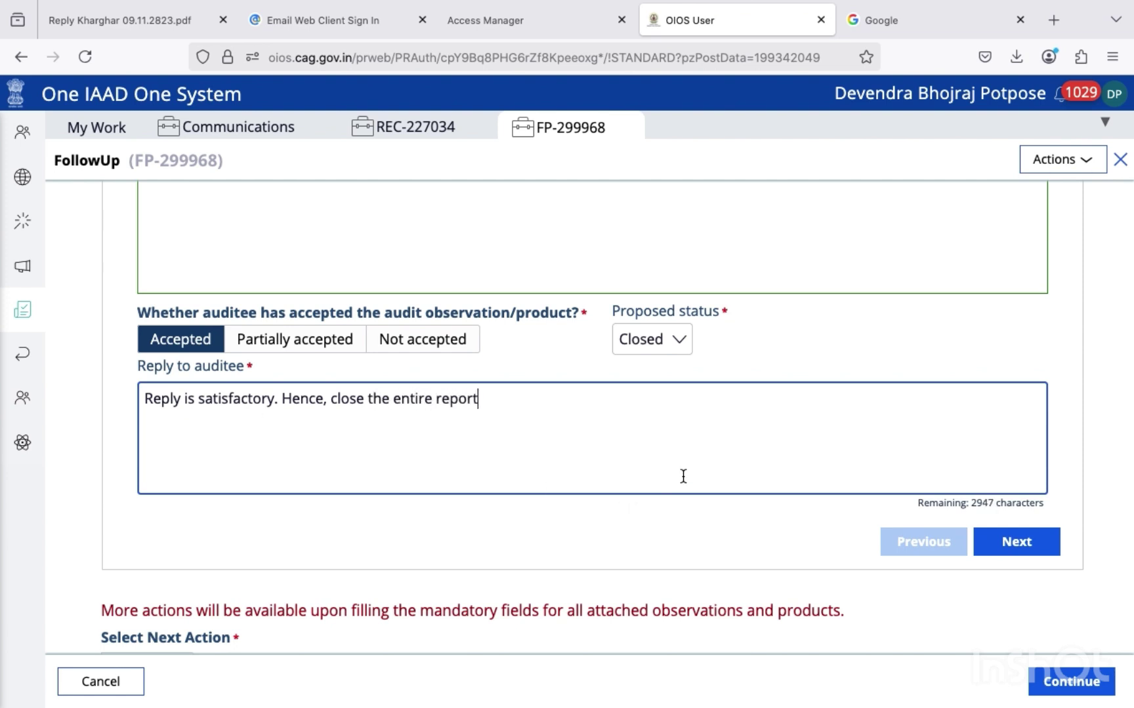
click(1017, 541)
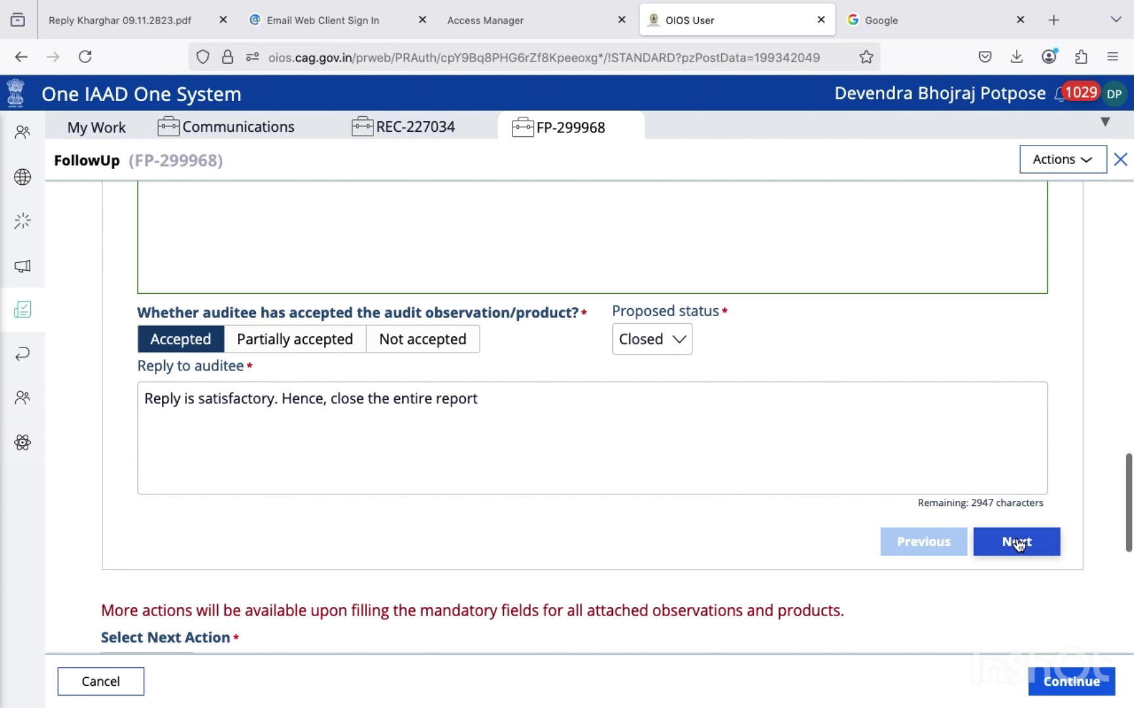
Submit "Submitted for closure." as the proposal for linked observation OBS-971901 on the TC station staff targets
scroll(1017, 542, down, 5)
scroll(1017, 541, down, 3)
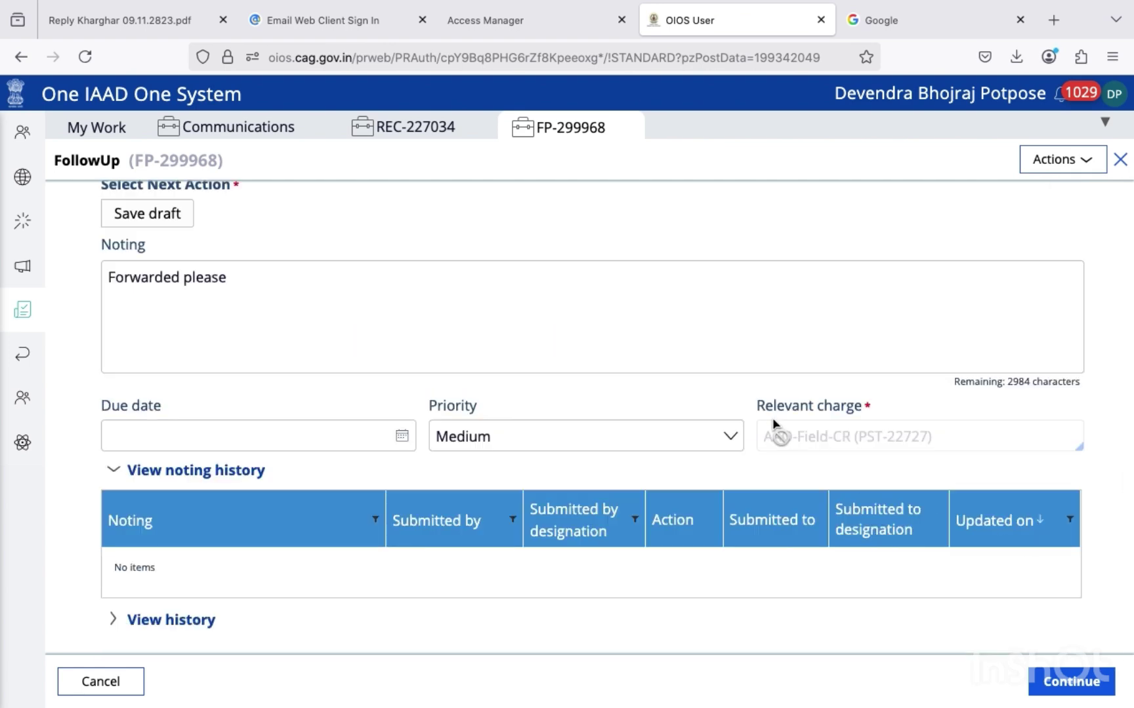
scroll(771, 421, up, 15)
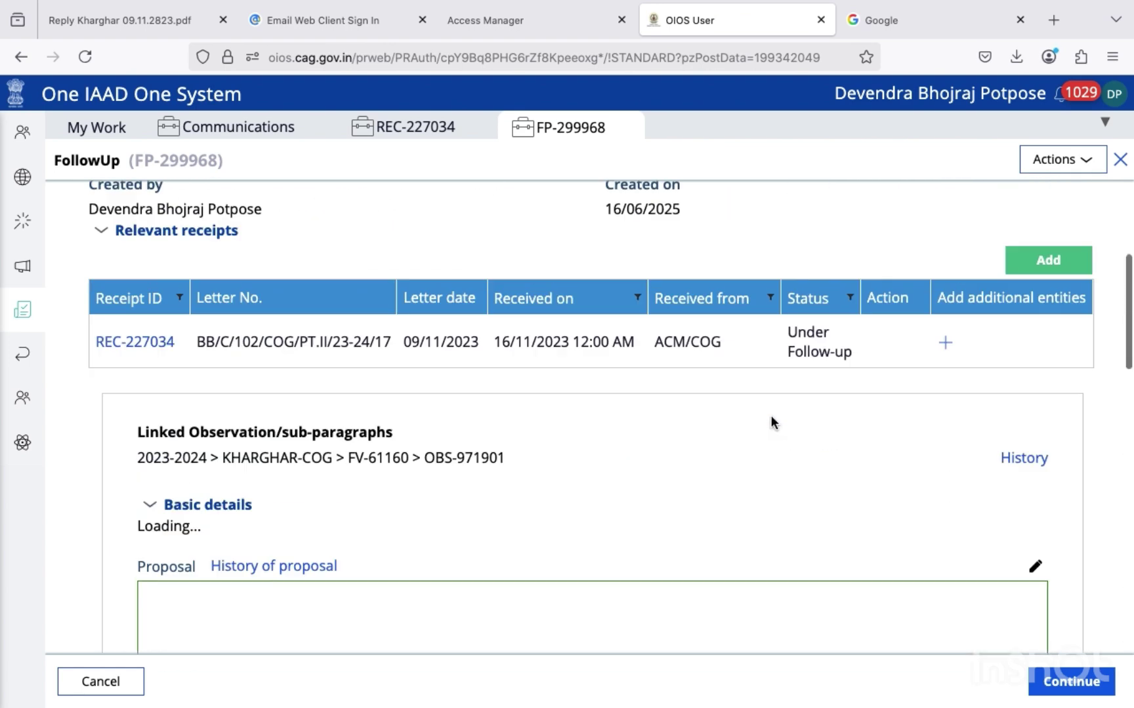
scroll(772, 421, down, 3)
scroll(770, 420, down, 11)
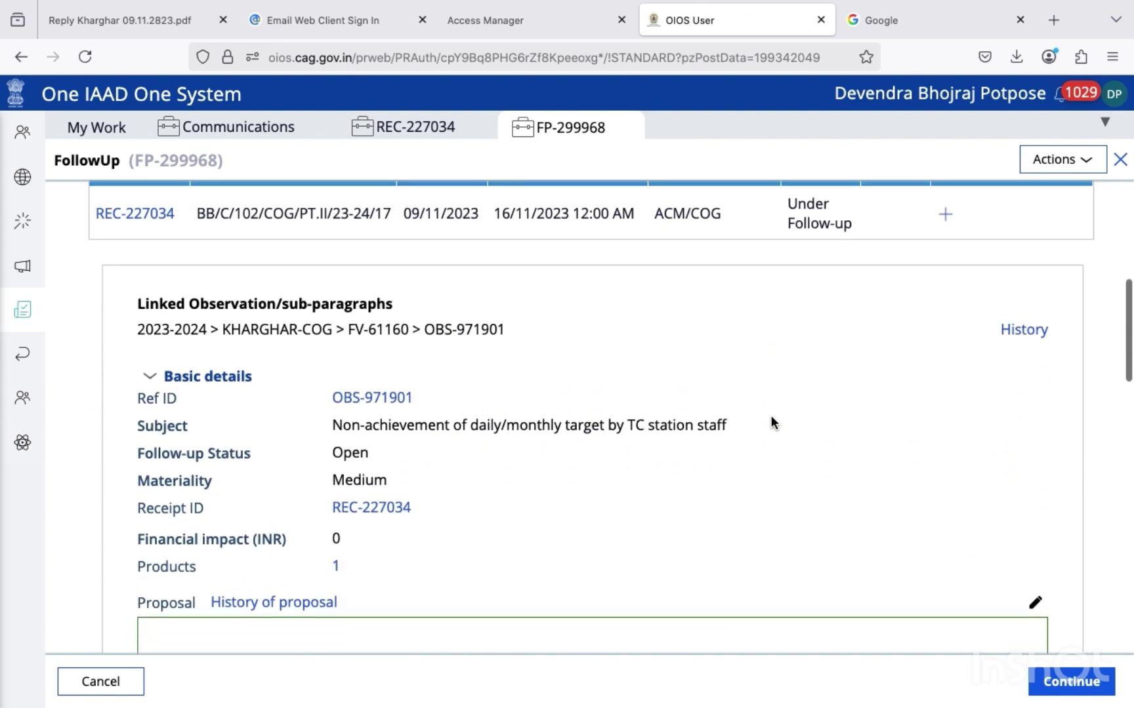
scroll(770, 415, up, 3)
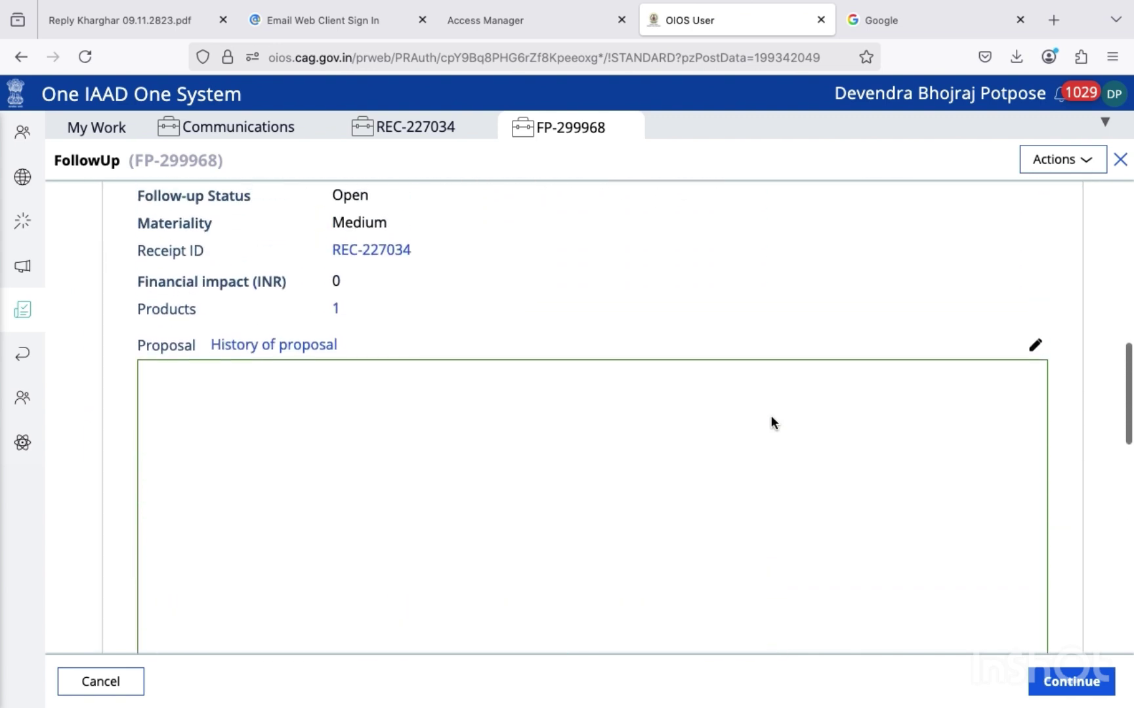
scroll(667, 344, up, 2)
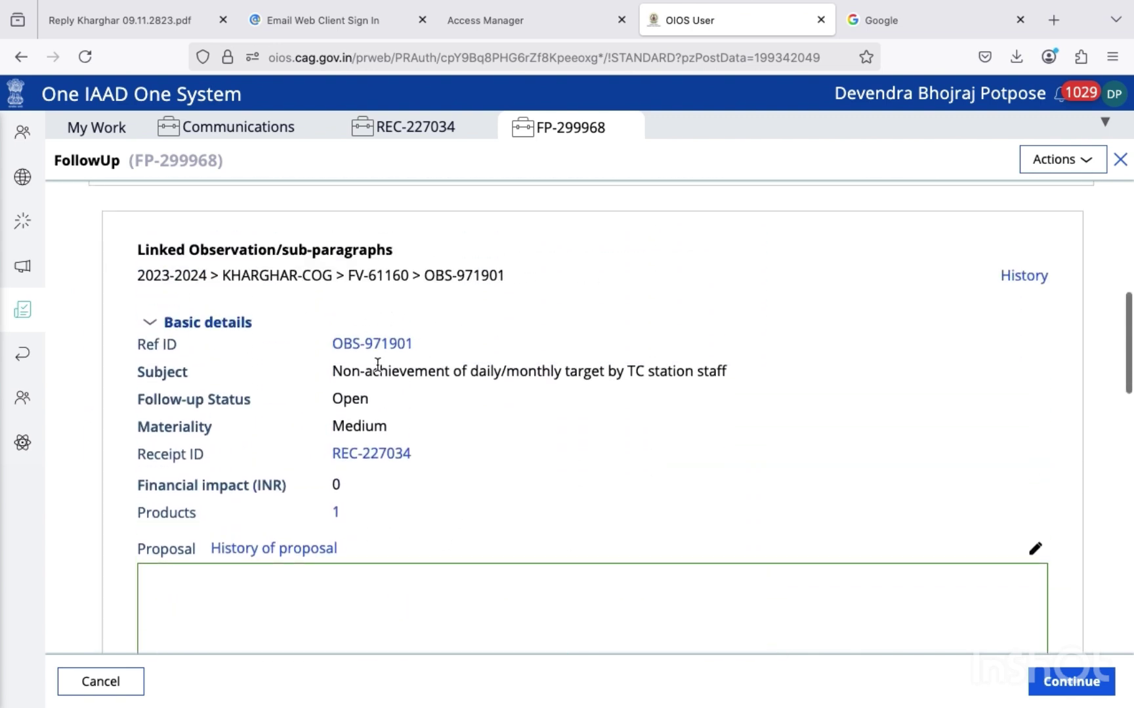
scroll(731, 423, down, 3)
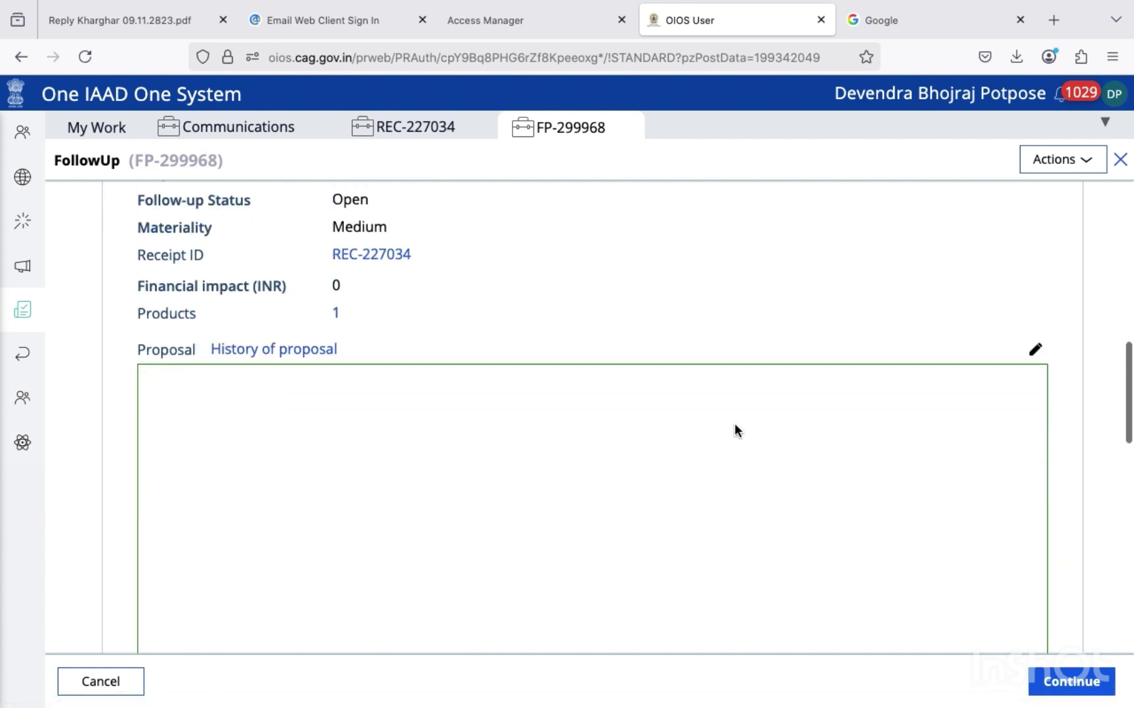
click(1036, 353)
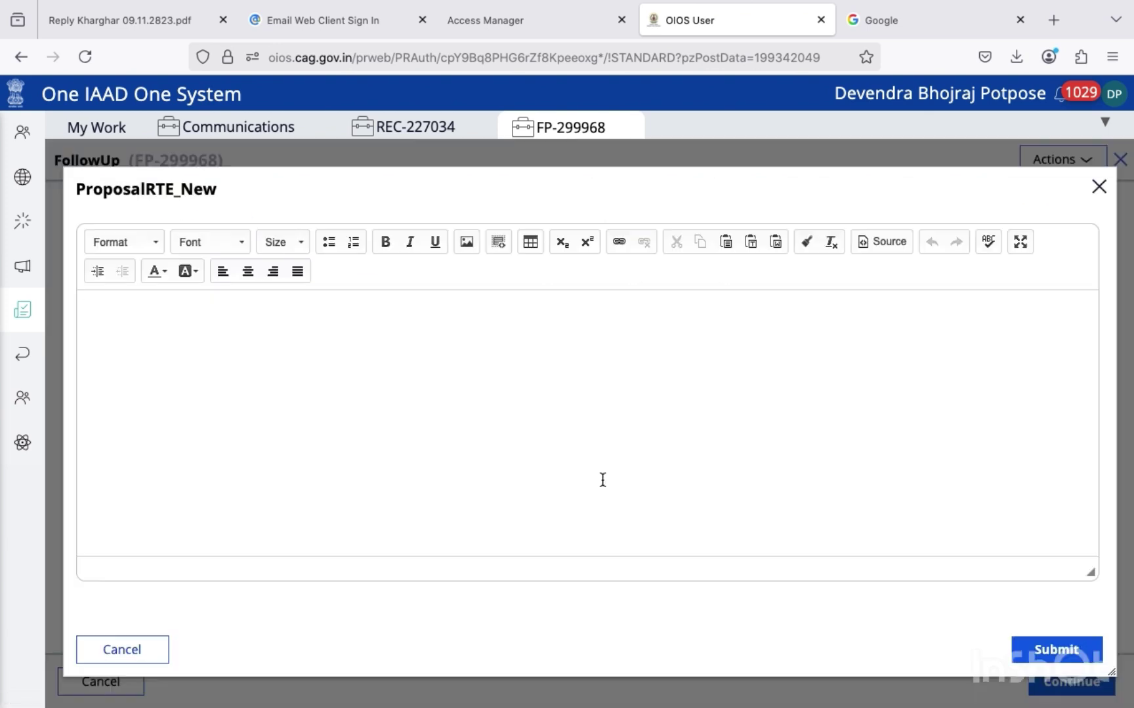
text(Submitted for closure.)
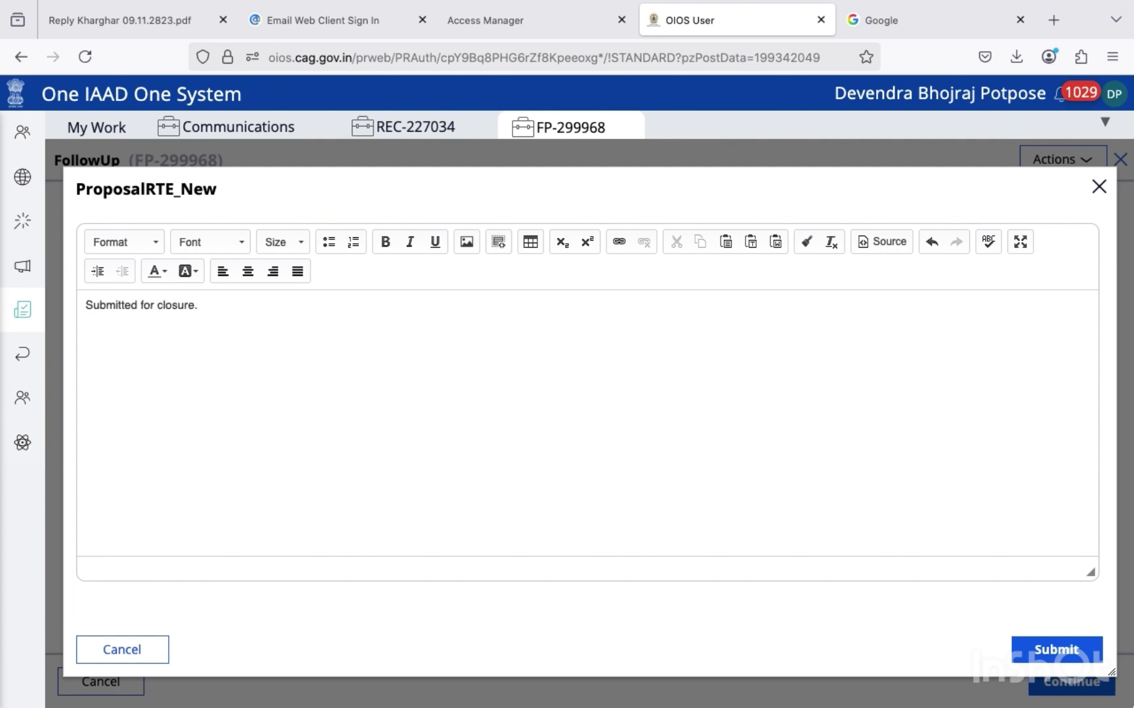
click(1050, 650)
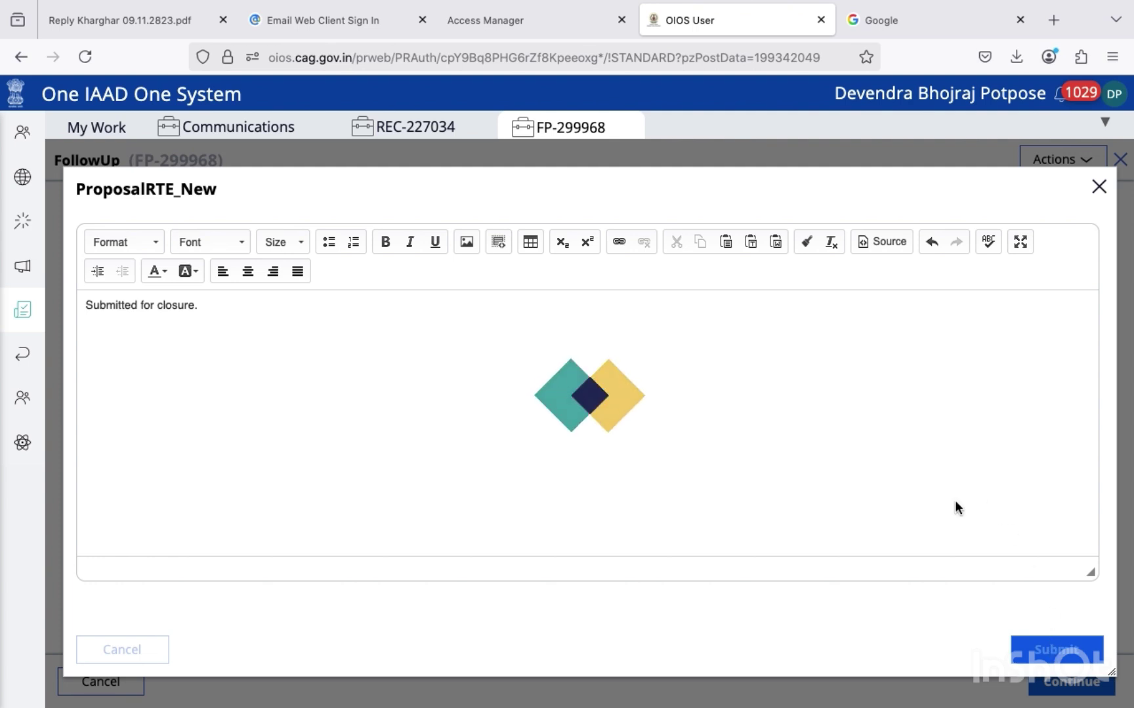
Mark observation OBS-971901 as Accepted by the auditee and set its proposed follow up status to Settled
scroll(955, 505, down, 3)
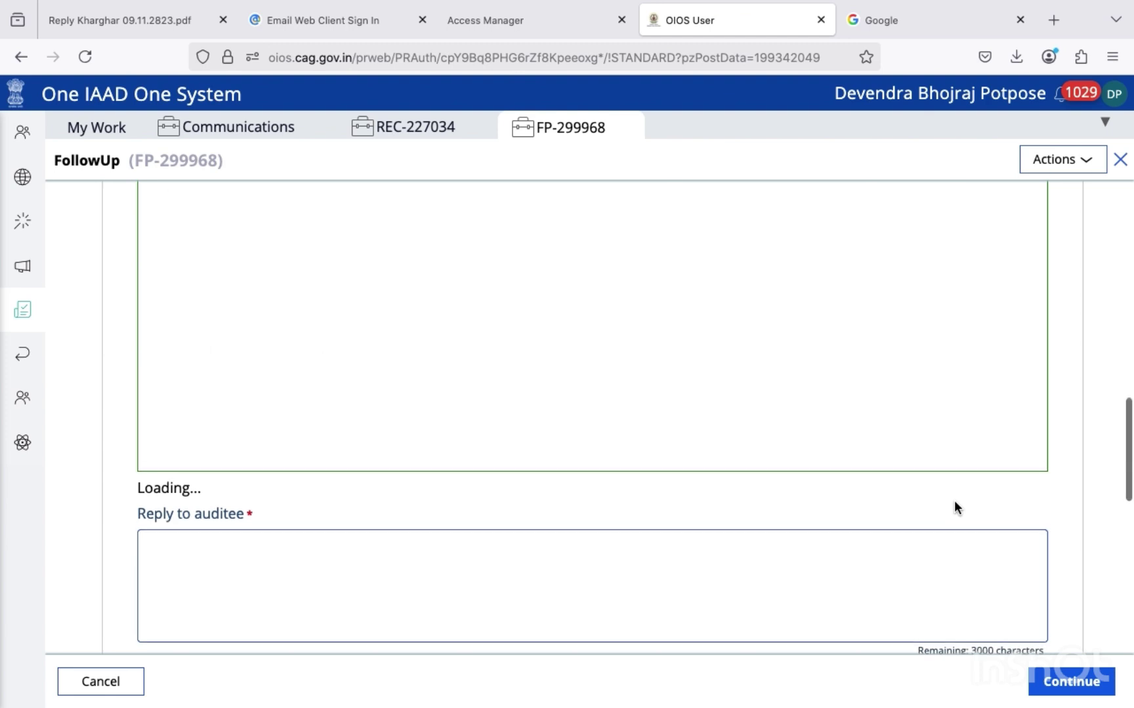
scroll(954, 507, down, 5)
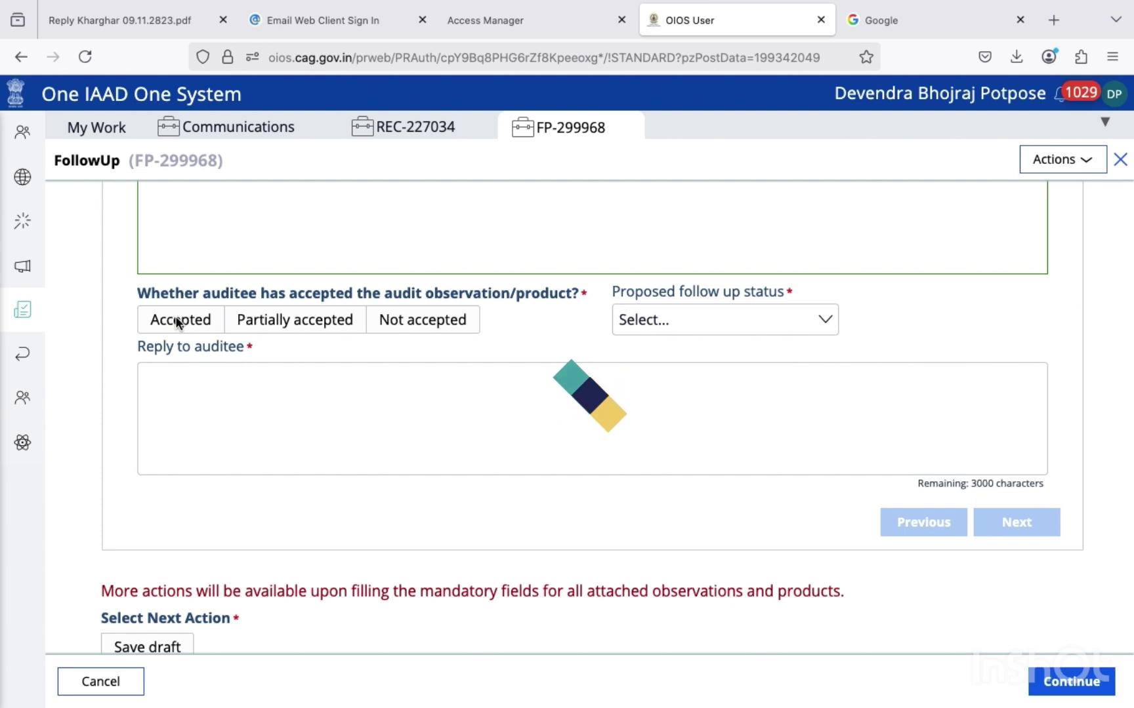
click(180, 320)
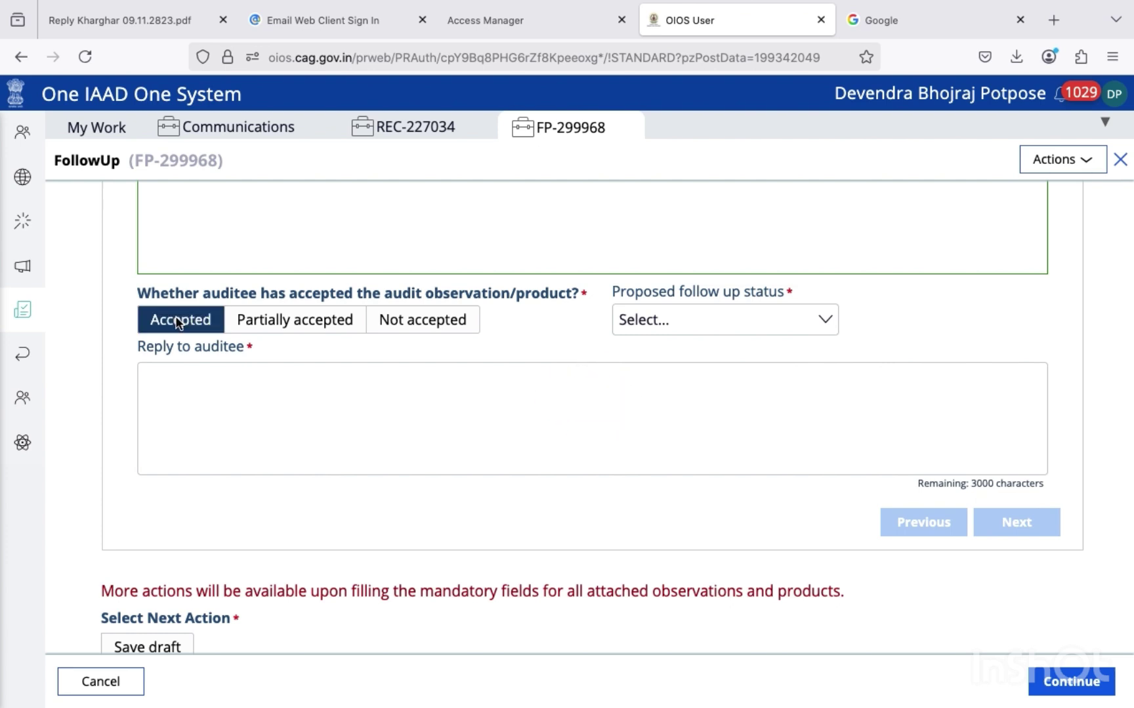
click(688, 314)
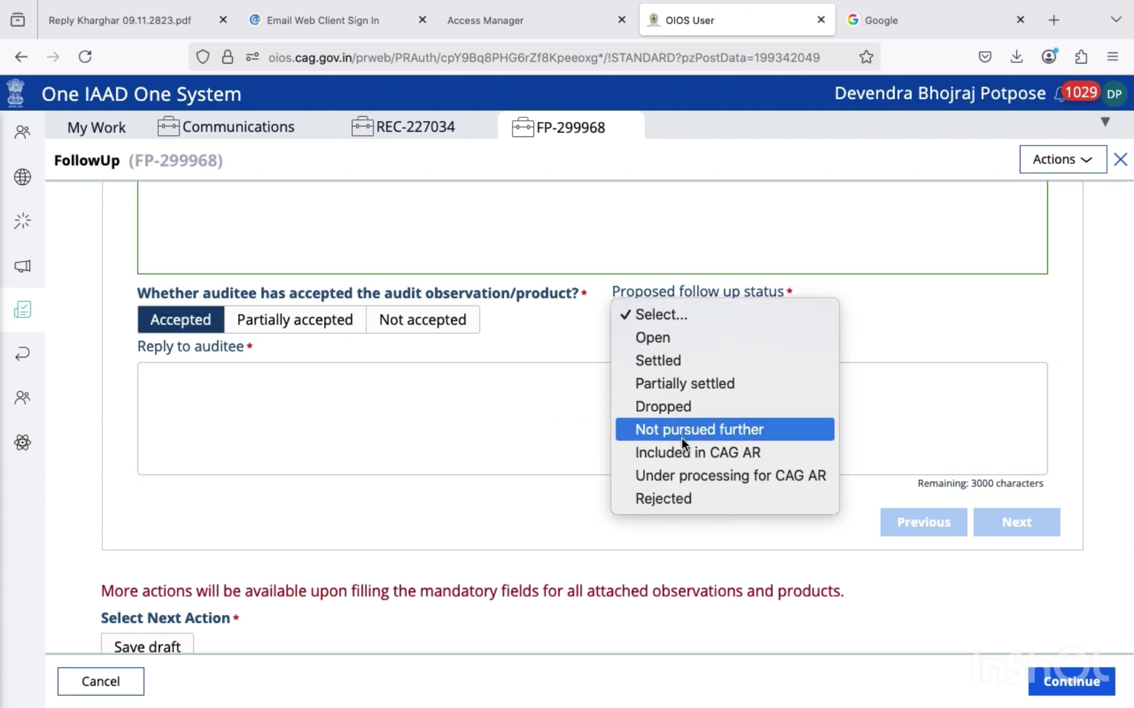
click(678, 360)
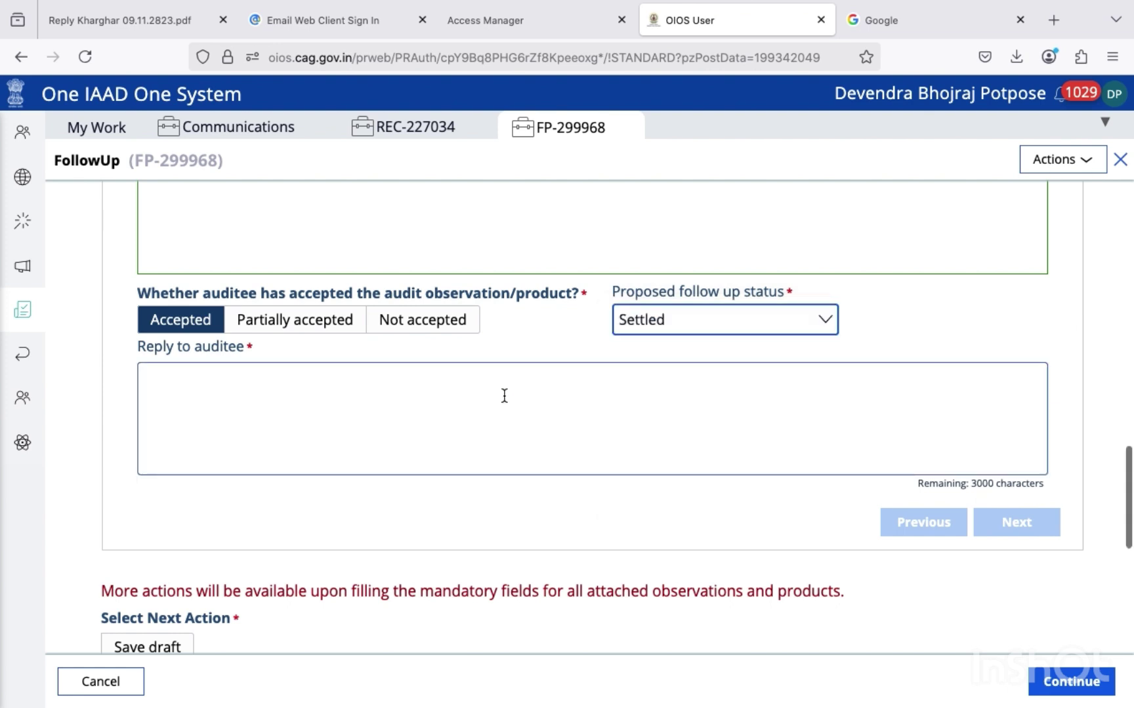
Enter "Satisfactory reply. Hence close the para" as the reply to auditee for observation OBS-971901
click(464, 393)
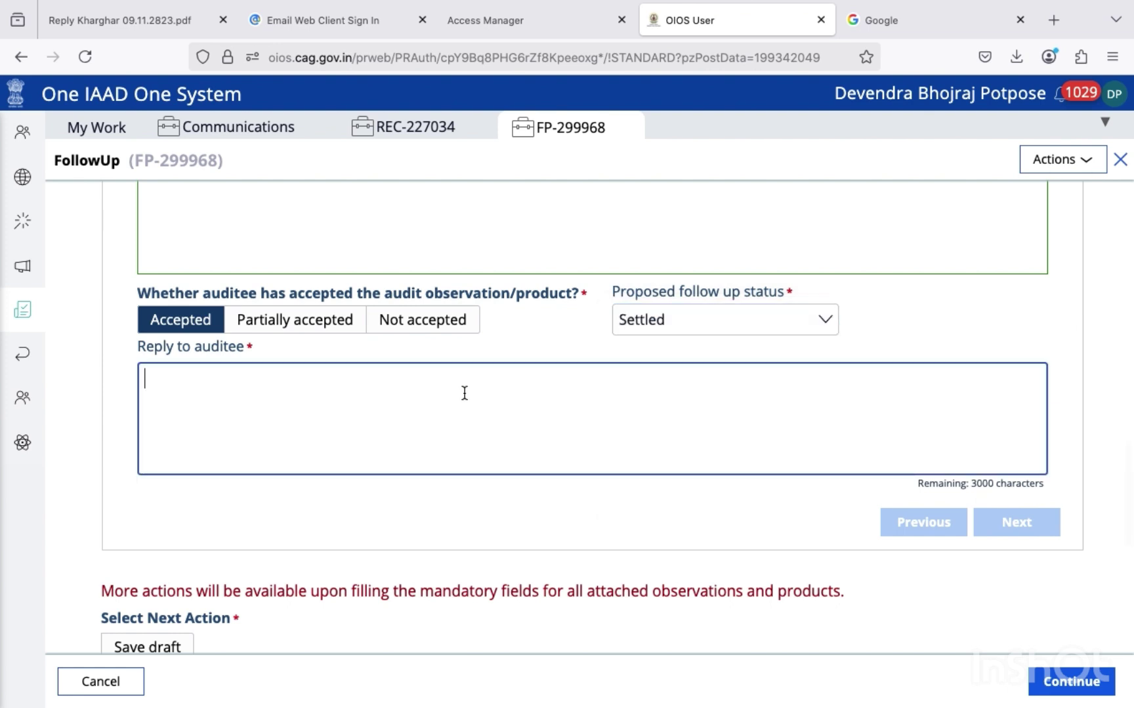
text(S)
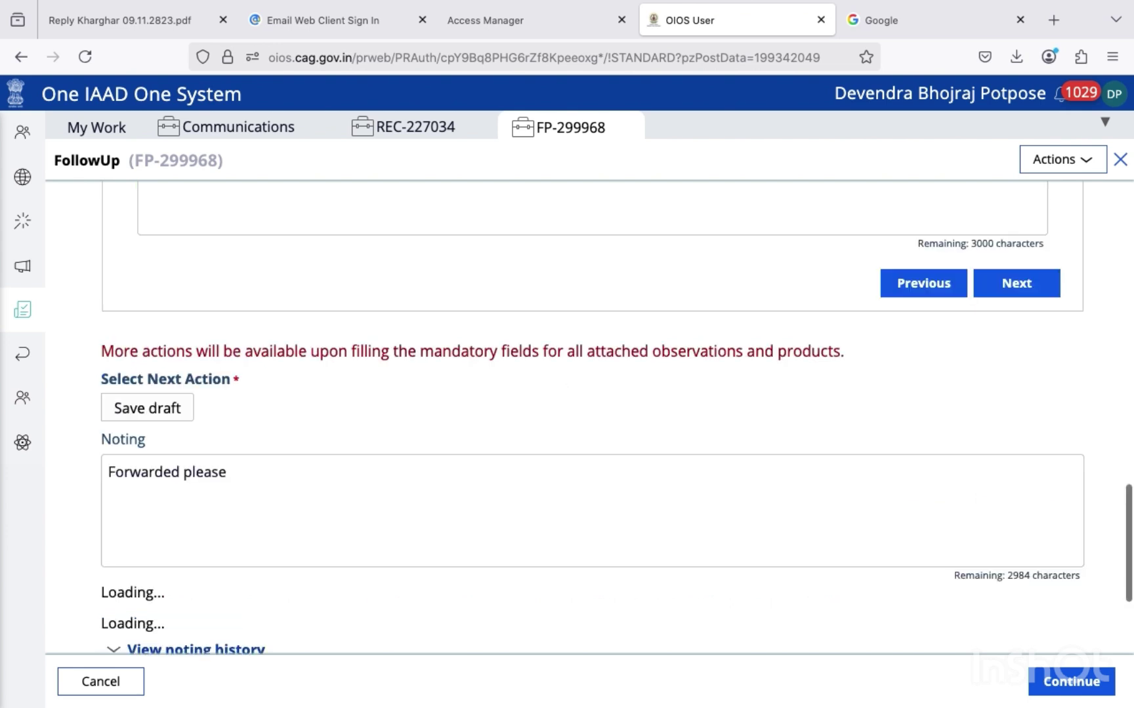
scroll(443, 418, up, 5)
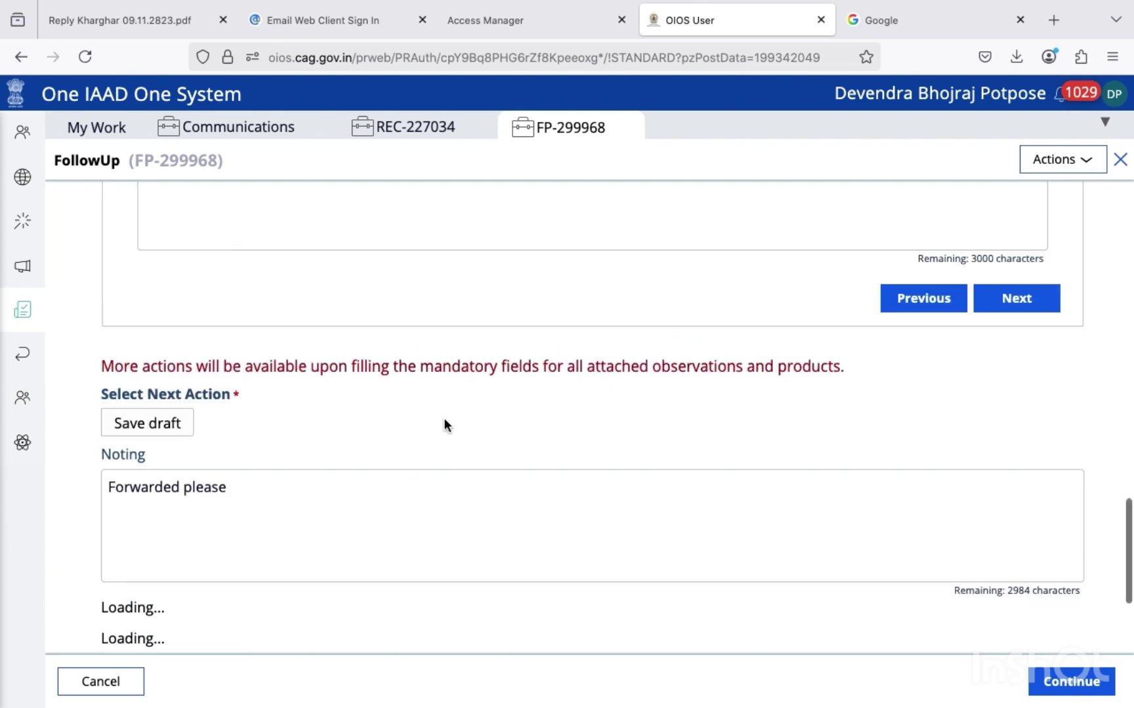
click(312, 381)
text(S)
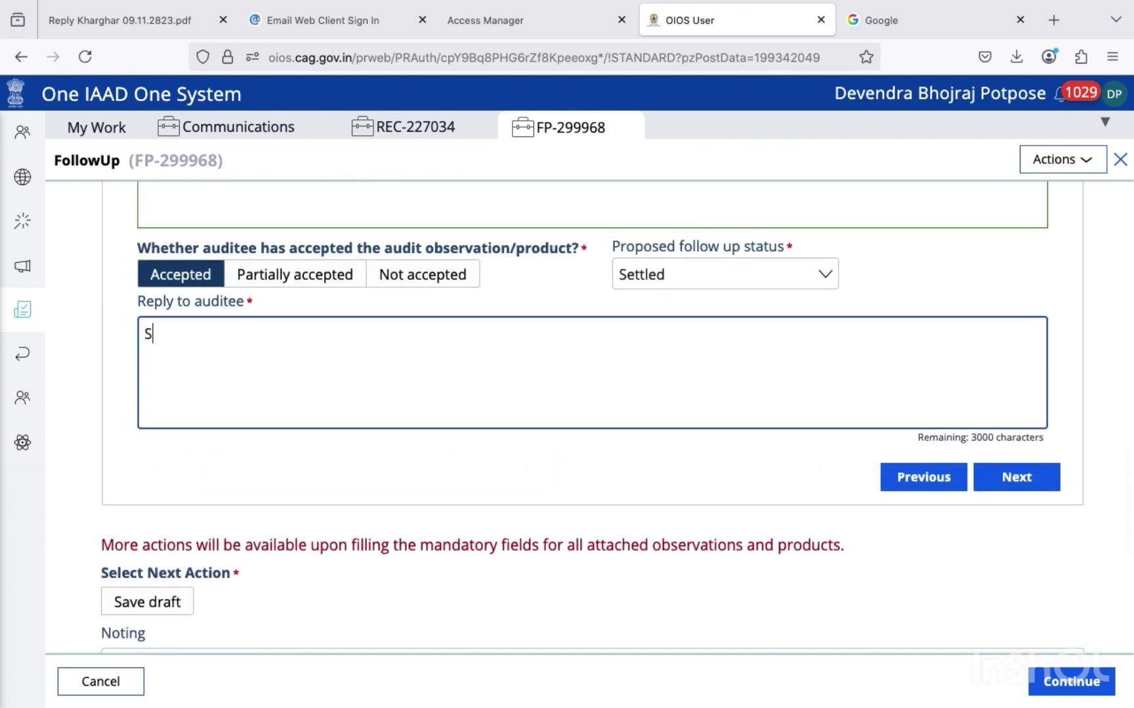
text(atisfactory reply. Hnec)
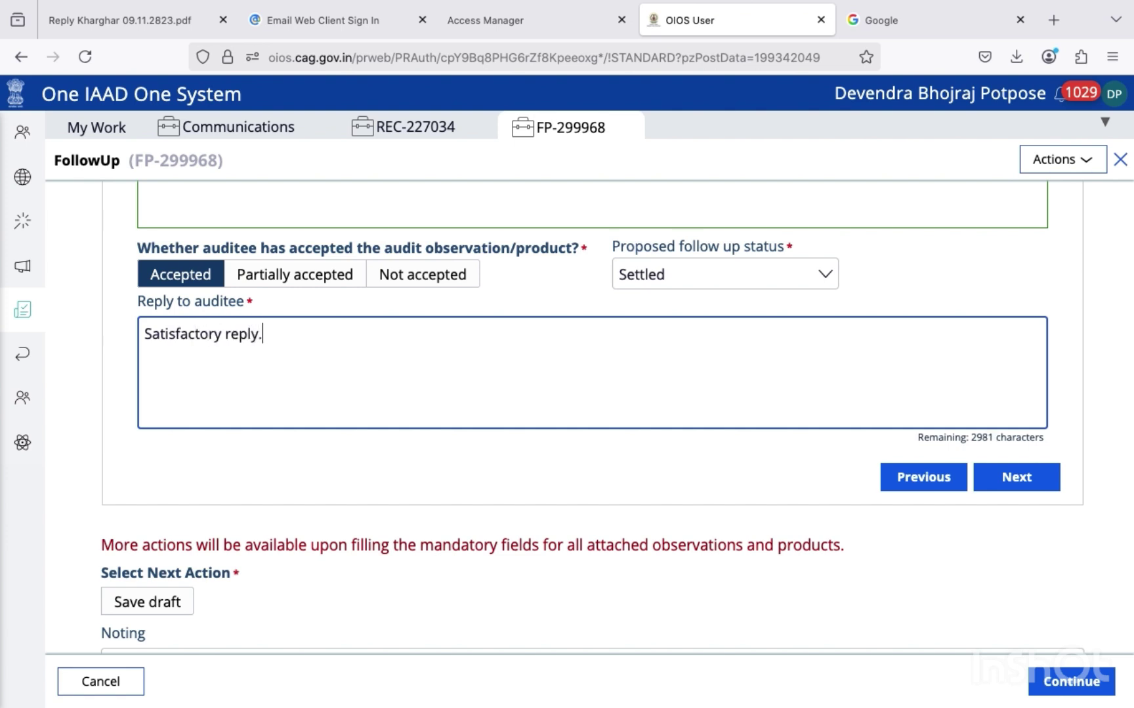
key(BackSpace)
key(BackSpace)
key(BackSpace)
text(ence clo)
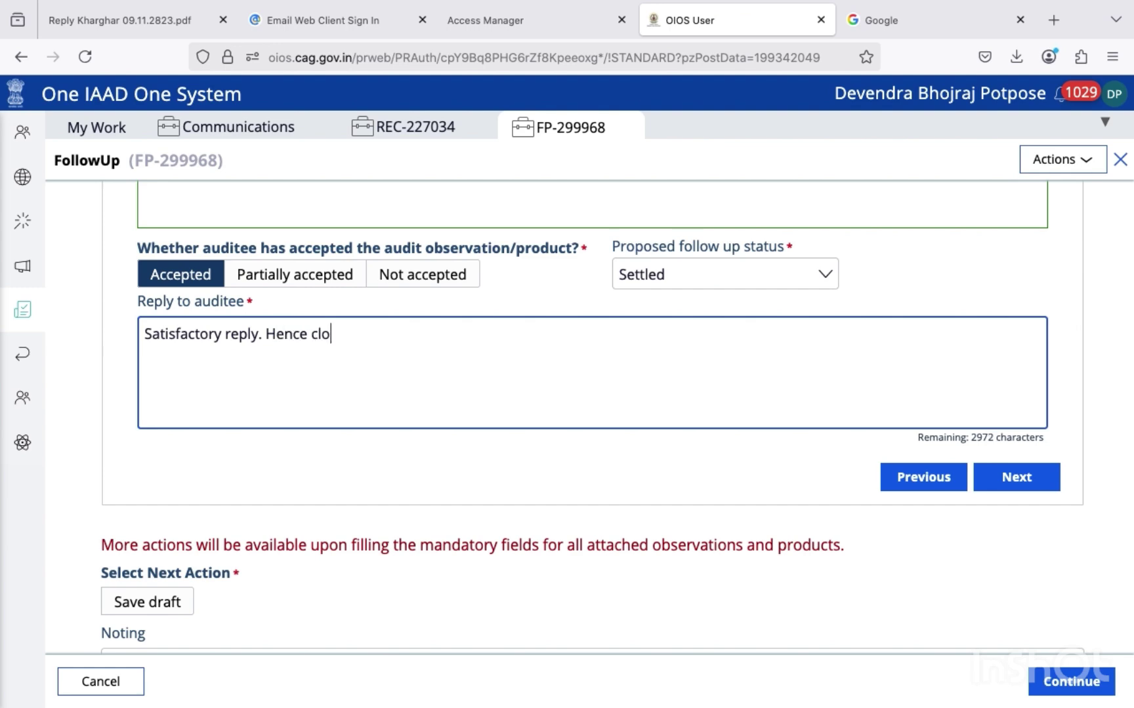
text(se the para)
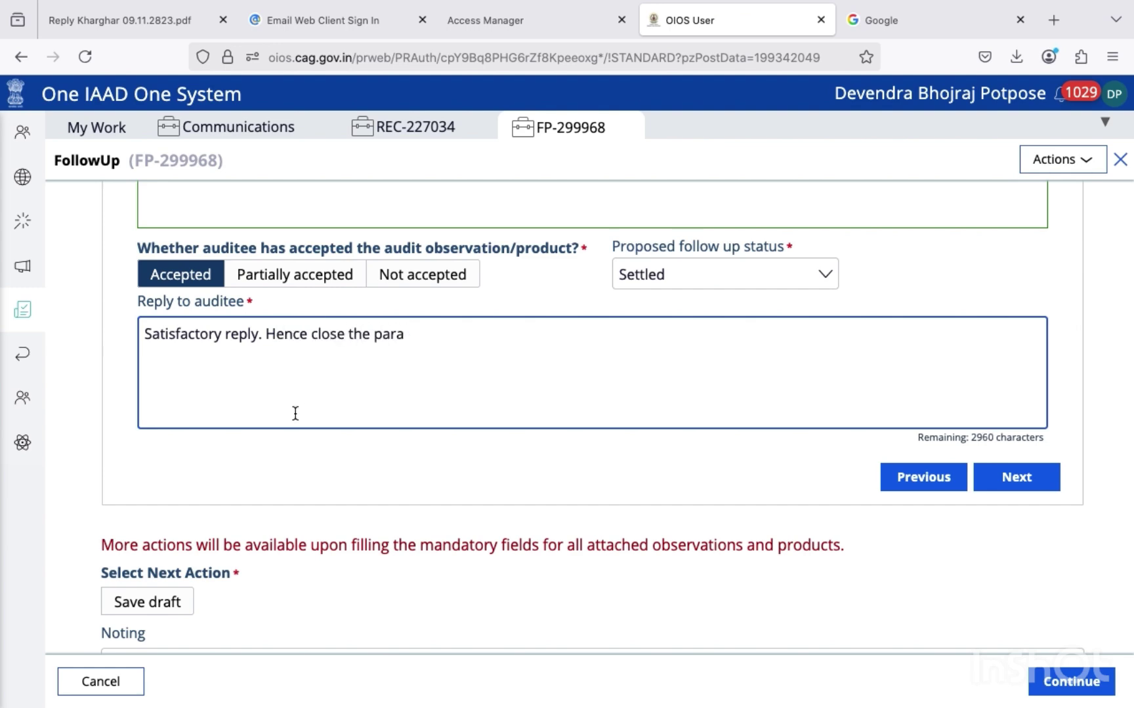
Reword the reply to auditee as "Satisfactory reply. Hence, para may be closed." and copy the whole text for reuse
click(374, 333)
key(BackSpace)
key(BackSpace)
key(BackSpace)
key(BackSpace)
key(BackSpace)
key(BackSpace)
key(BackSpace)
key(BackSpace)
key(BackSpace)
key(BackSpace)
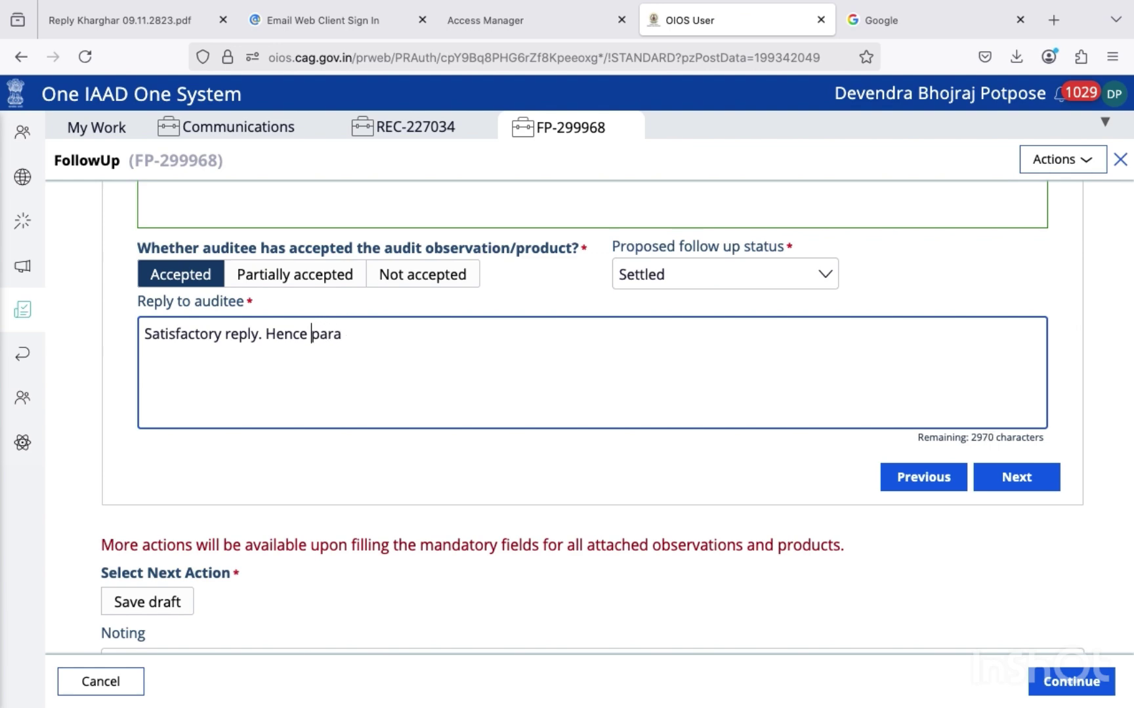
key(BackSpace)
text(, para may be )
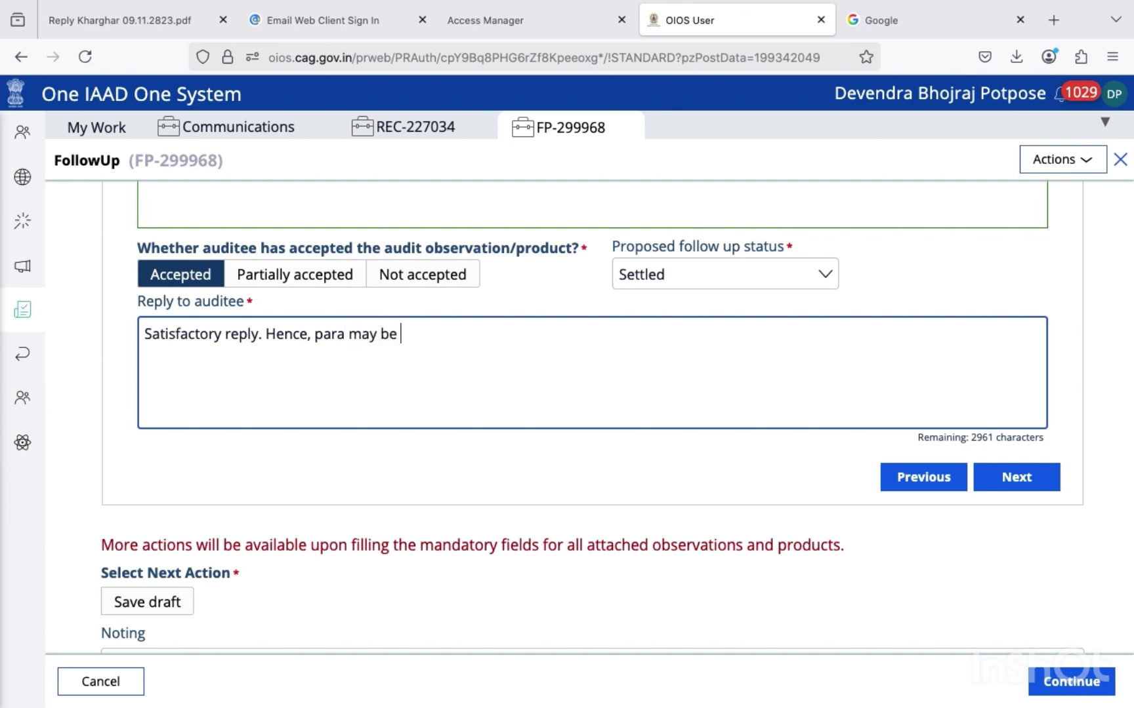
text(closed.)
key(super+a)
key(super+c)
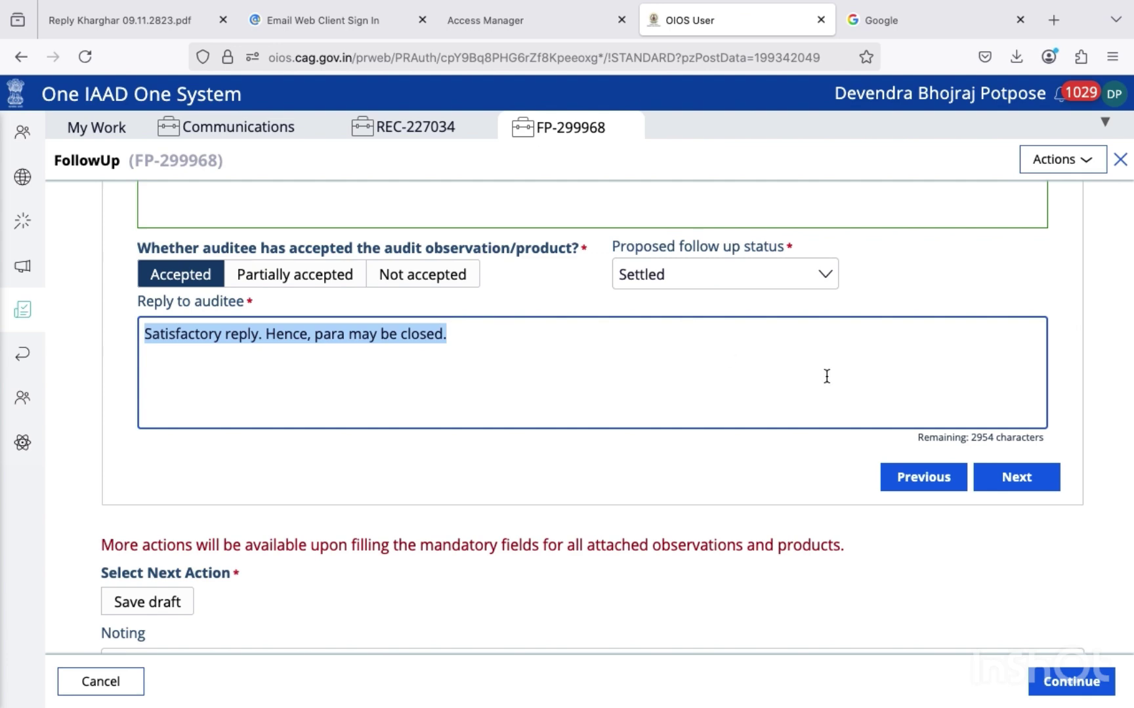
Advance to the next linked observation and bring up its basic details and empty proposal
click(1018, 481)
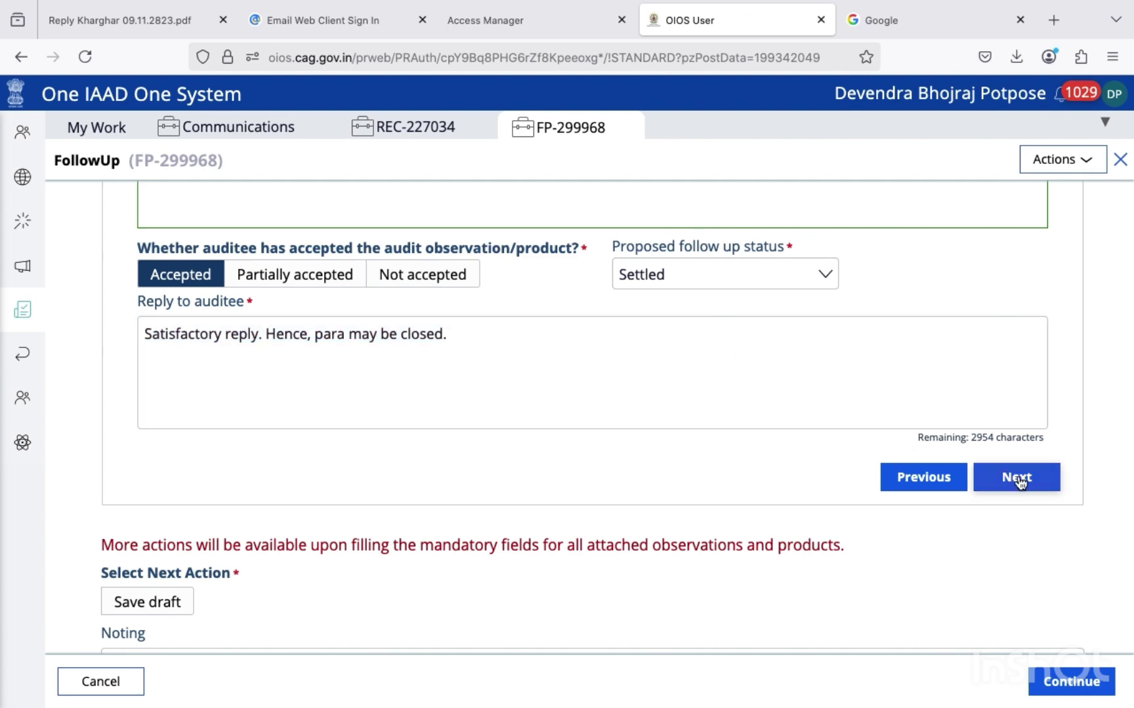
scroll(1019, 479, down, 3)
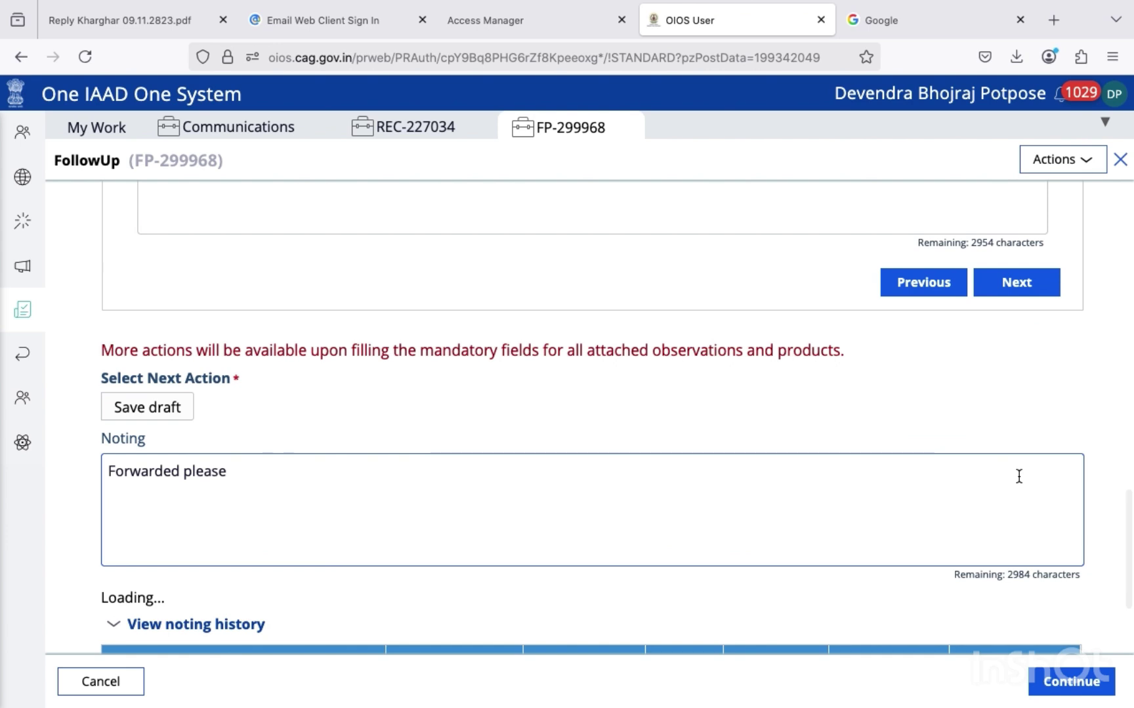
scroll(1019, 476, up, 10)
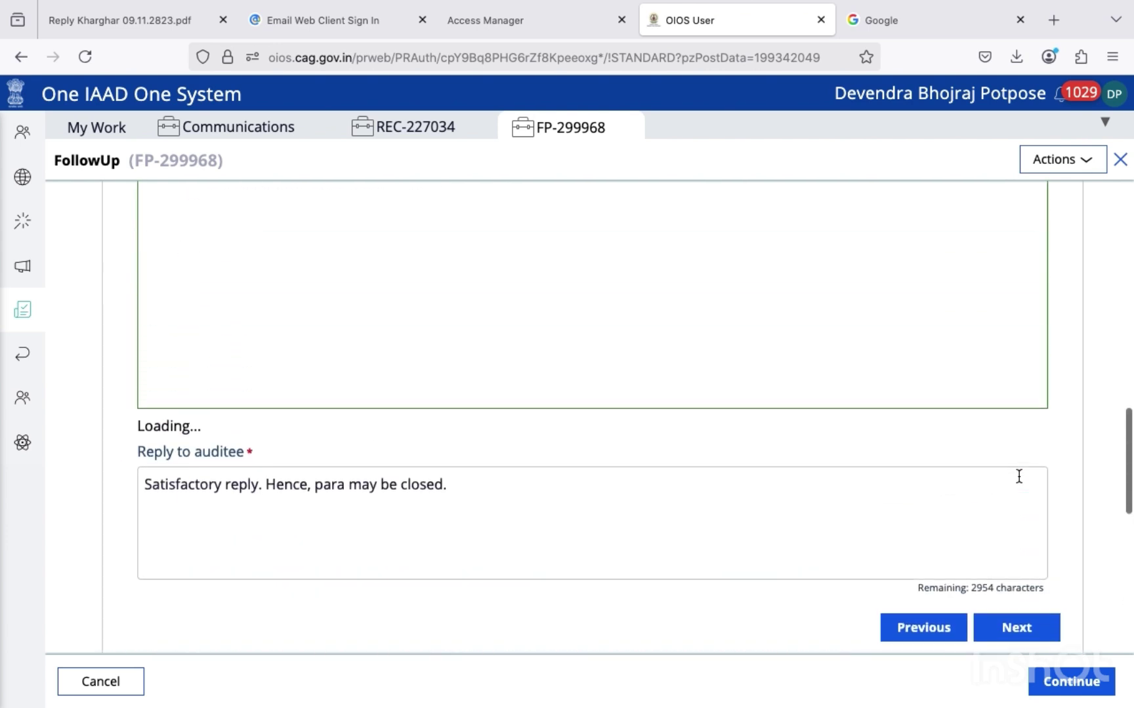
scroll(1017, 481, up, 3)
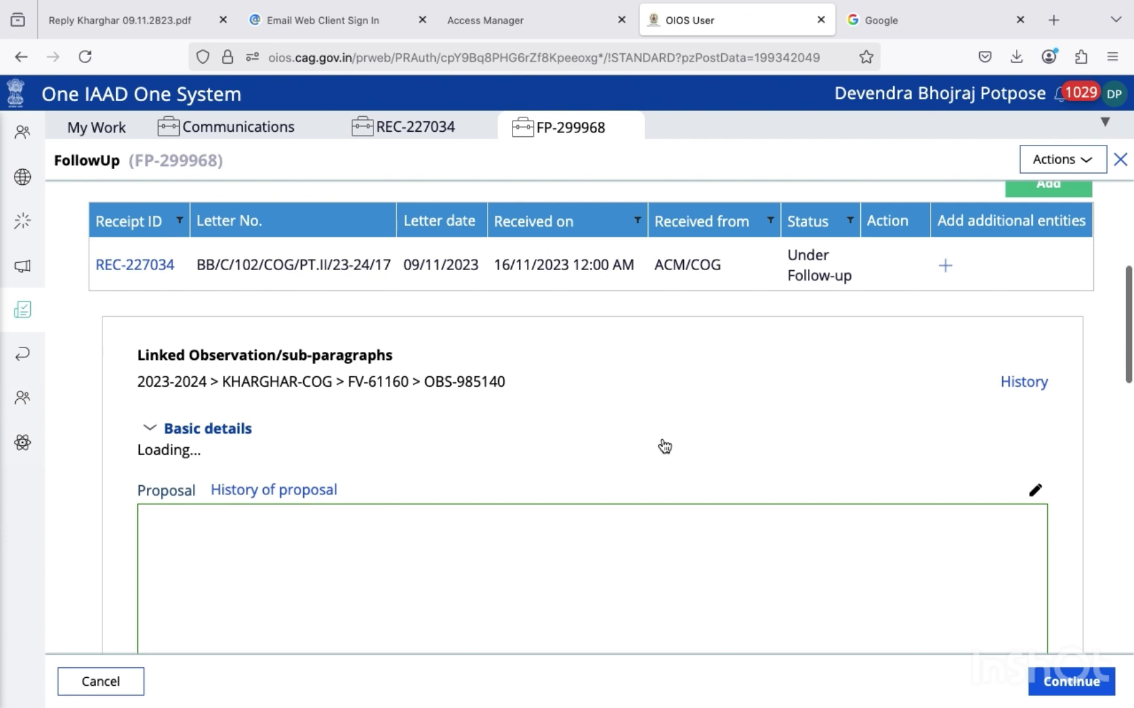
scroll(664, 446, down, 2)
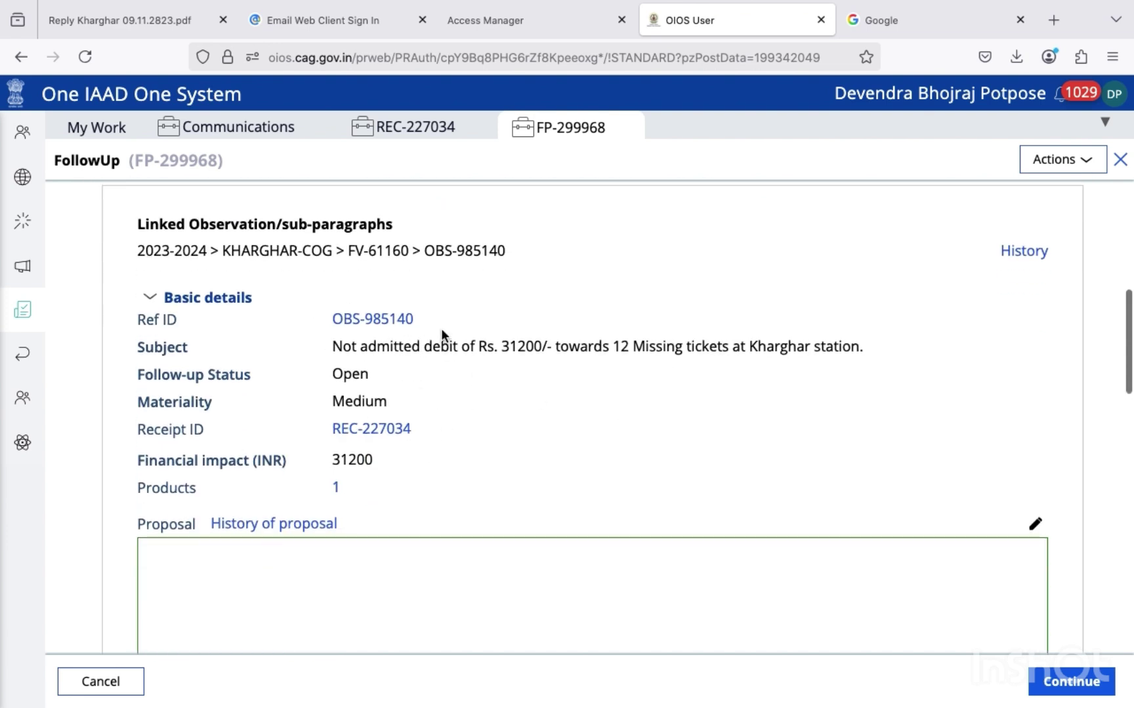
Enter "Amount recovered." as the proposal for observation OBS-985140 and submit it
scroll(612, 415, down, 4)
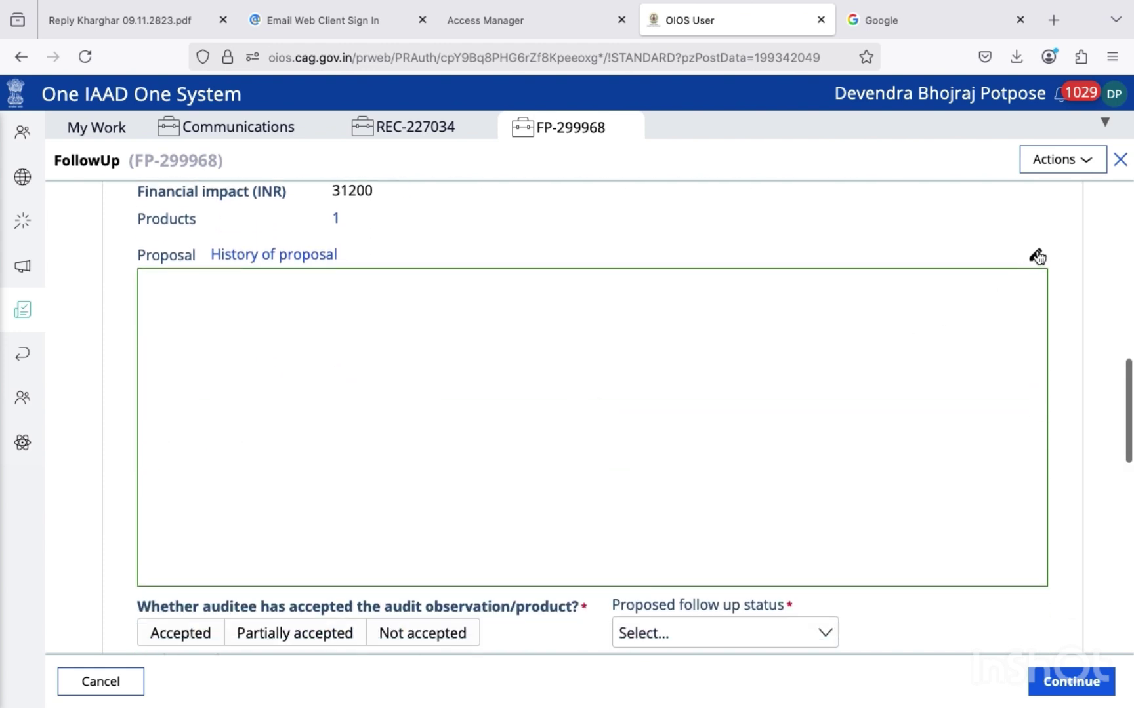
click(1035, 255)
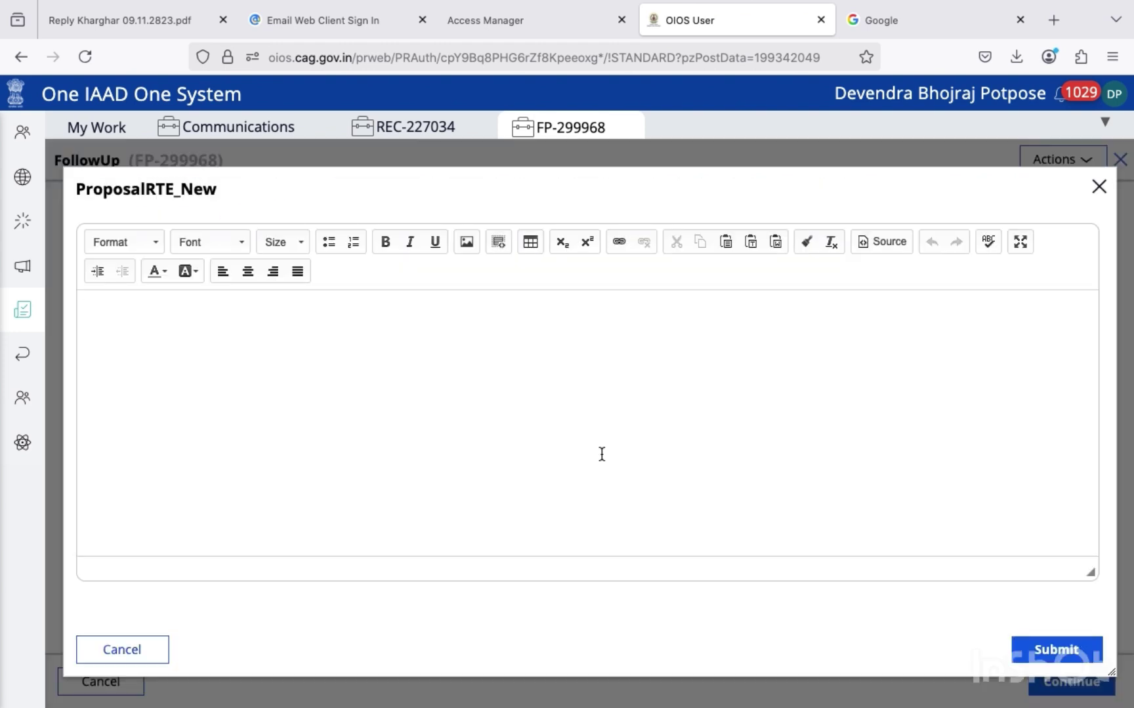
text(Amount recovered.)
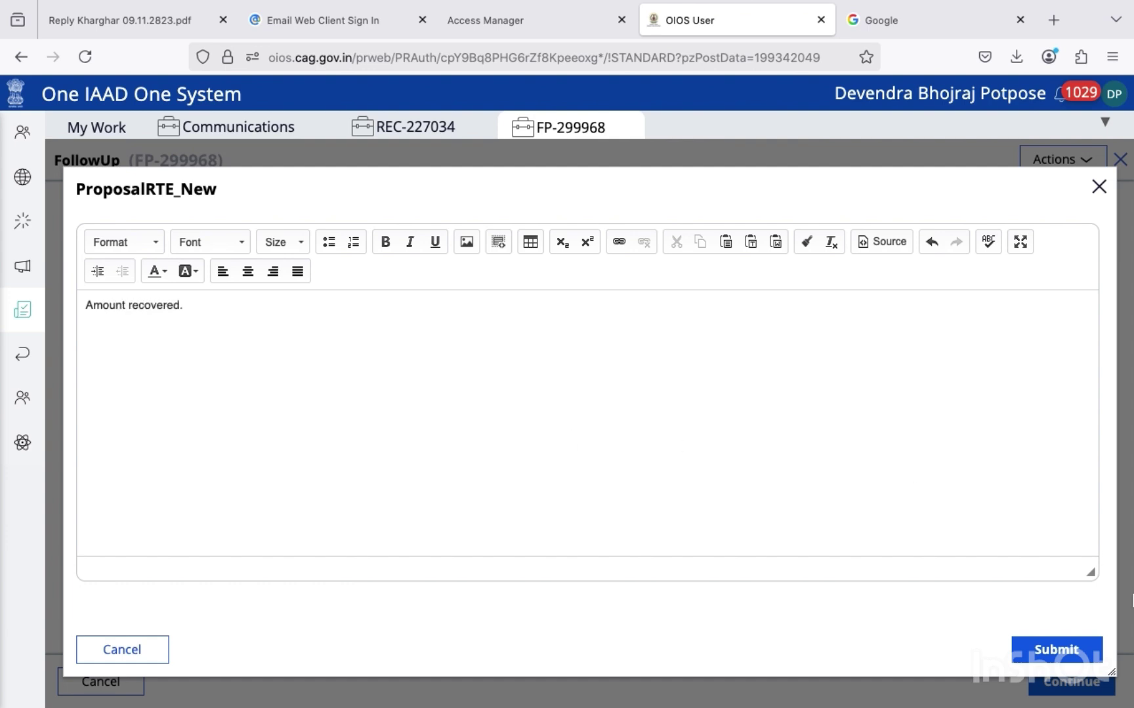
click(1057, 651)
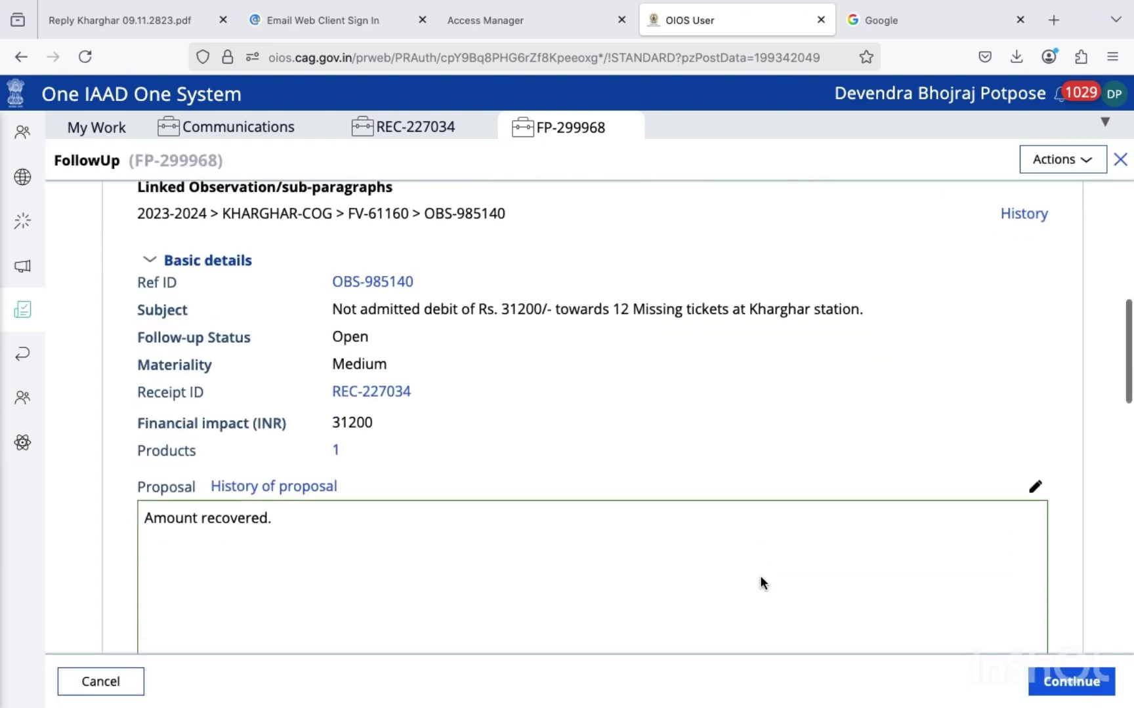
Mark observation OBS-985140 as Accepted by the auditee and set its proposed follow up status to Settled
scroll(760, 576, down, 5)
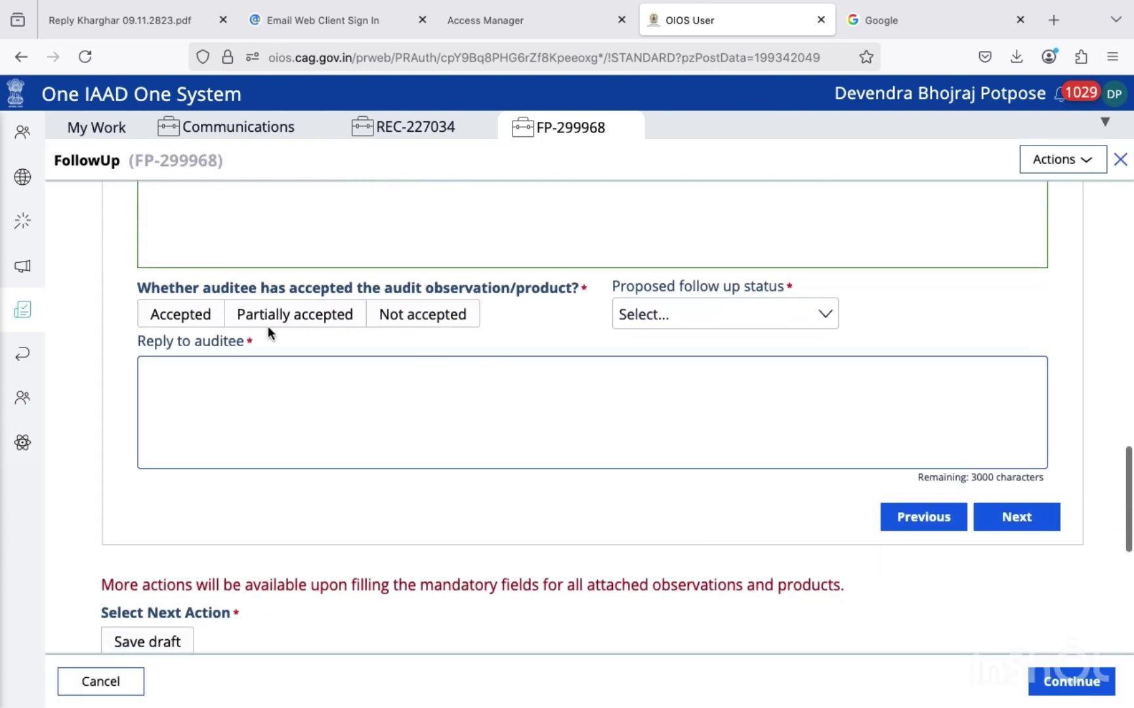
click(205, 318)
click(689, 313)
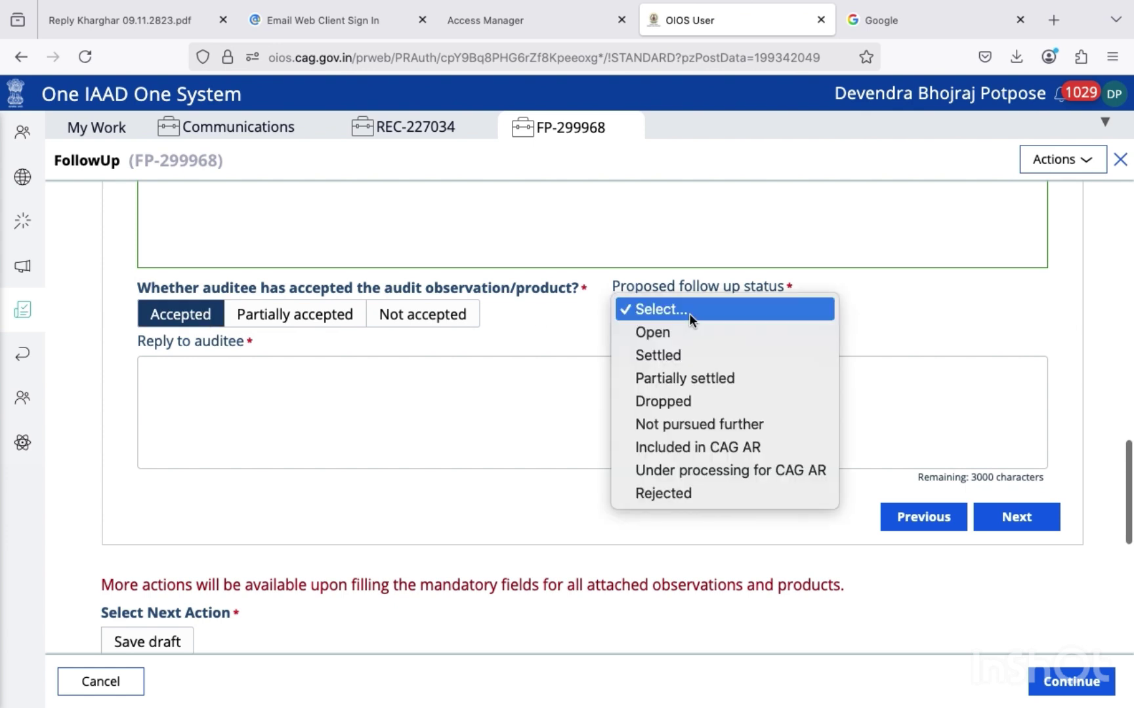
click(676, 357)
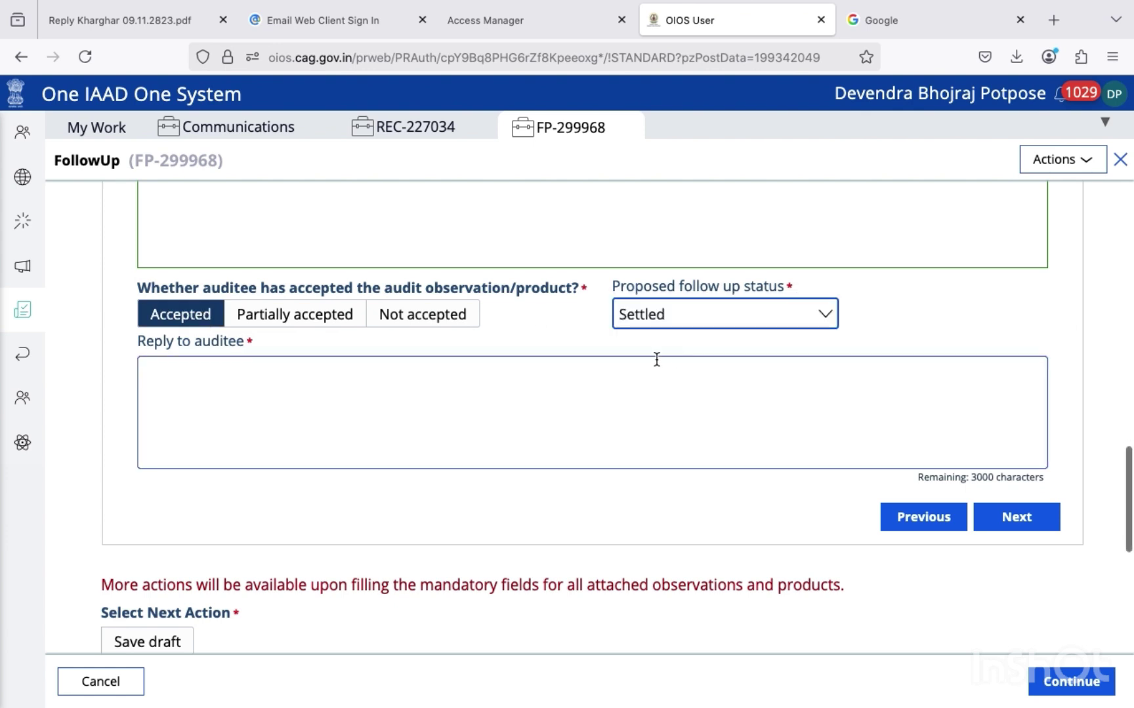
Reuse the copied "Satisfactory reply. Hence, para may be closed." as the reply to auditee for OBS-985140 and advance to the next linked observation
click(369, 391)
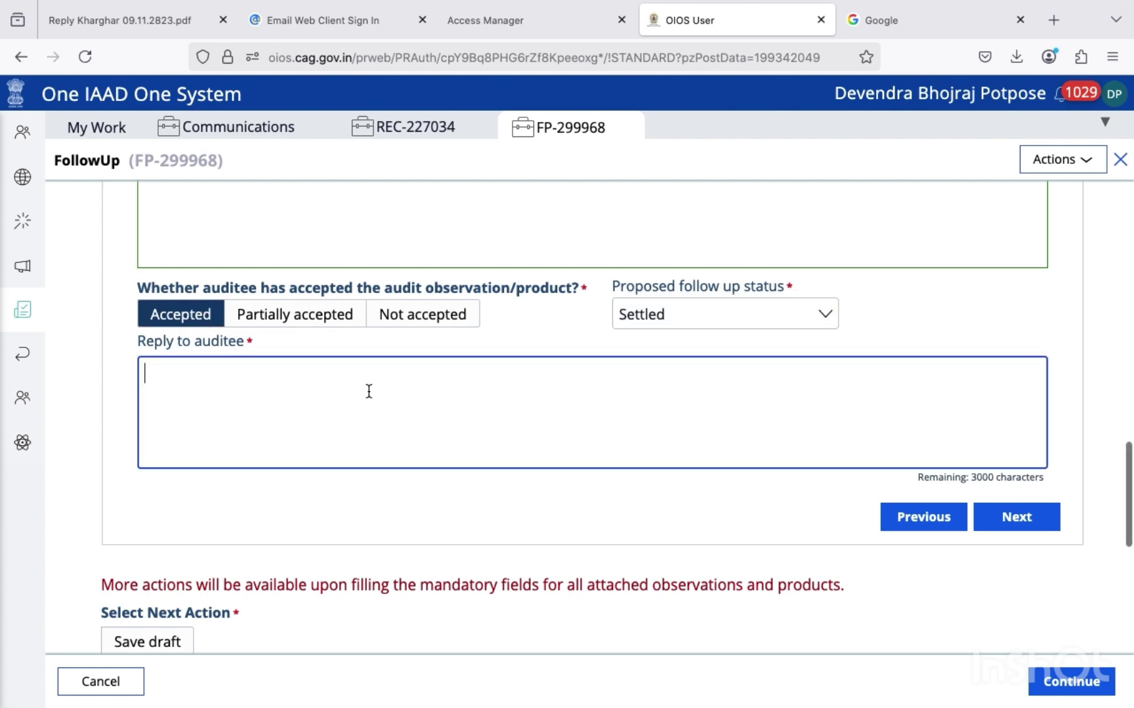
key(super+v)
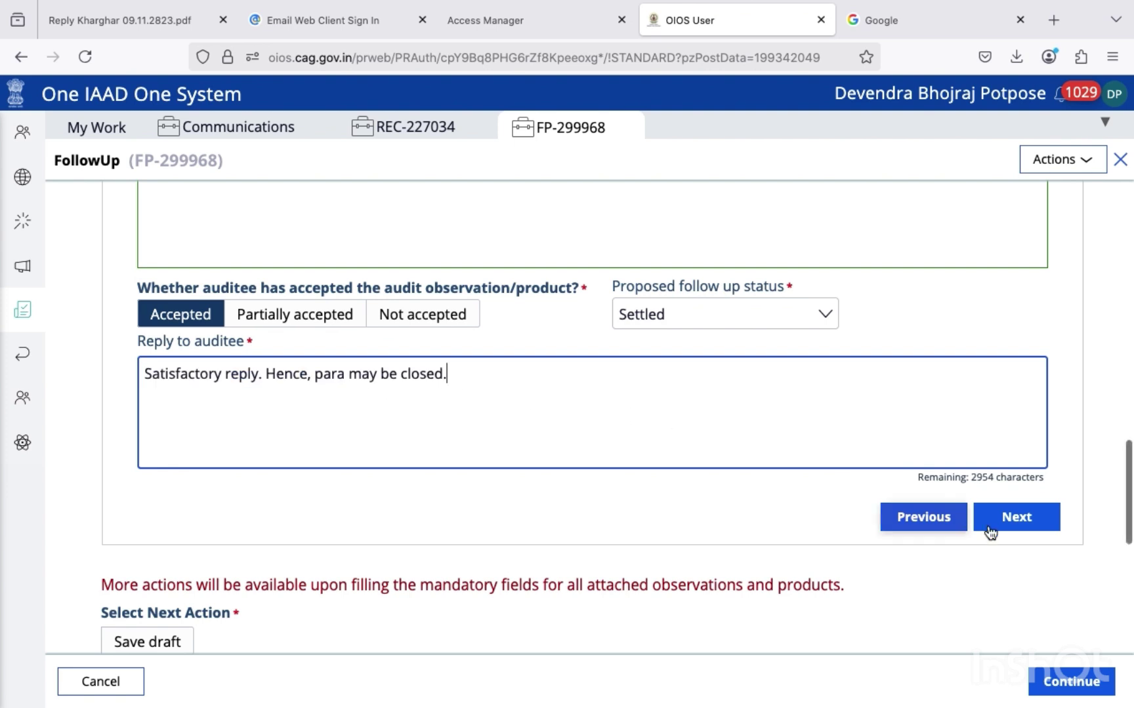
click(1024, 522)
Enter "Reply received and found satisfactory." as the proposal for observation OBS-984760 and submit it
scroll(1028, 525, down, 3)
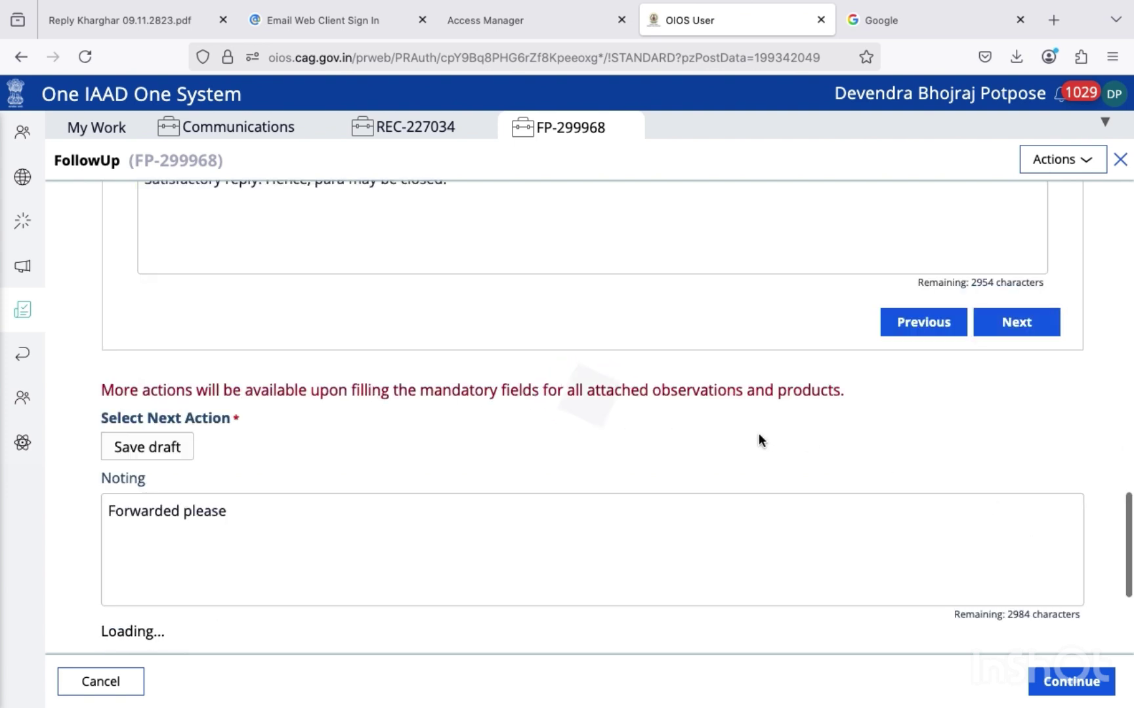
scroll(759, 440, down, 4)
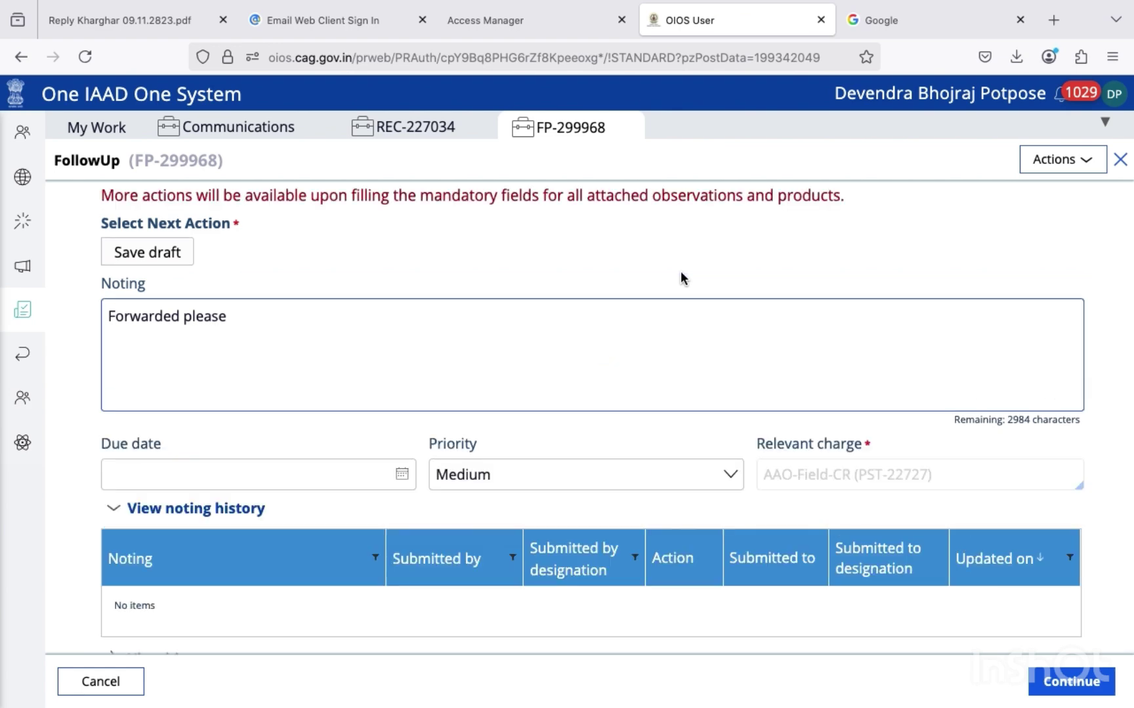
scroll(681, 271, down, 15)
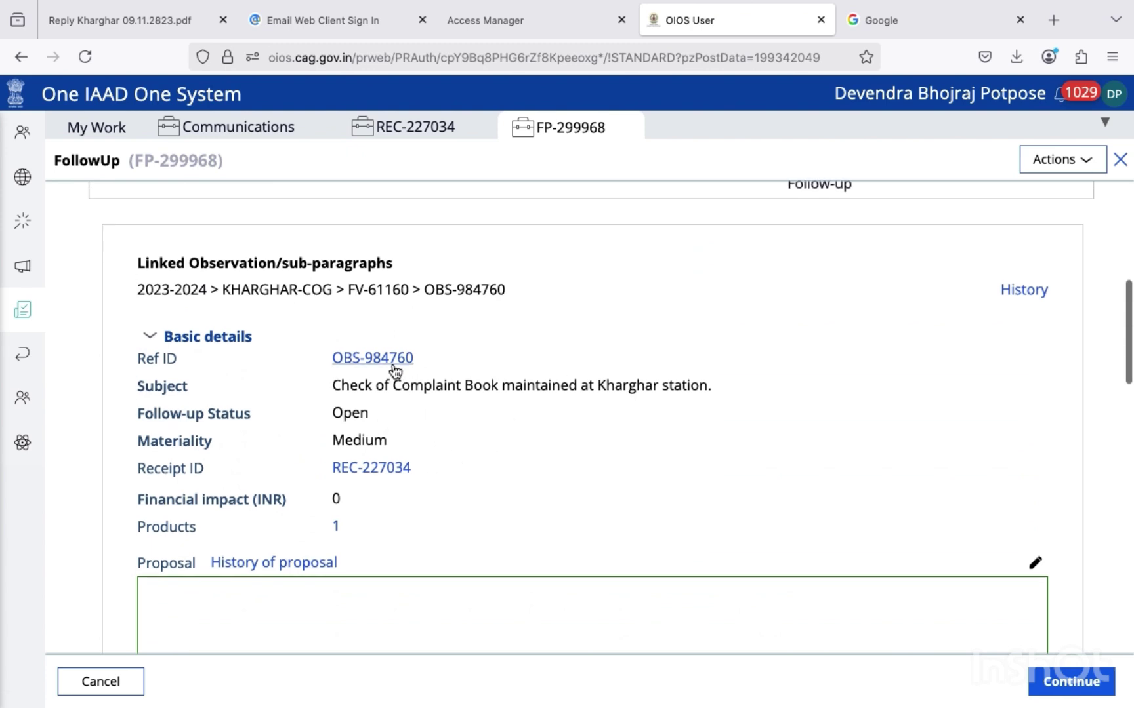
scroll(559, 443, down, 5)
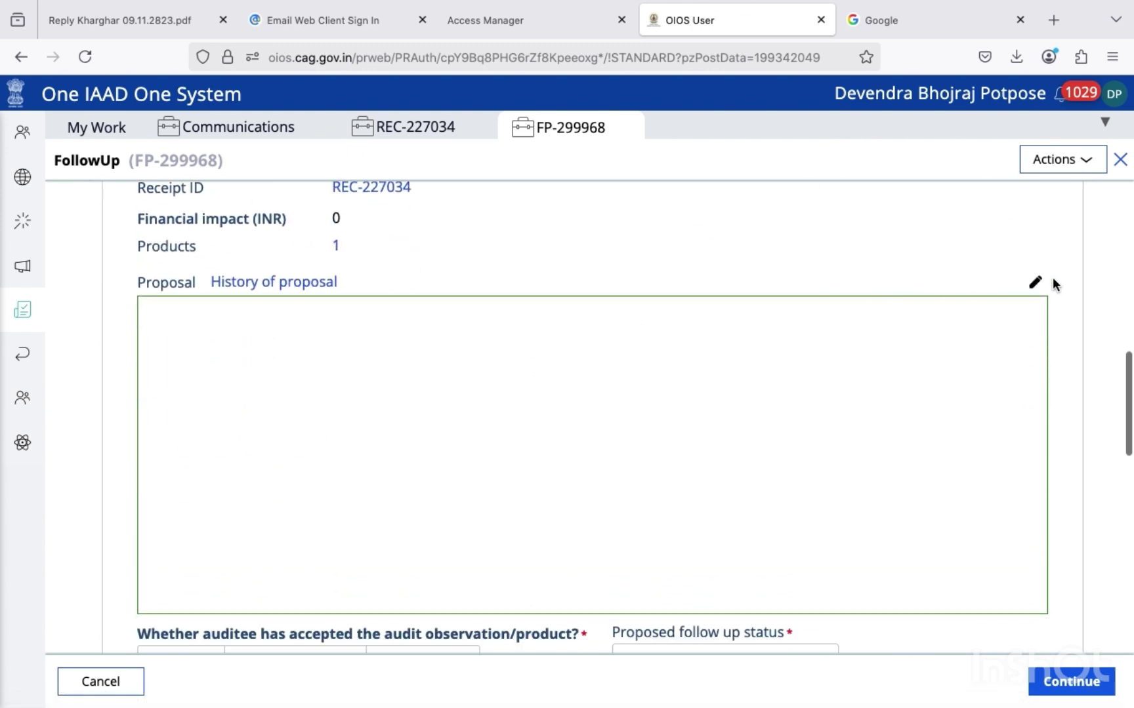
click(1035, 283)
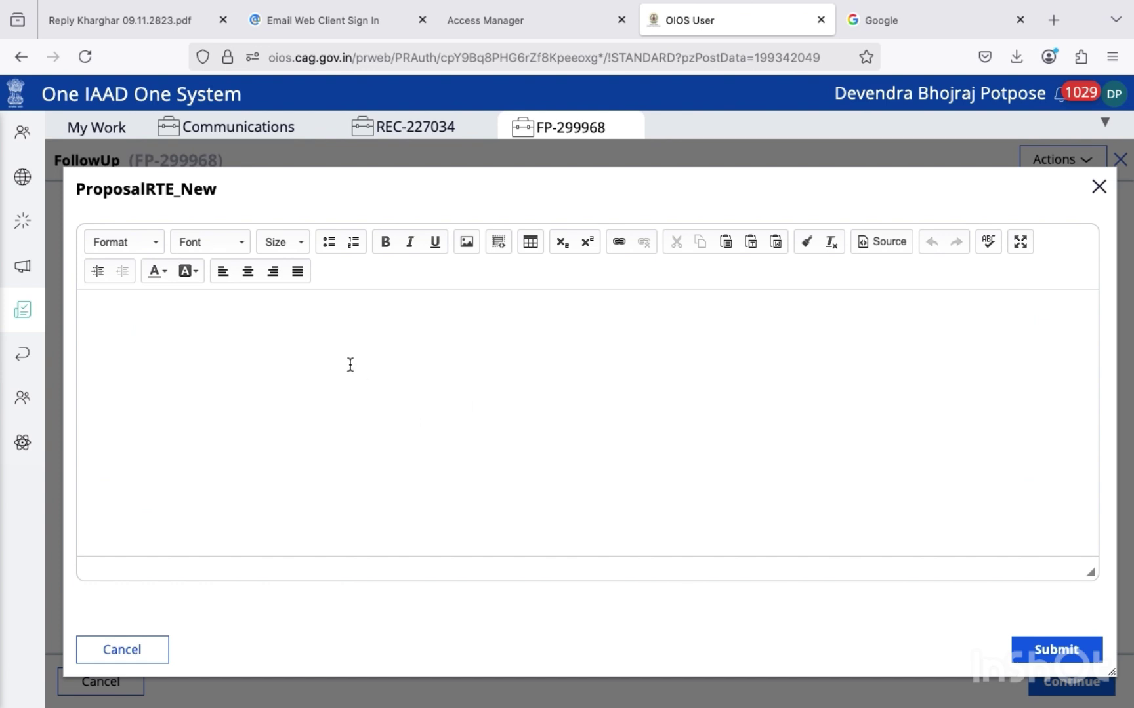
text(Re)
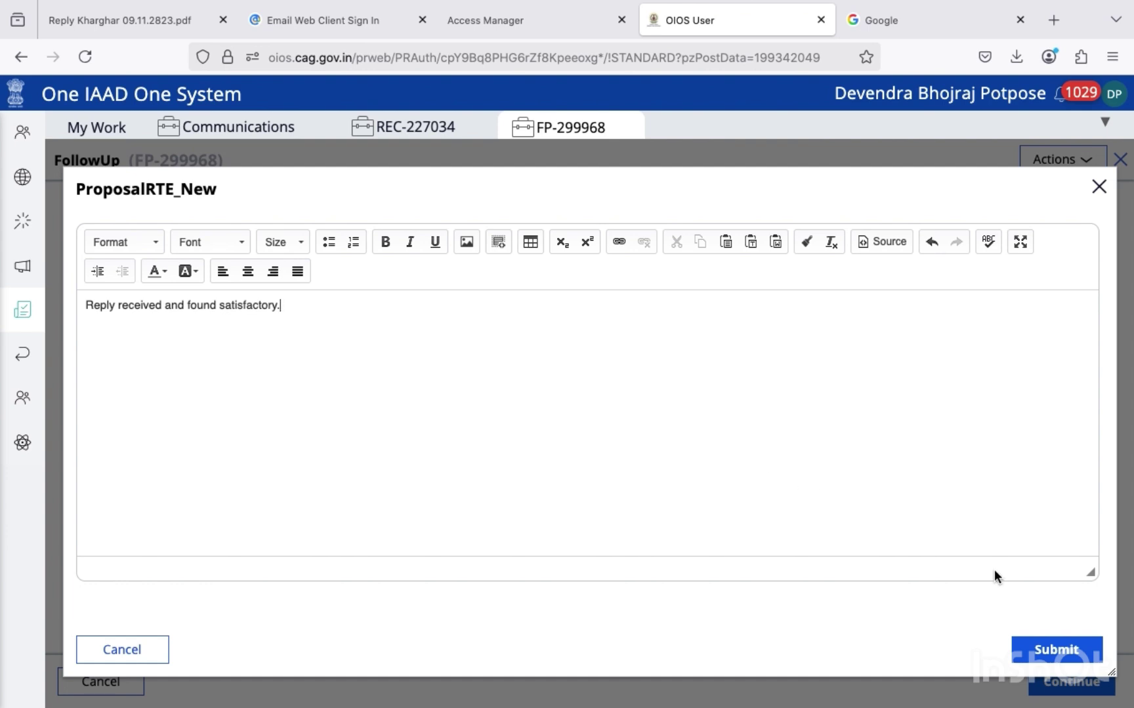
click(1045, 648)
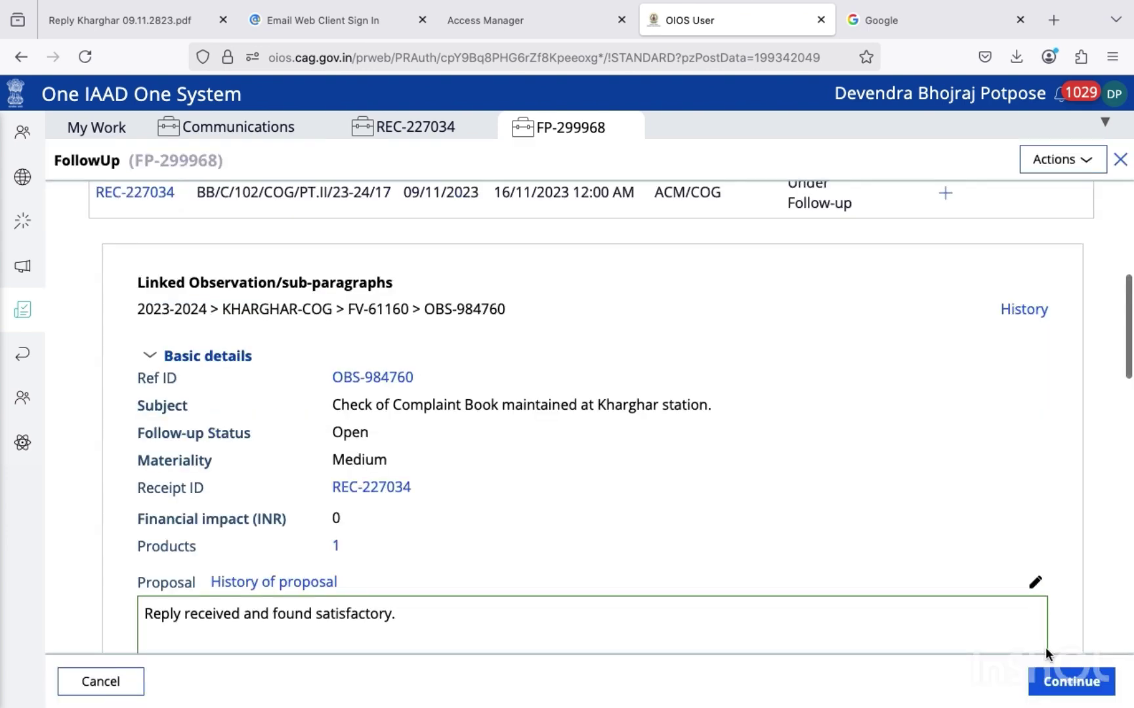
Mark observation OBS-984760 as Accepted by the auditee and set its proposed follow up status to Settled
scroll(953, 525, down, 10)
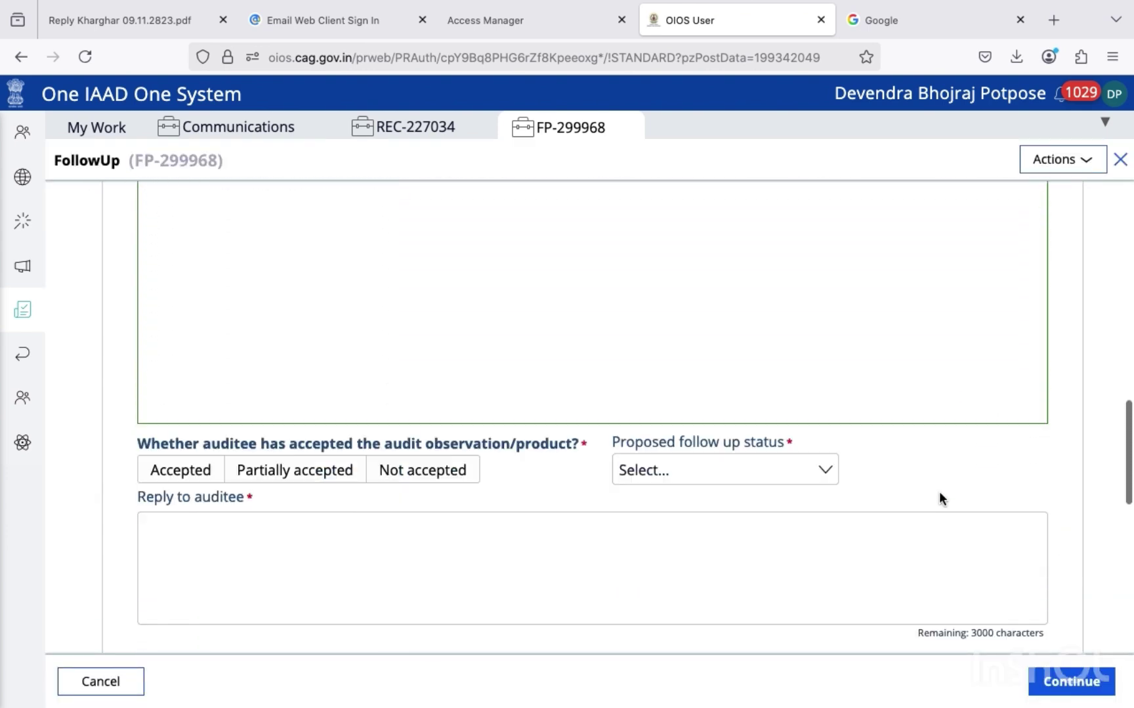
click(187, 303)
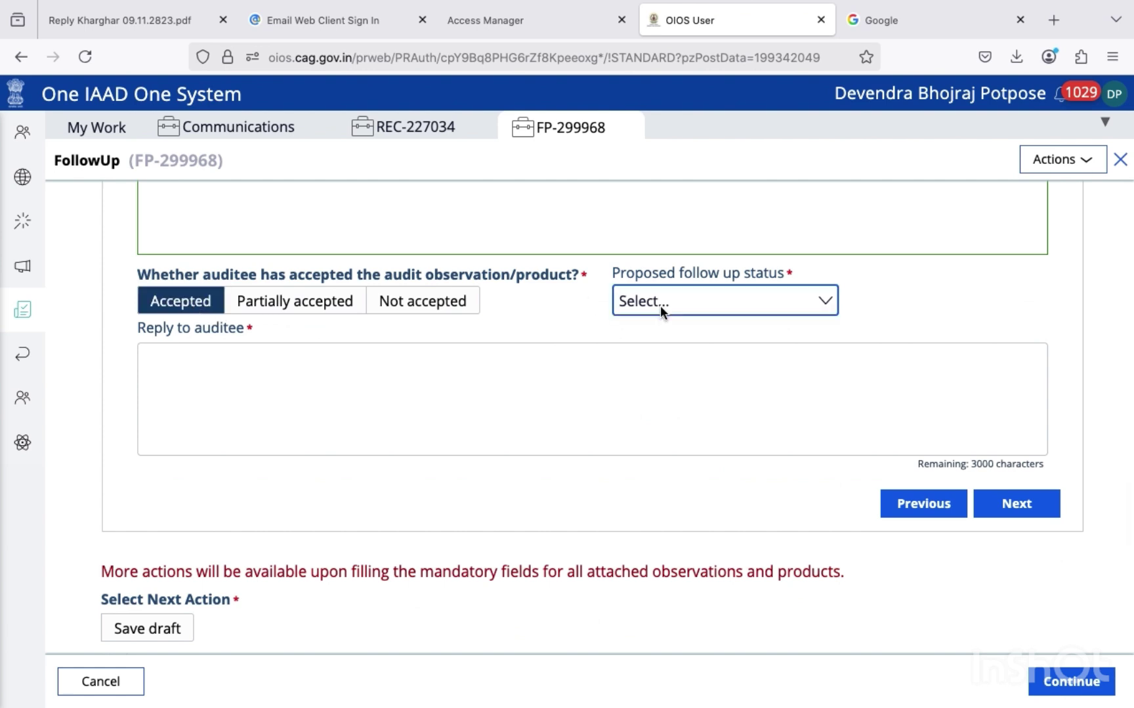
click(684, 304)
click(688, 344)
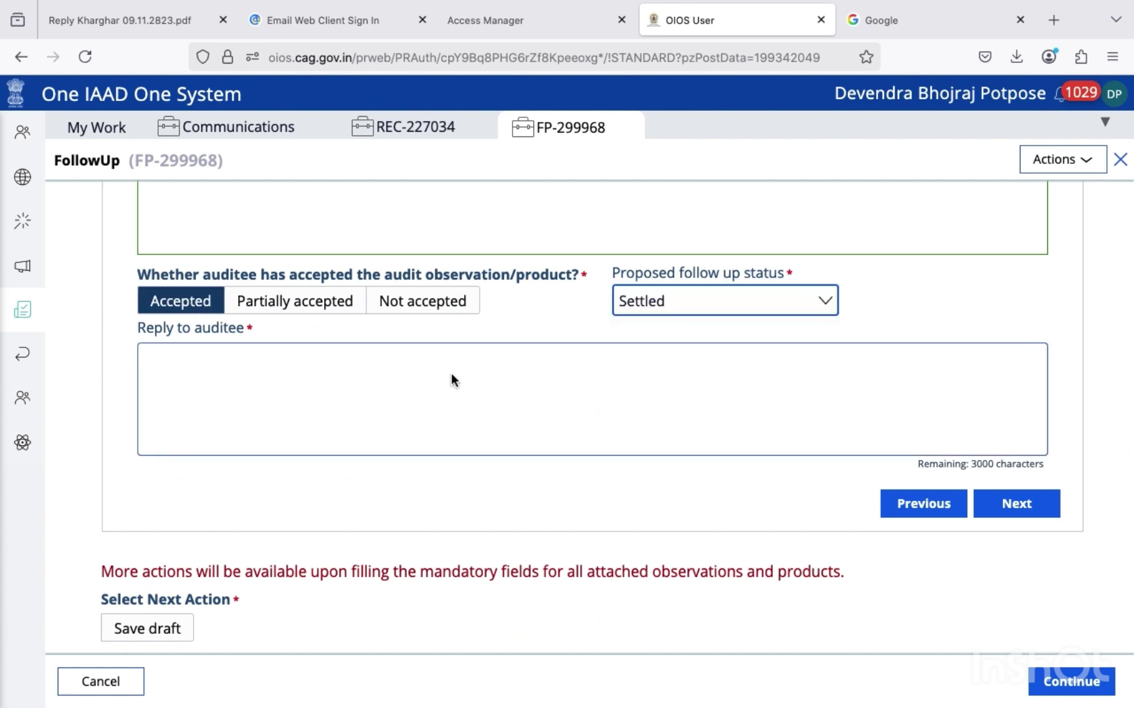
Fill in "Satisfactory reply. Hence, para may be closed." as the reply to auditee for OBS-984760 and advance to the next linked observation
click(407, 394)
text(Satisfactory reply. Hence, para may be closed.)
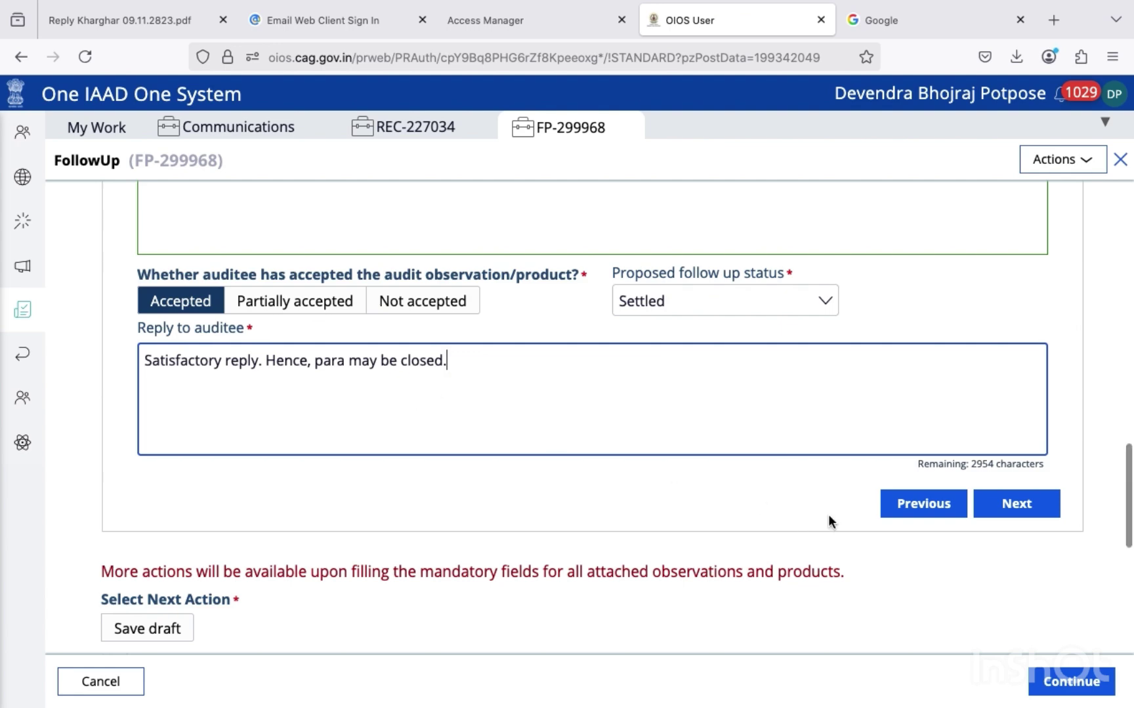
click(1016, 504)
Enter "Satisfactory reply. Hence, para may be closed." as both the proposal and the reply to auditee for observation OBS-974198
scroll(1024, 503, down, 3)
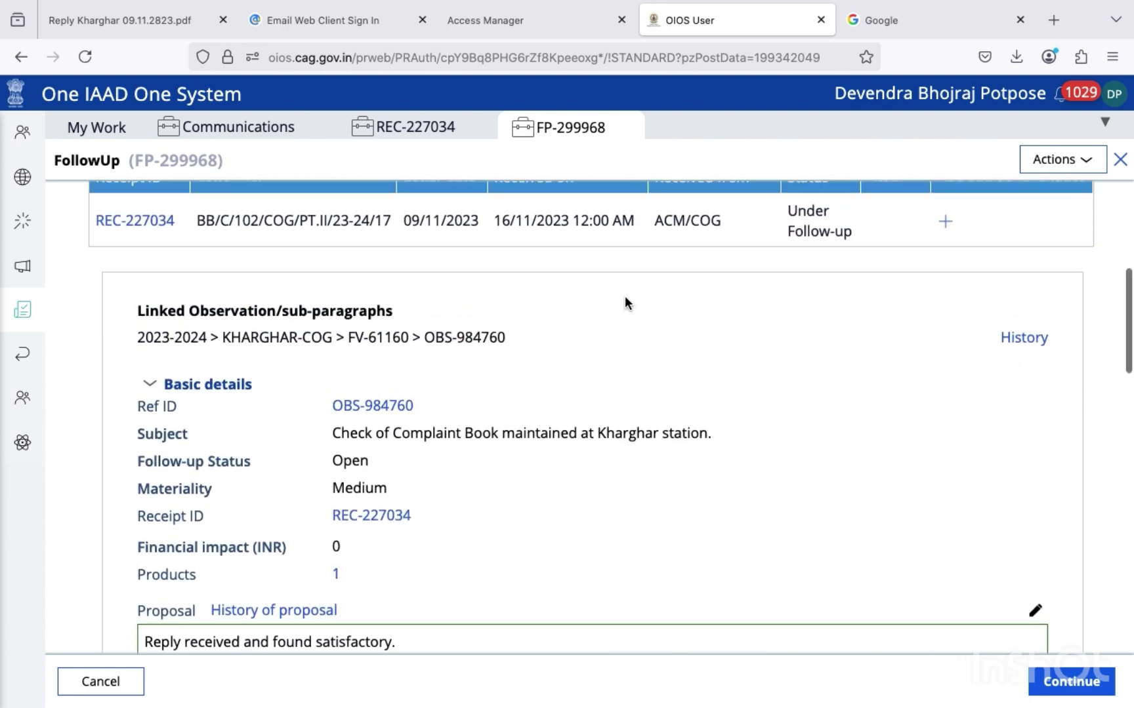
scroll(656, 302, down, 3)
scroll(683, 316, down, 3)
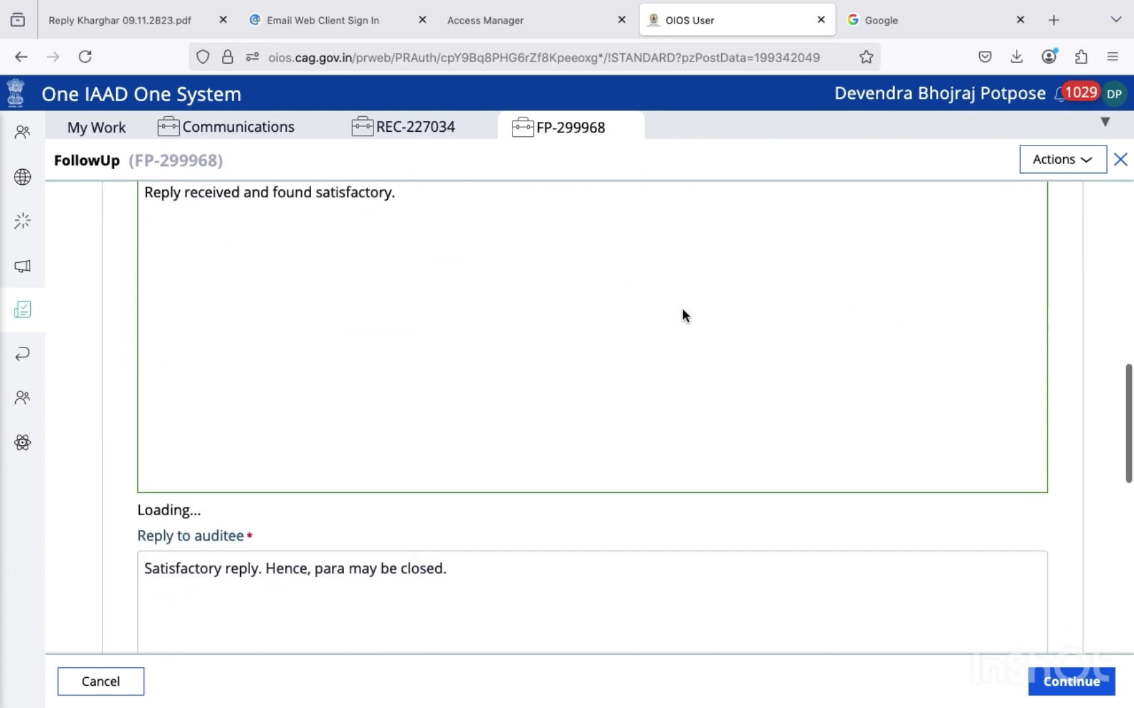
scroll(683, 316, up, 10)
scroll(683, 316, down, 5)
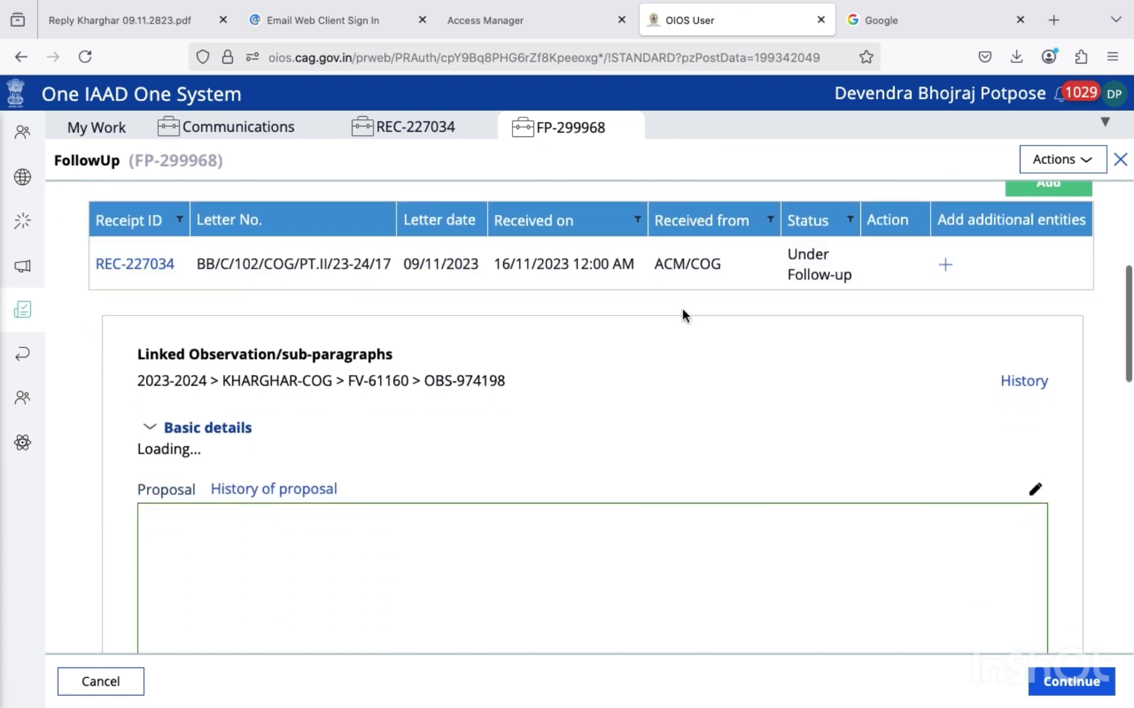
scroll(685, 317, down, 2)
scroll(685, 318, up, 4)
scroll(683, 316, up, 2)
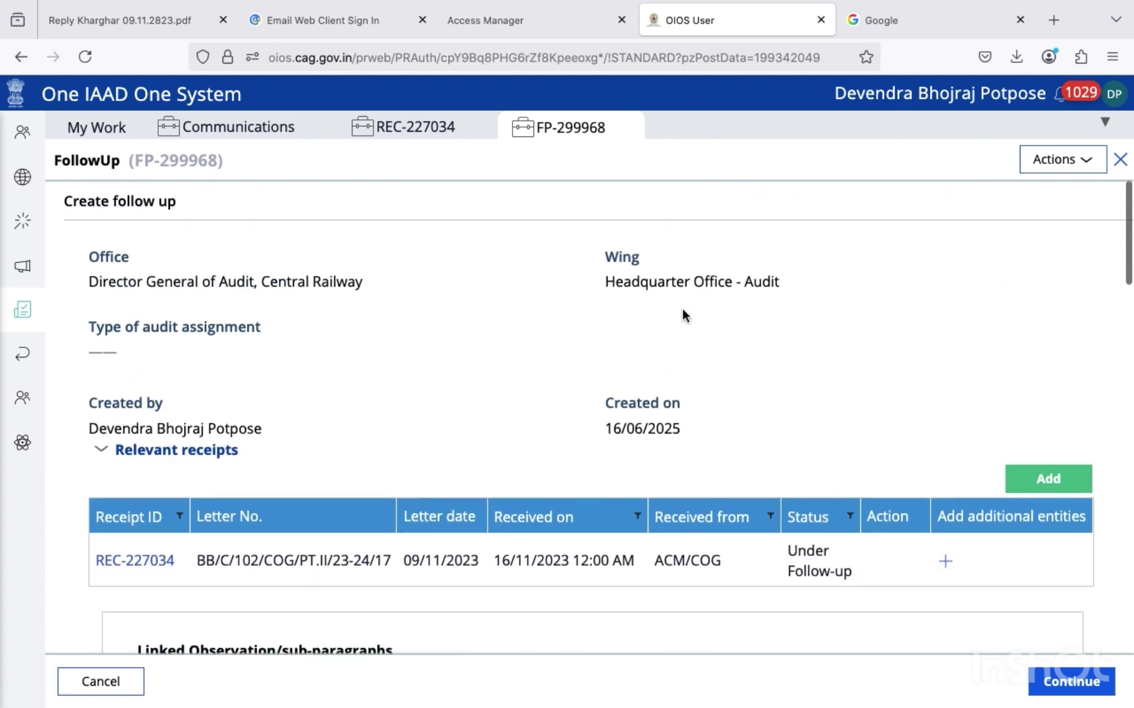
scroll(683, 316, down, 6)
scroll(683, 311, down, 3)
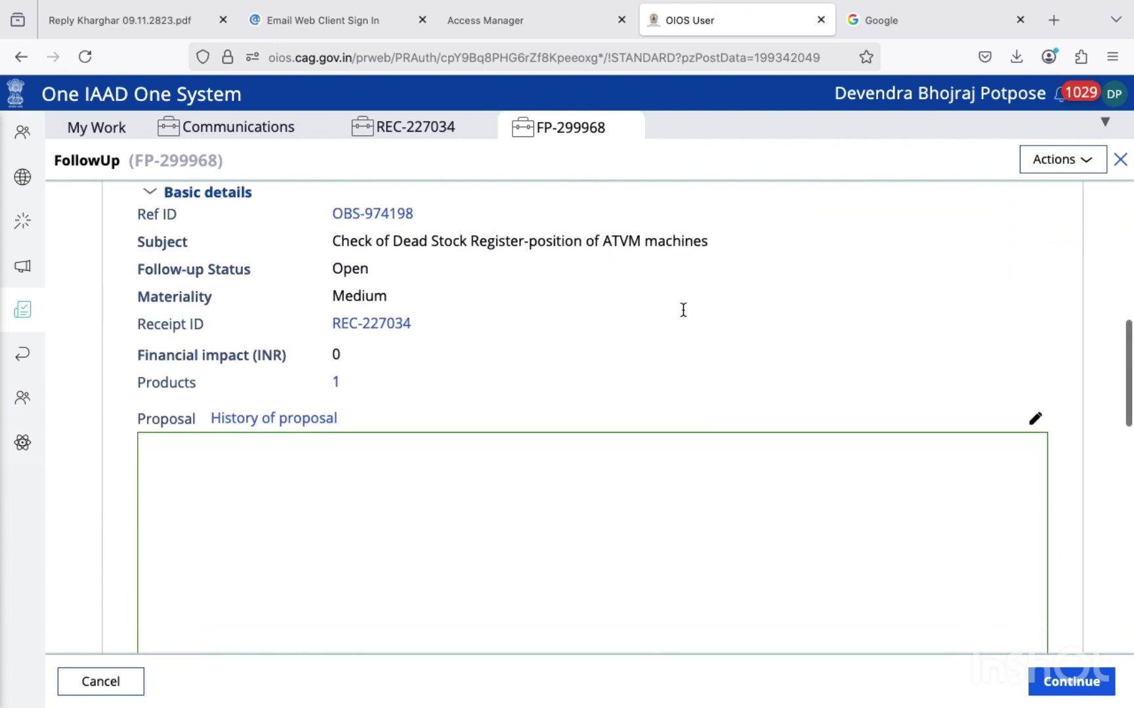
click(1034, 300)
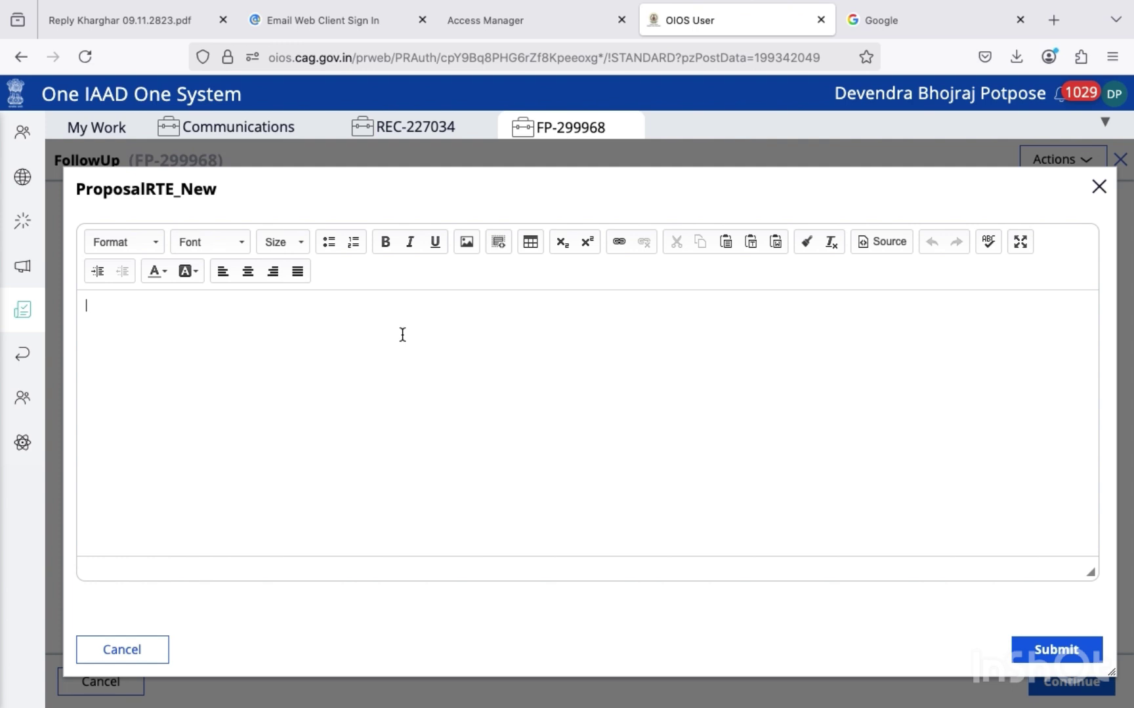
text(Satisfactory reply. Hence, para may be closed.)
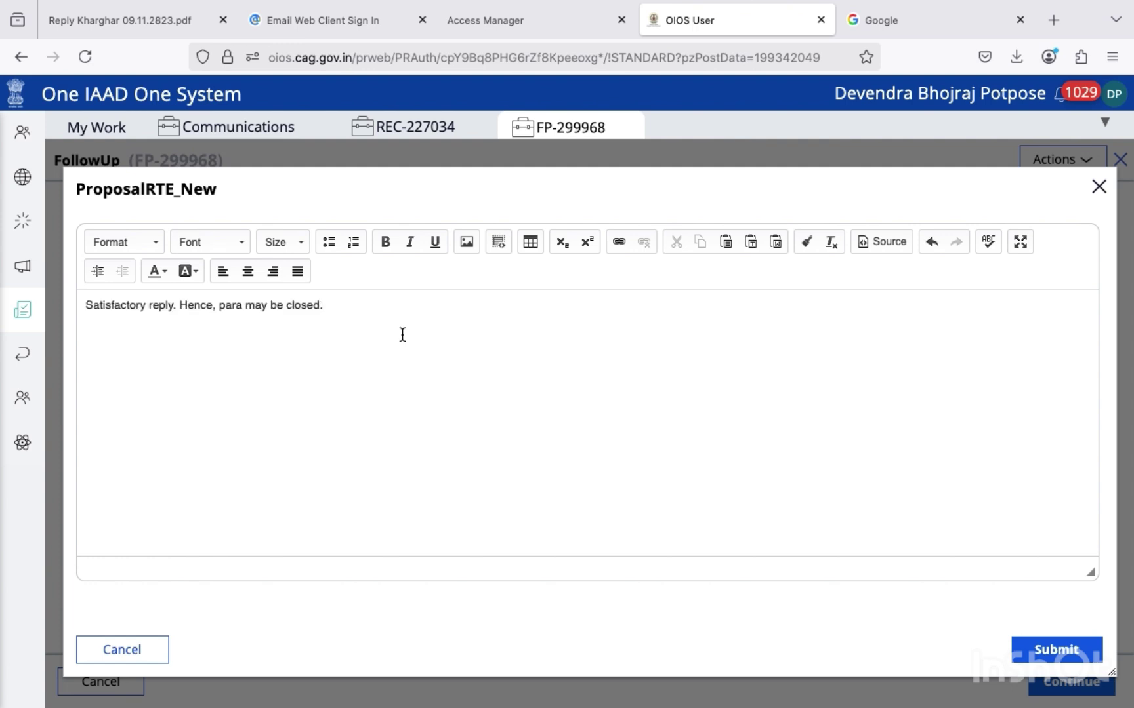
click(1056, 653)
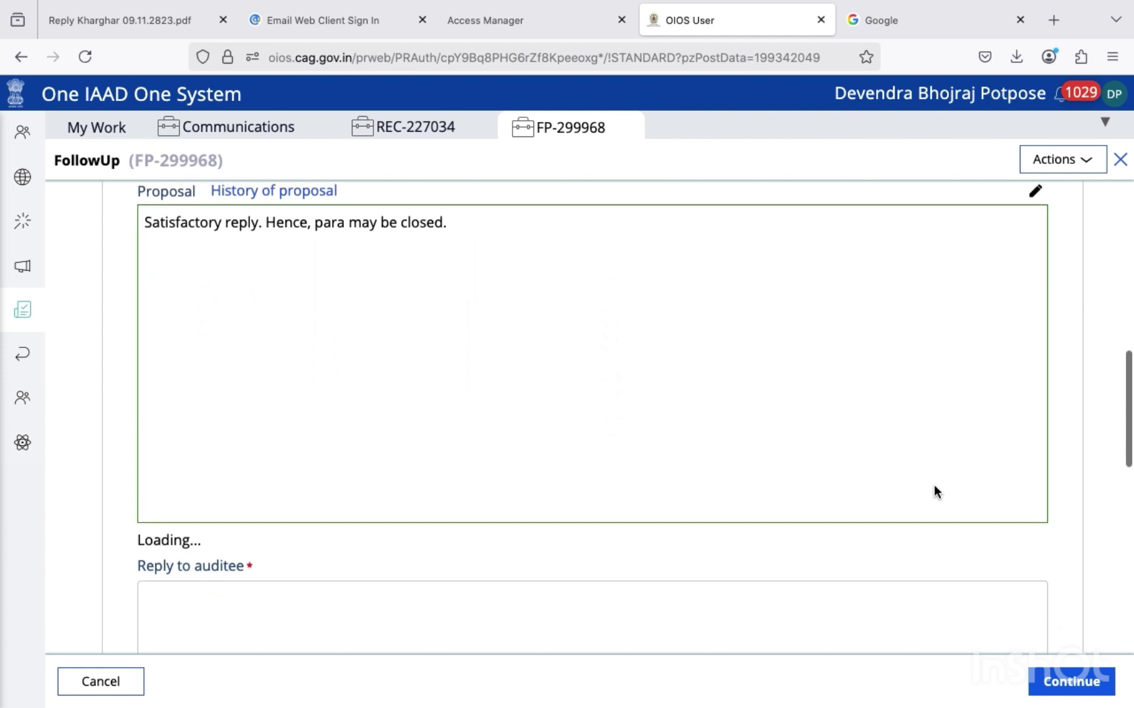
scroll(934, 492, down, 4)
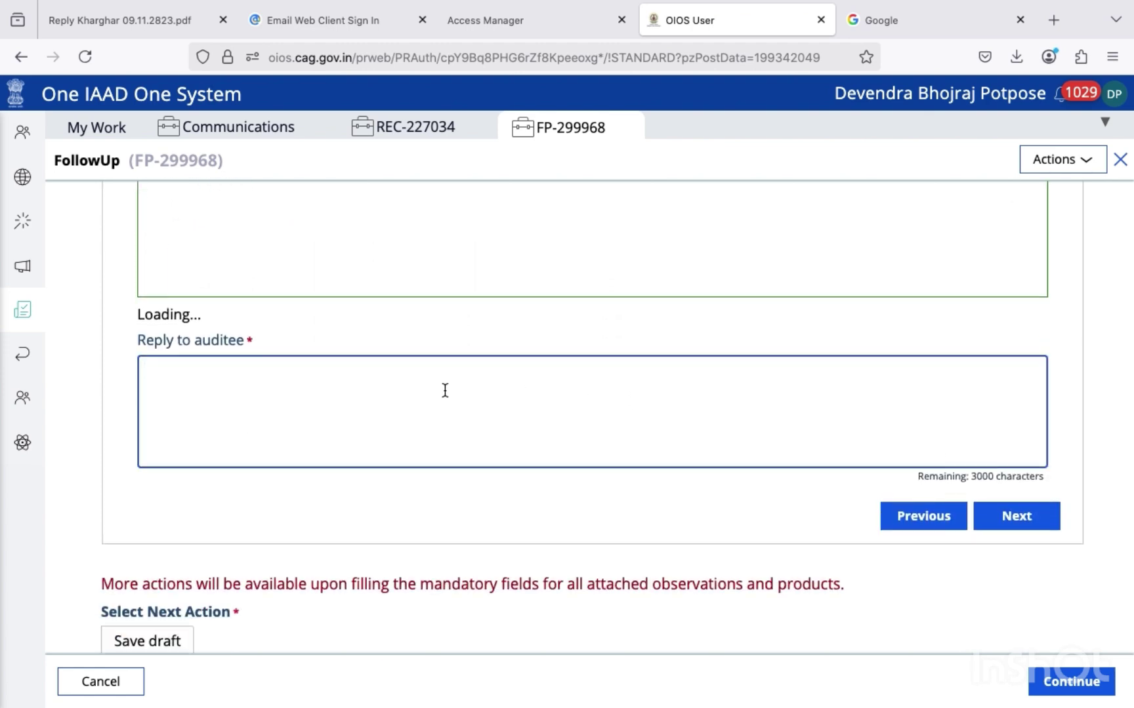
text(Satisfactory reply. Hence, para may be closed.)
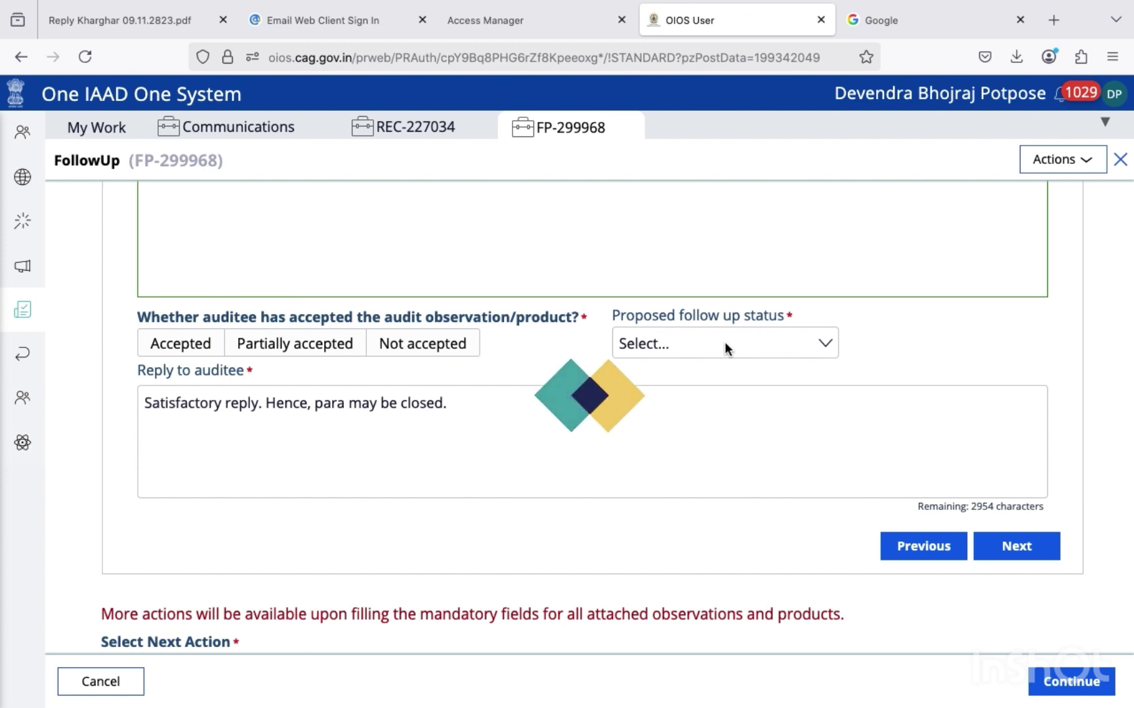
Mark observation OBS-974198 as Accepted by the auditee and set its proposed follow up status to Settled
click(187, 343)
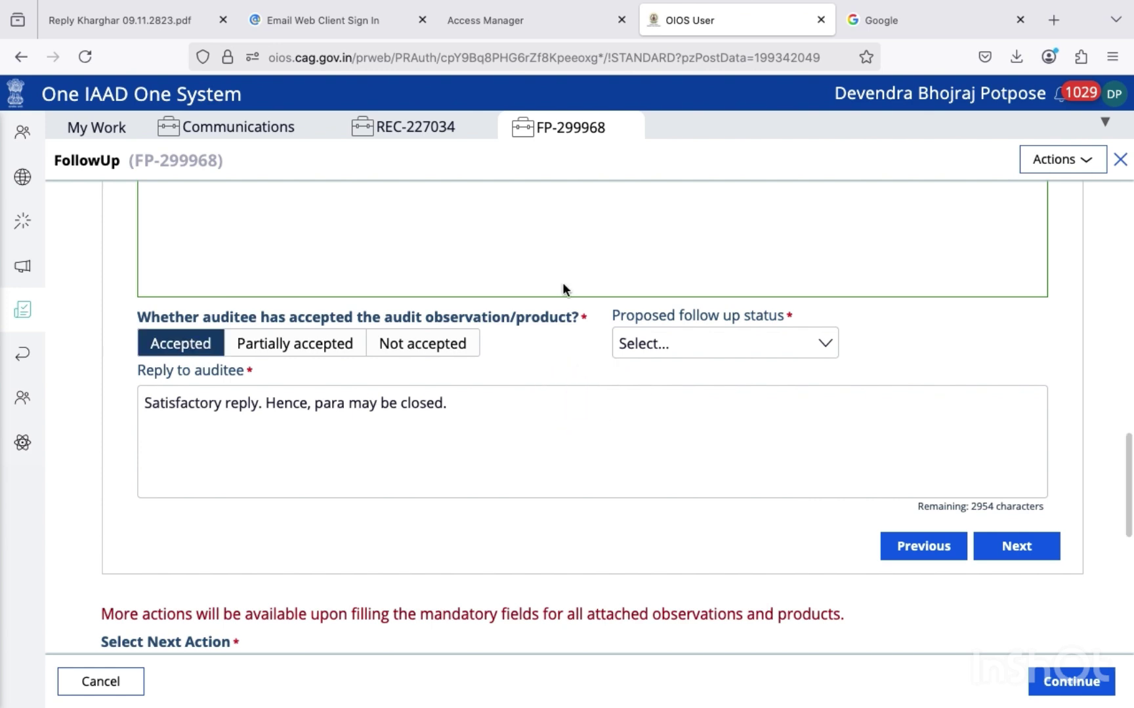
click(710, 339)
click(701, 385)
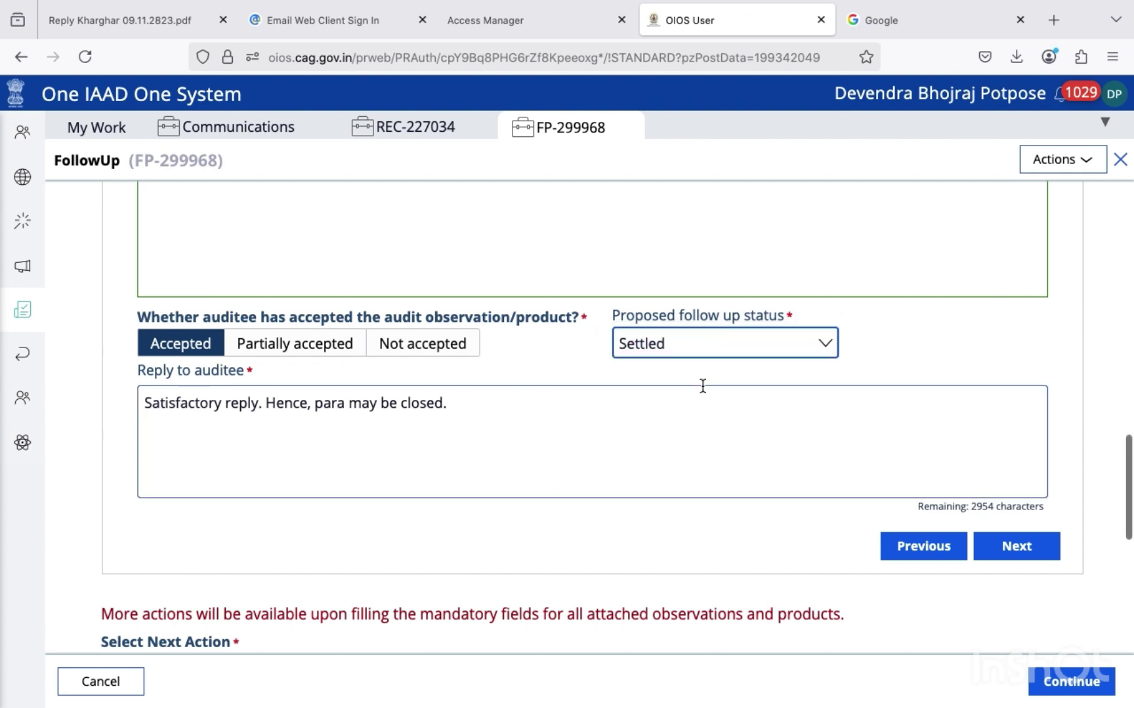
Advance from observation OBS-974198 to the linked observation that follows it
click(1018, 549)
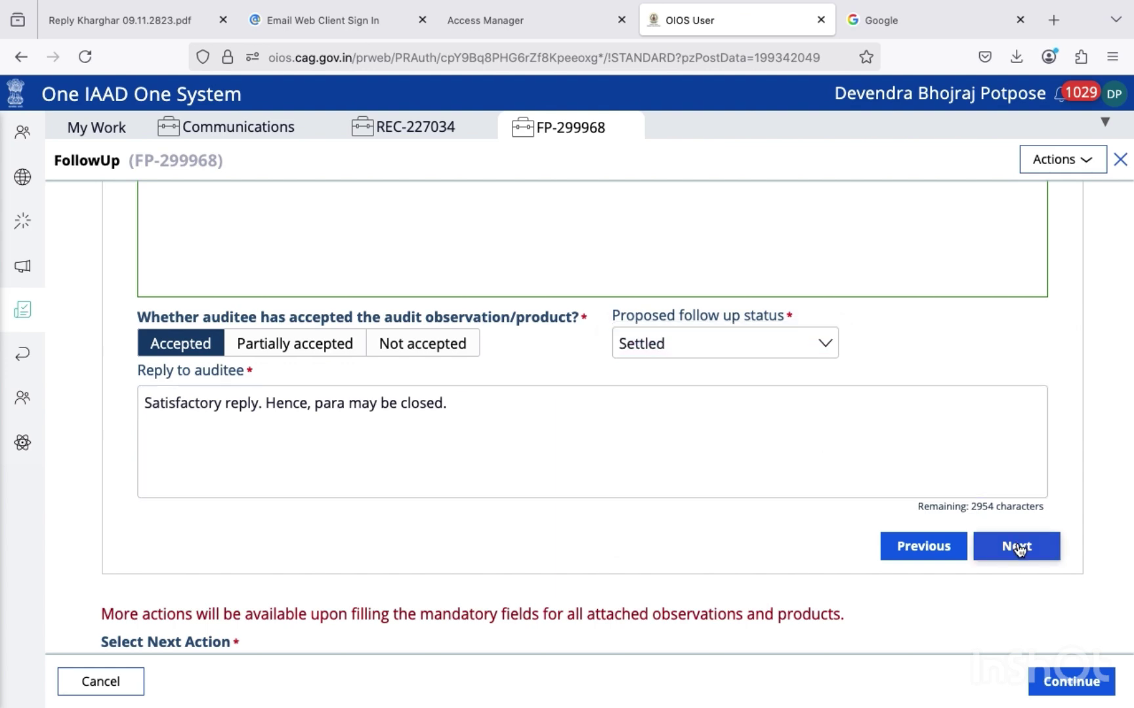
scroll(1018, 549, down, 3)
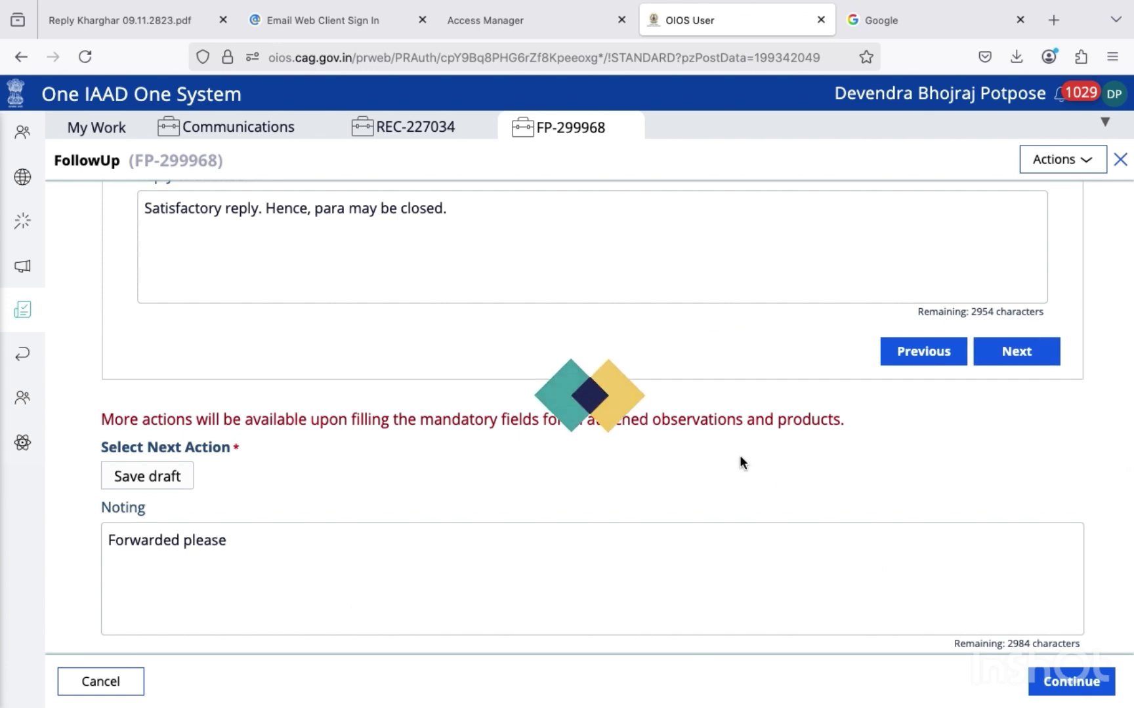
scroll(740, 457, down, 3)
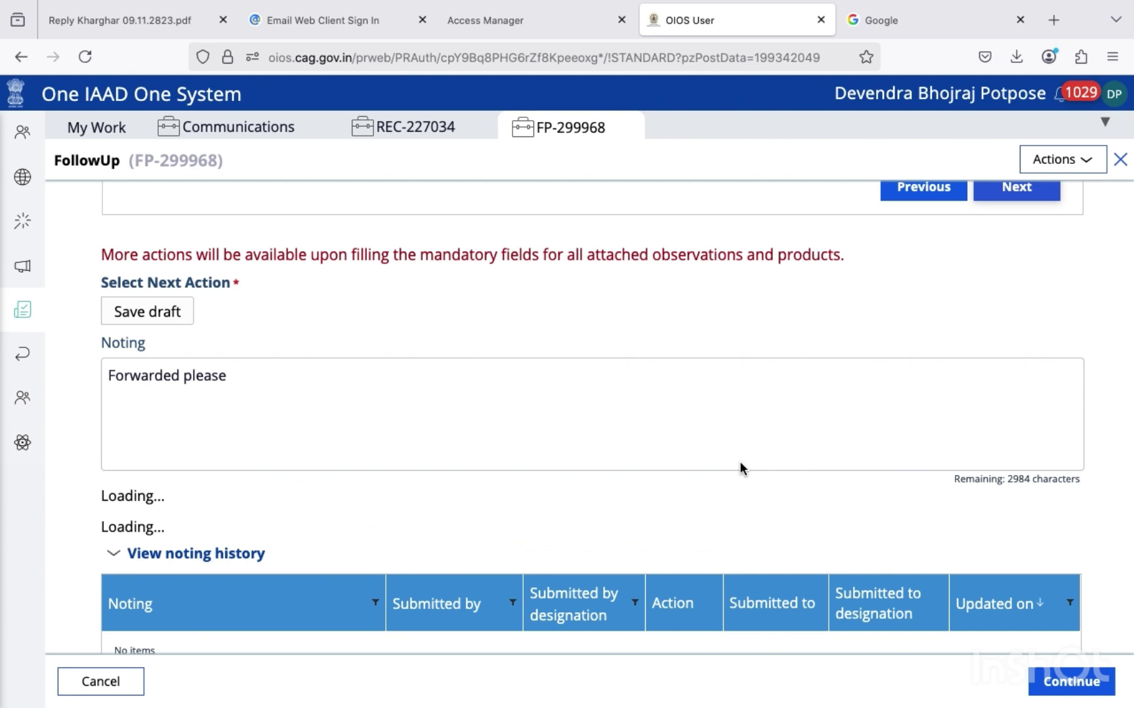
Enter "Satisfactory reply. Hence, para may be closed." as the proposal for observation OBS-972058 and submit it
click(740, 463)
scroll(740, 463, up, 20)
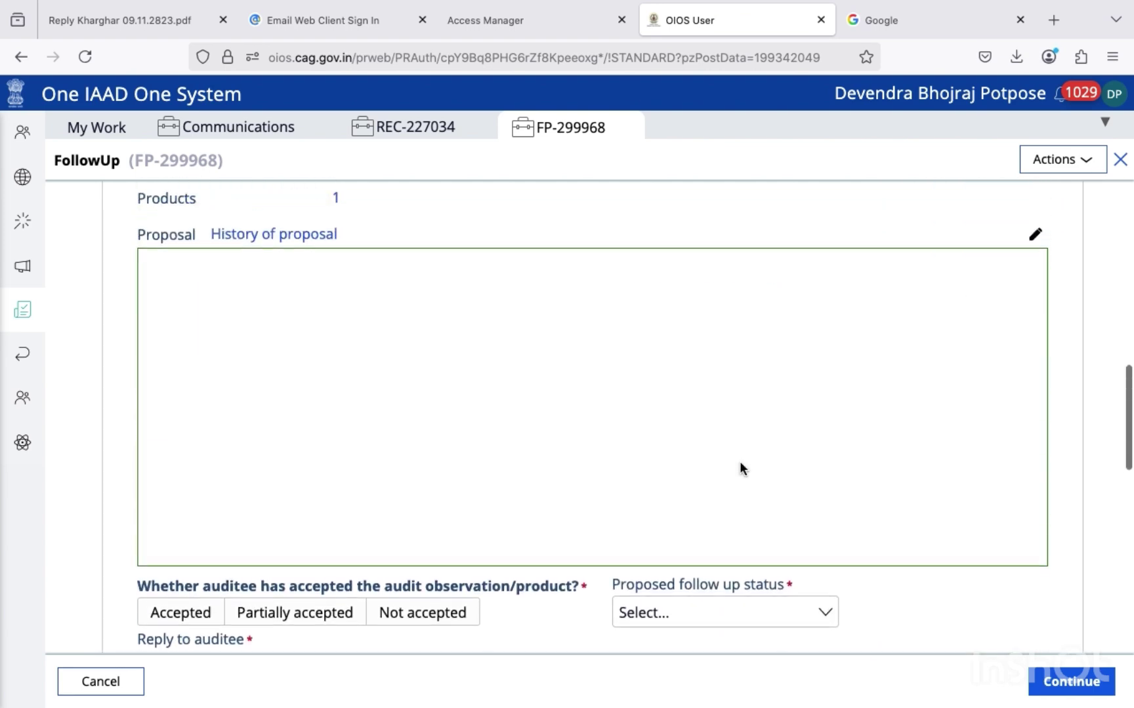
scroll(742, 469, down, 7)
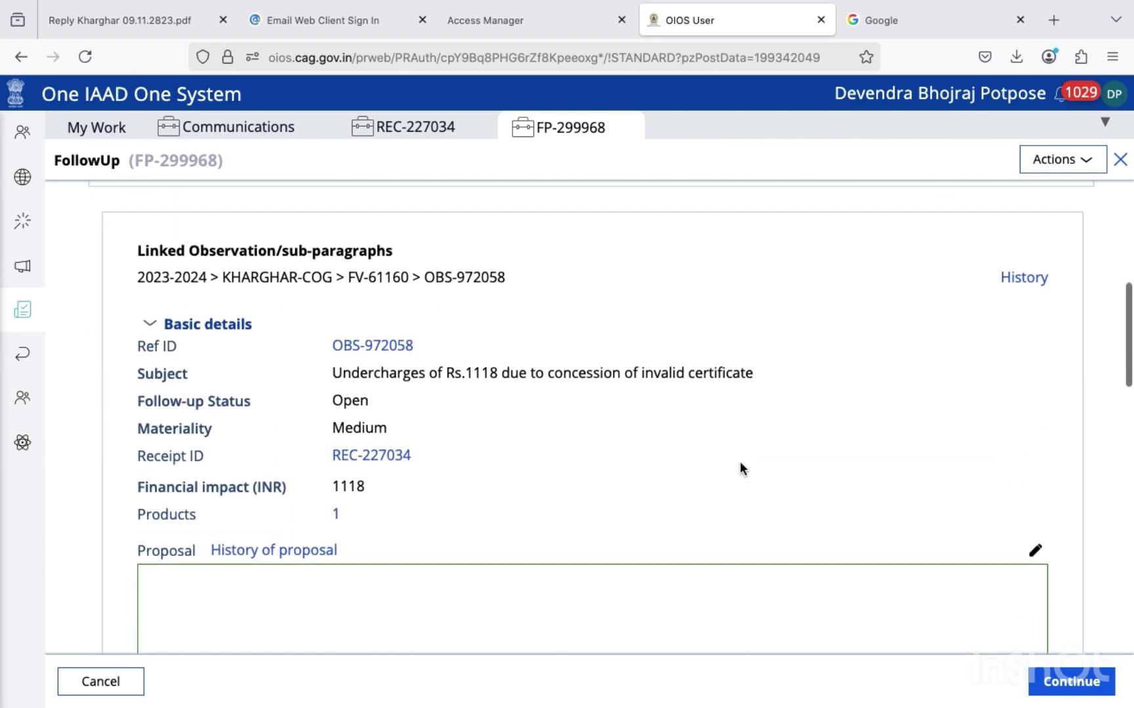
scroll(739, 468, down, 1)
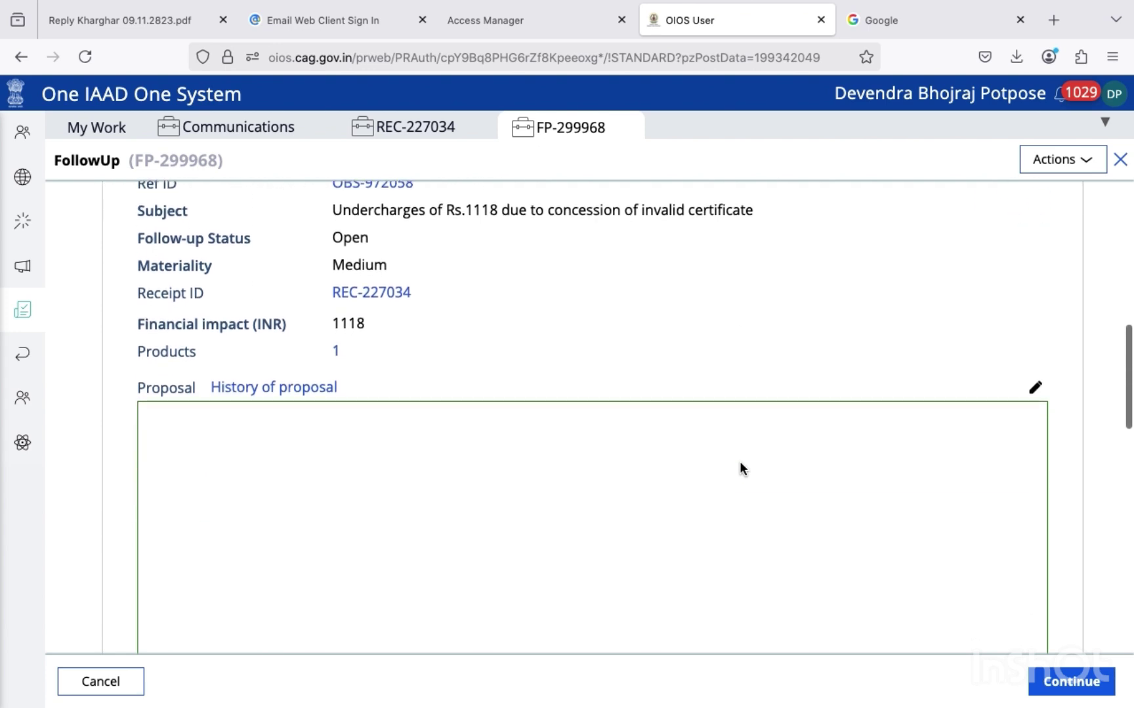
click(1036, 390)
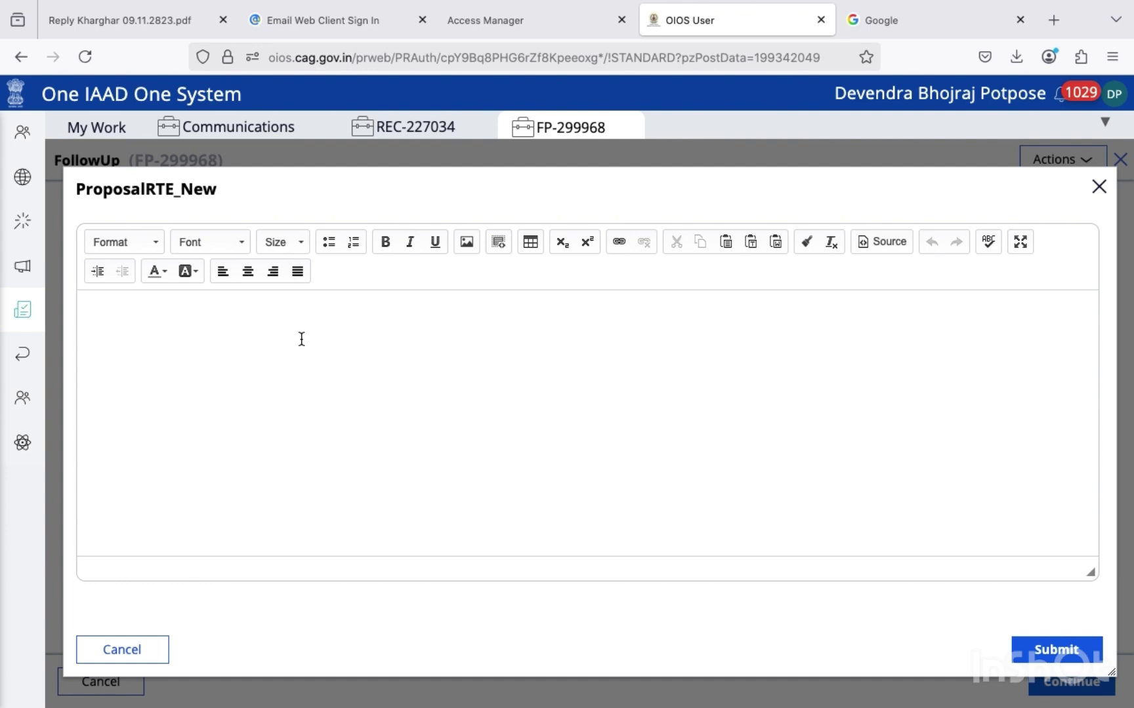
text(Satisfactory reply. Hence, para may be closed.)
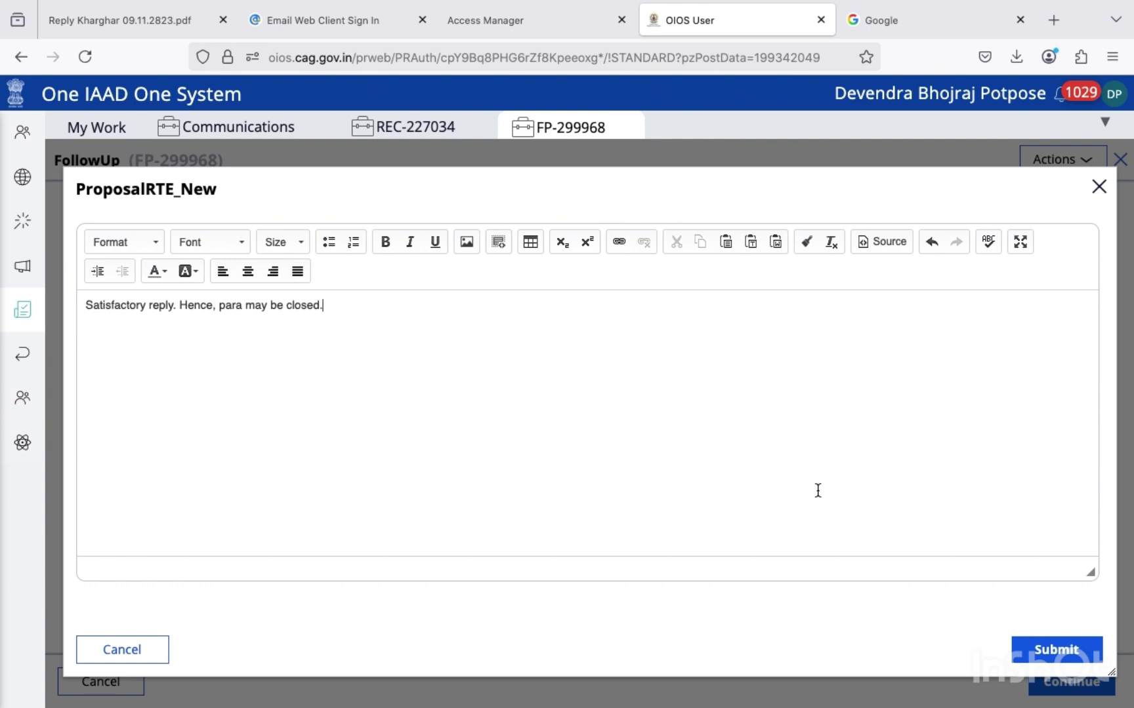
click(1046, 649)
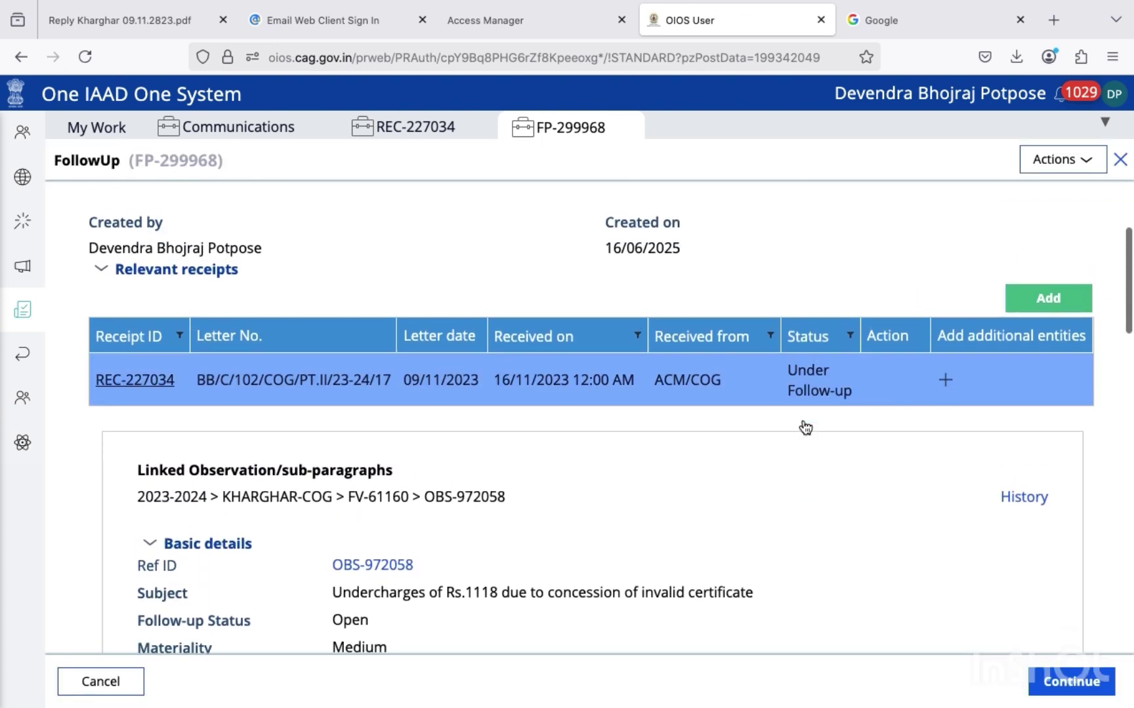
Mark observation OBS-972058 as Accepted by the auditee and set its proposed follow up status to Settled
scroll(806, 428, down, 3)
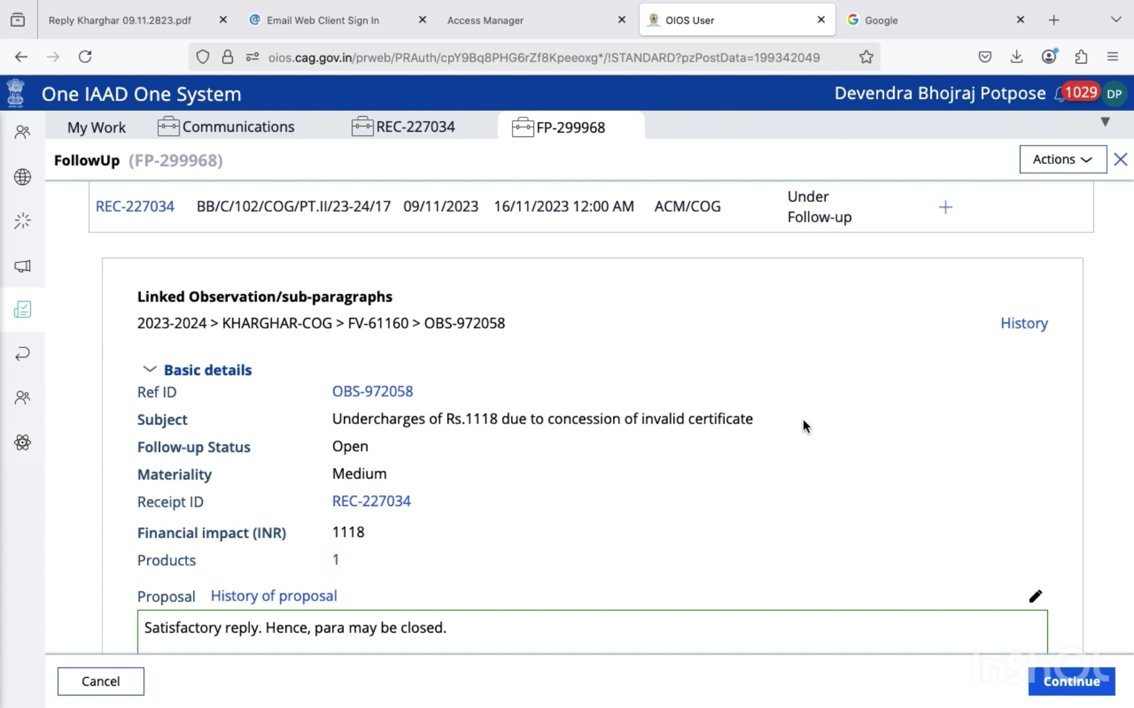
scroll(803, 420, down, 10)
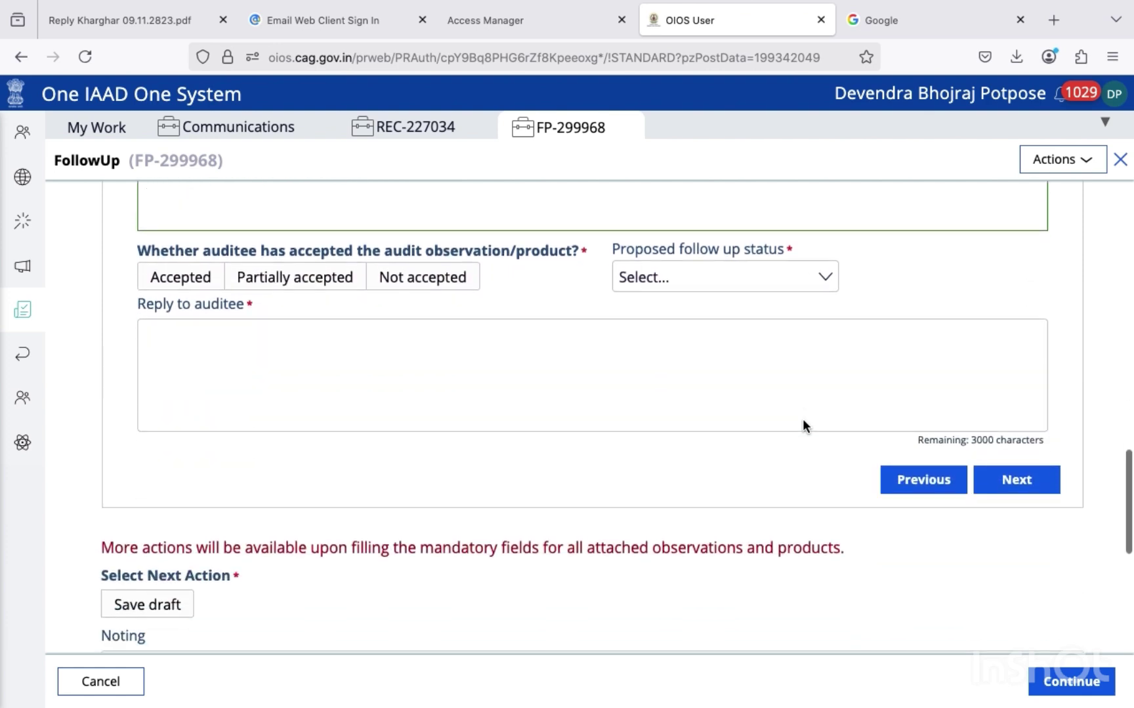
click(184, 247)
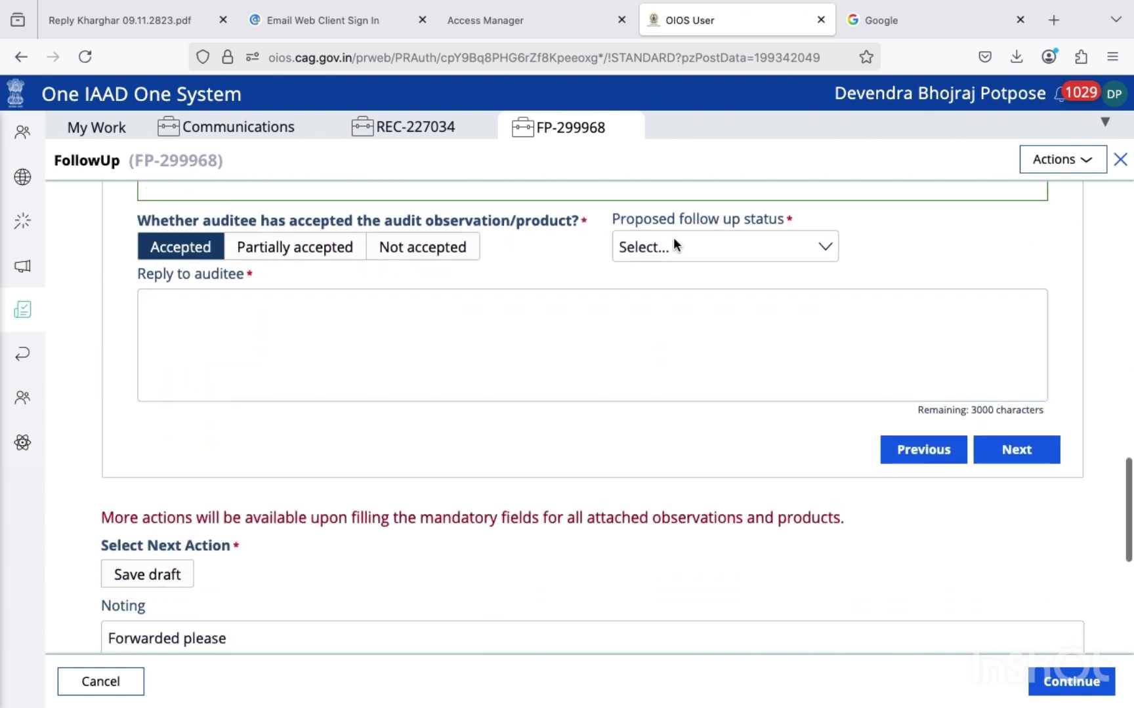
click(718, 245)
click(704, 284)
Fill in "Satisfactory reply. Hence, para may be closed." as the reply to auditee for OBS-972058 and advance to the next linked observation
click(555, 328)
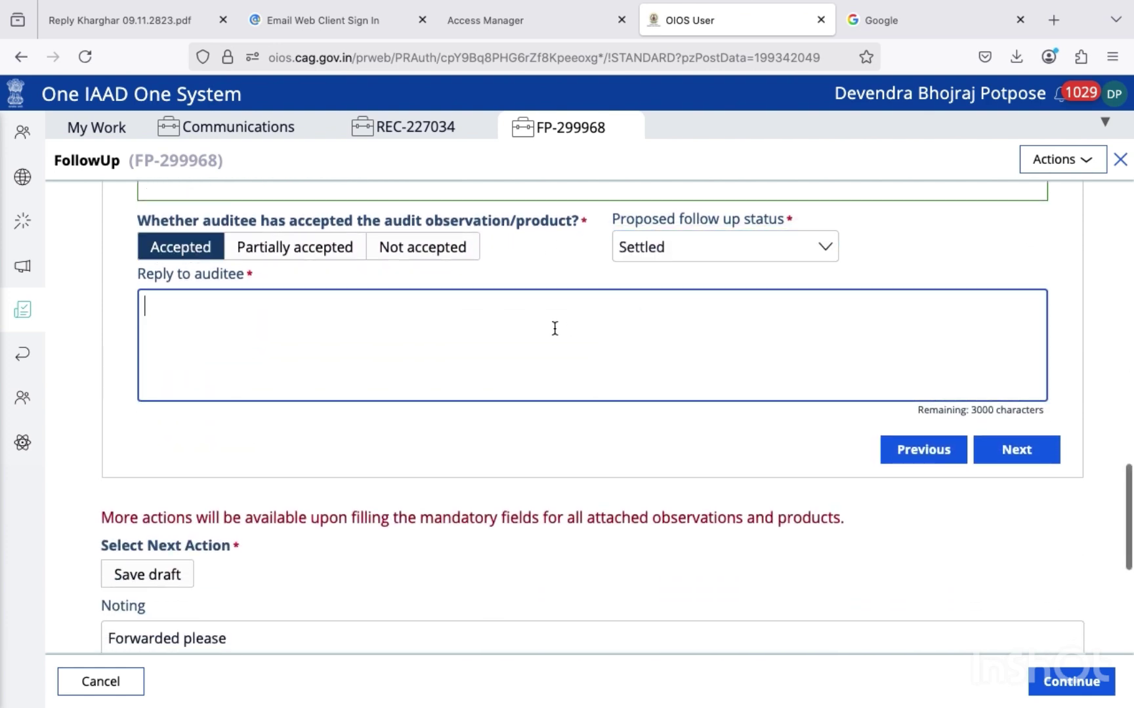
text(Satisfactory reply. Hence, para may be closed.)
click(1020, 451)
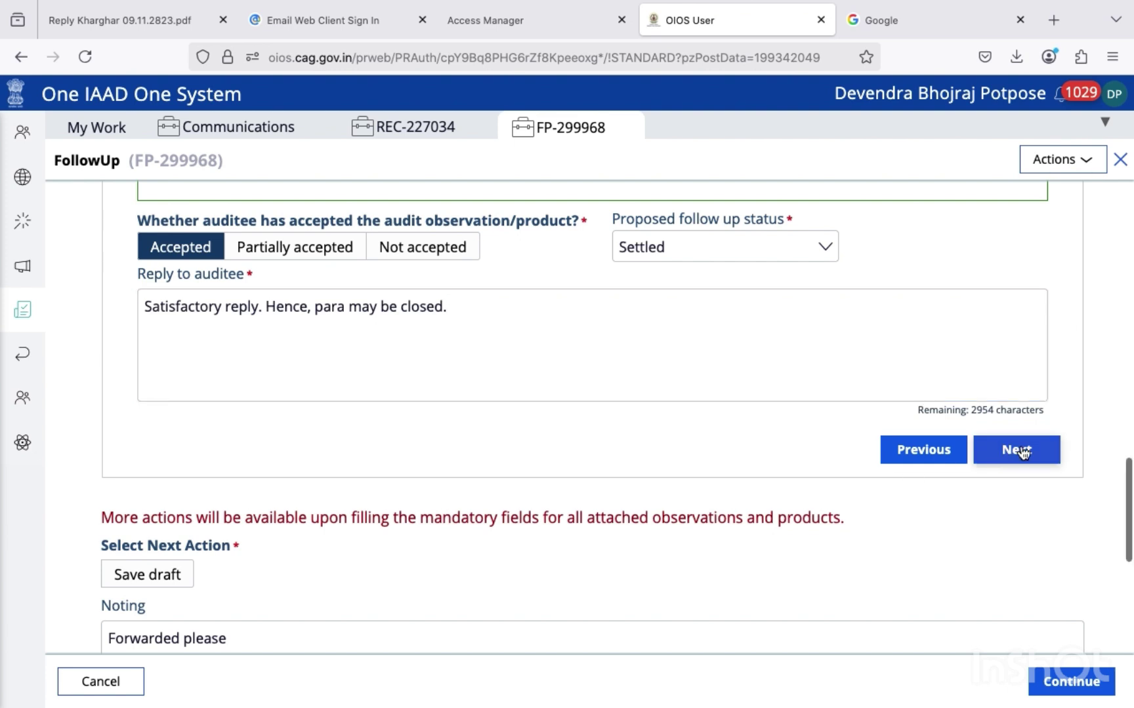
Enter "Satisfactory reply. Hence, para may be closed." as the proposal for observation OBS-971876 and submit it
scroll(1021, 452, down, 3)
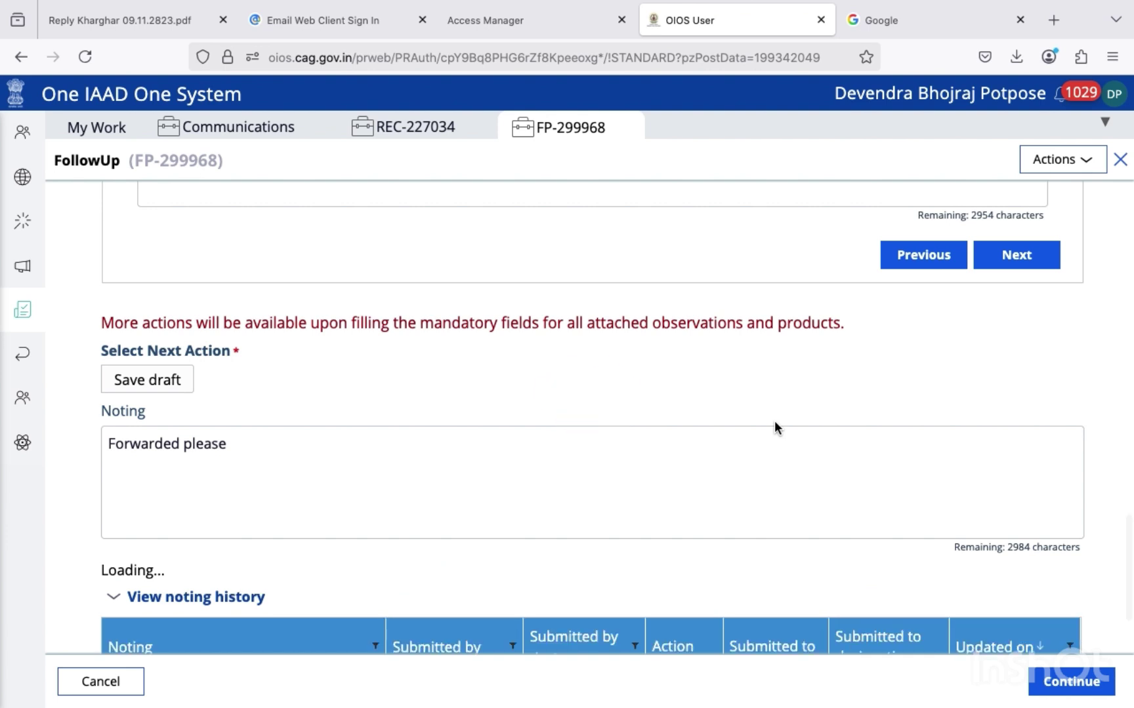
scroll(774, 426, down, 2)
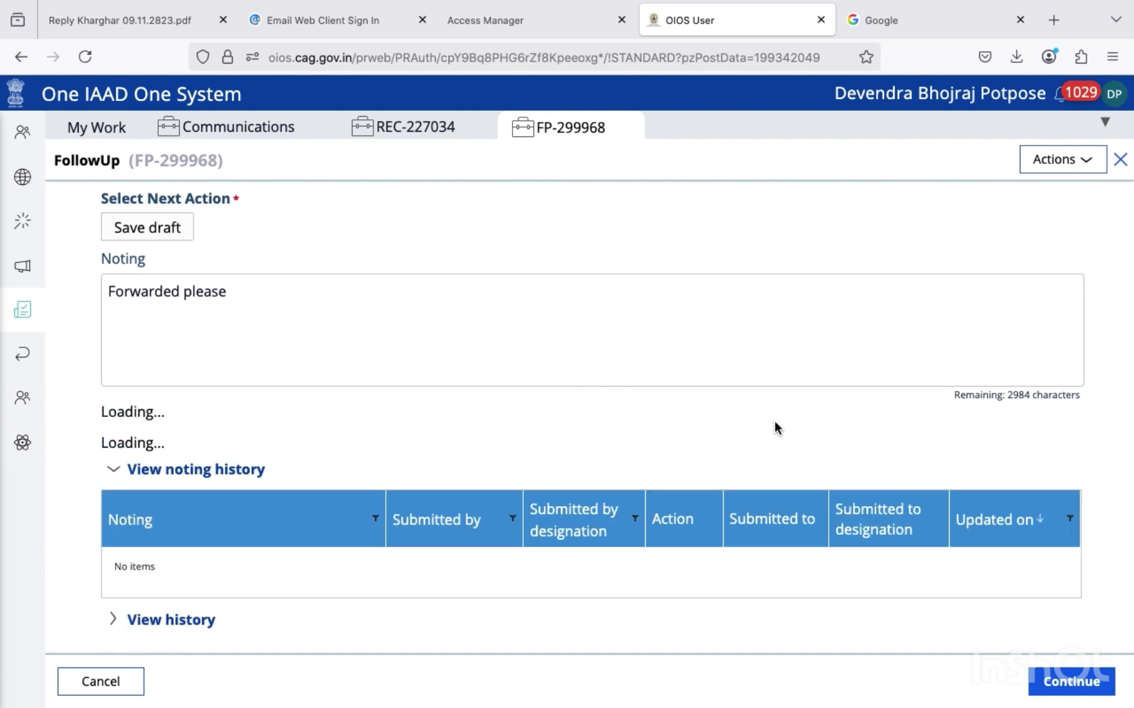
scroll(775, 427, up, 15)
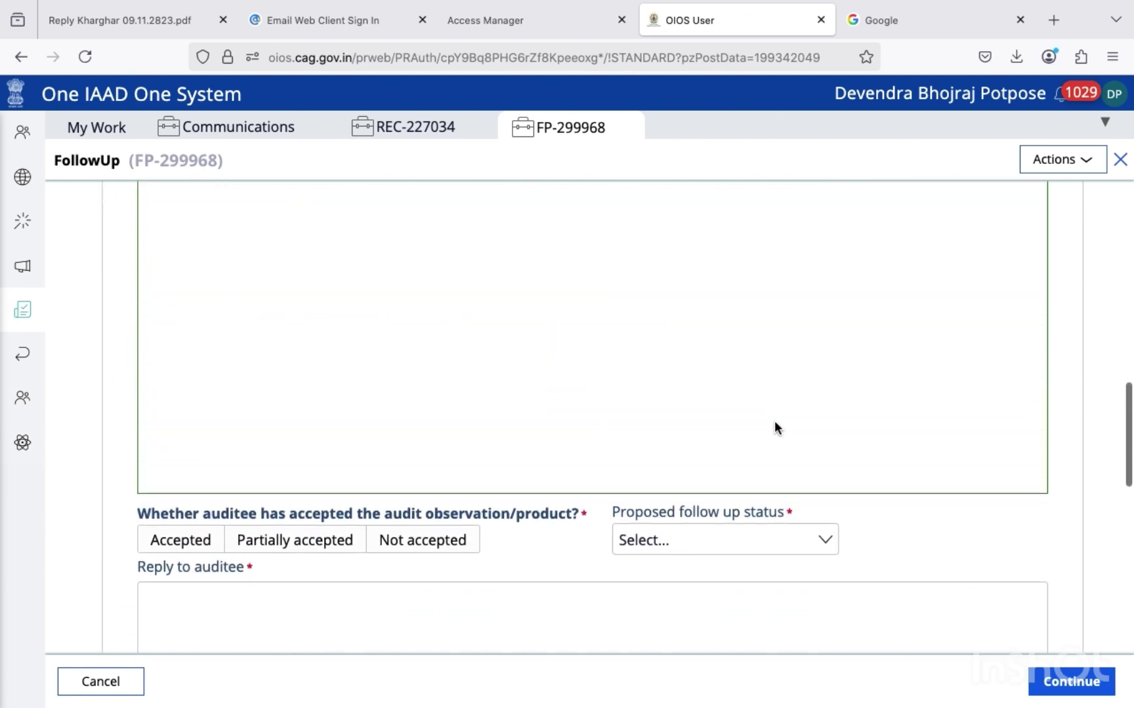
scroll(774, 422, down, 5)
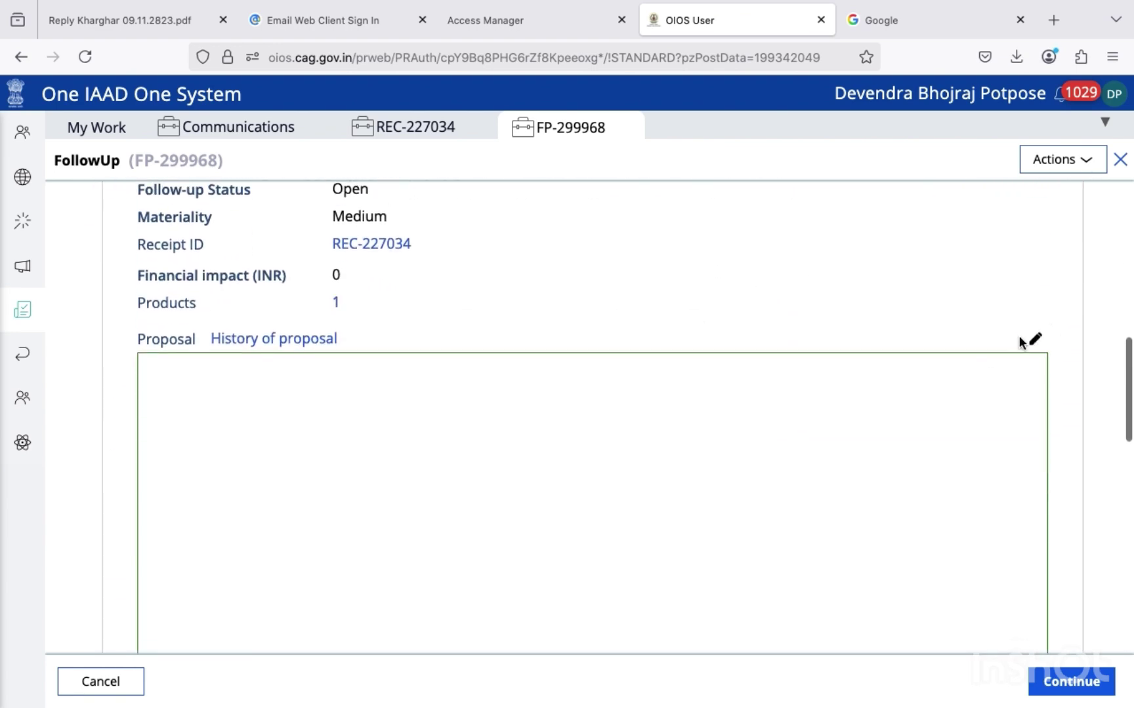
click(417, 468)
click(343, 411)
text(Satisfactory reply. Hence, para may be closed.)
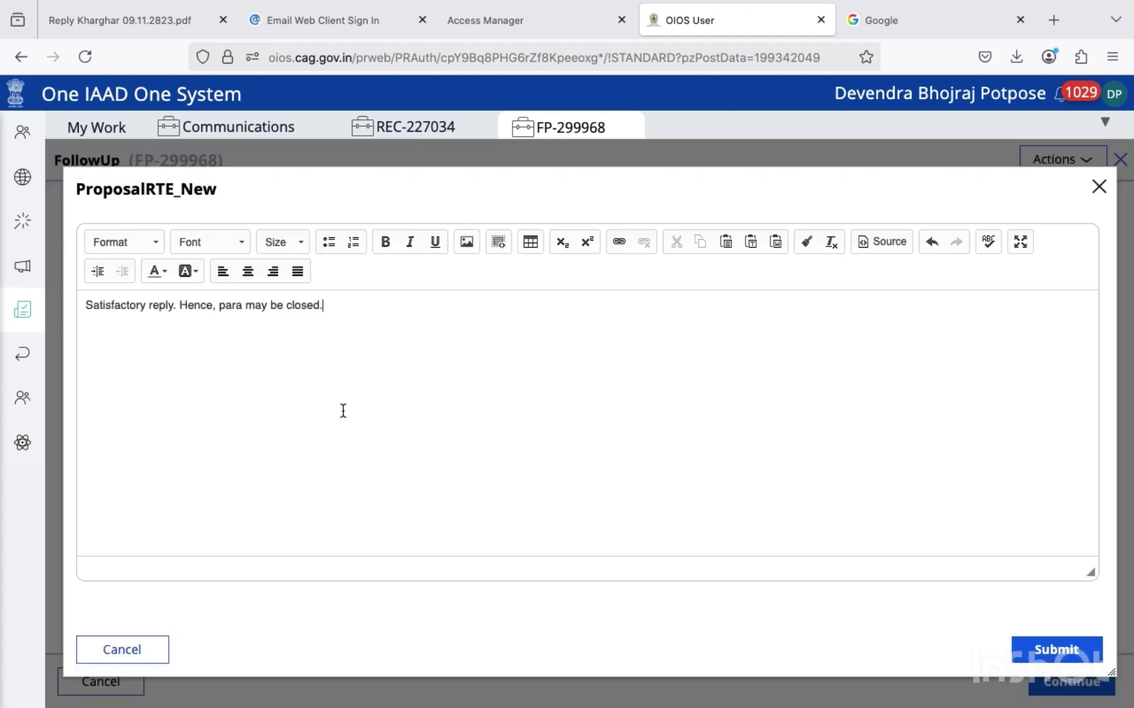
click(1058, 646)
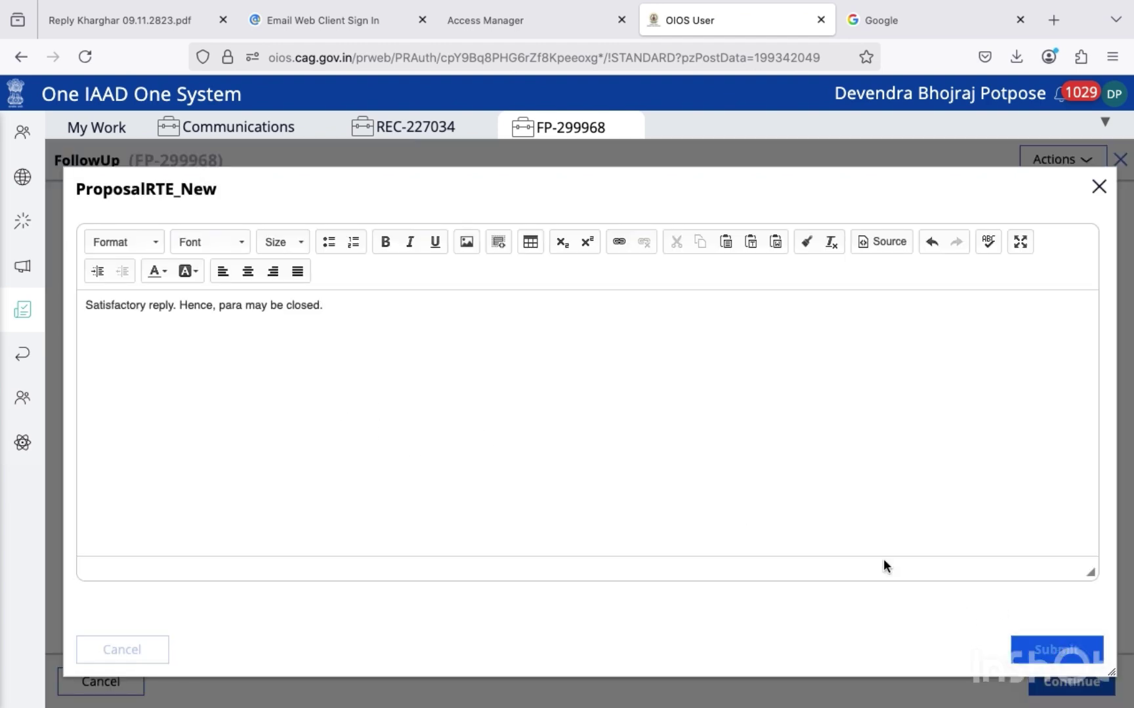
Mark observation OBS-971876 as Accepted by the auditee and set its proposed follow up status to Settled
scroll(751, 519, down, 6)
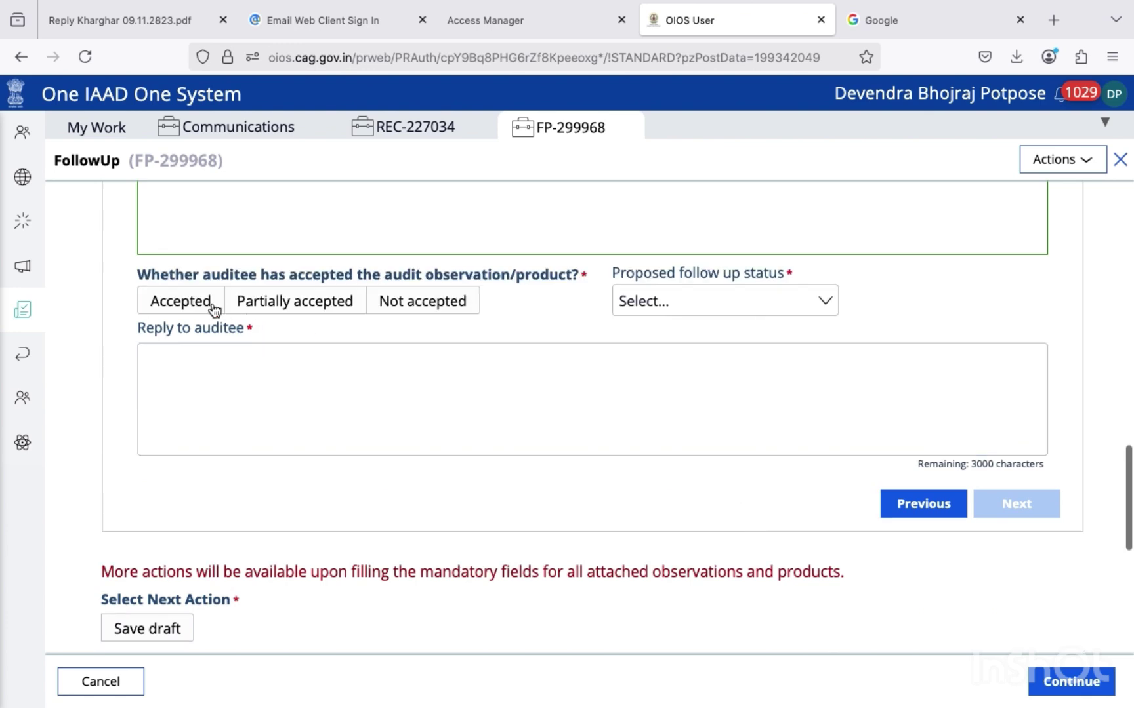
click(213, 306)
click(708, 301)
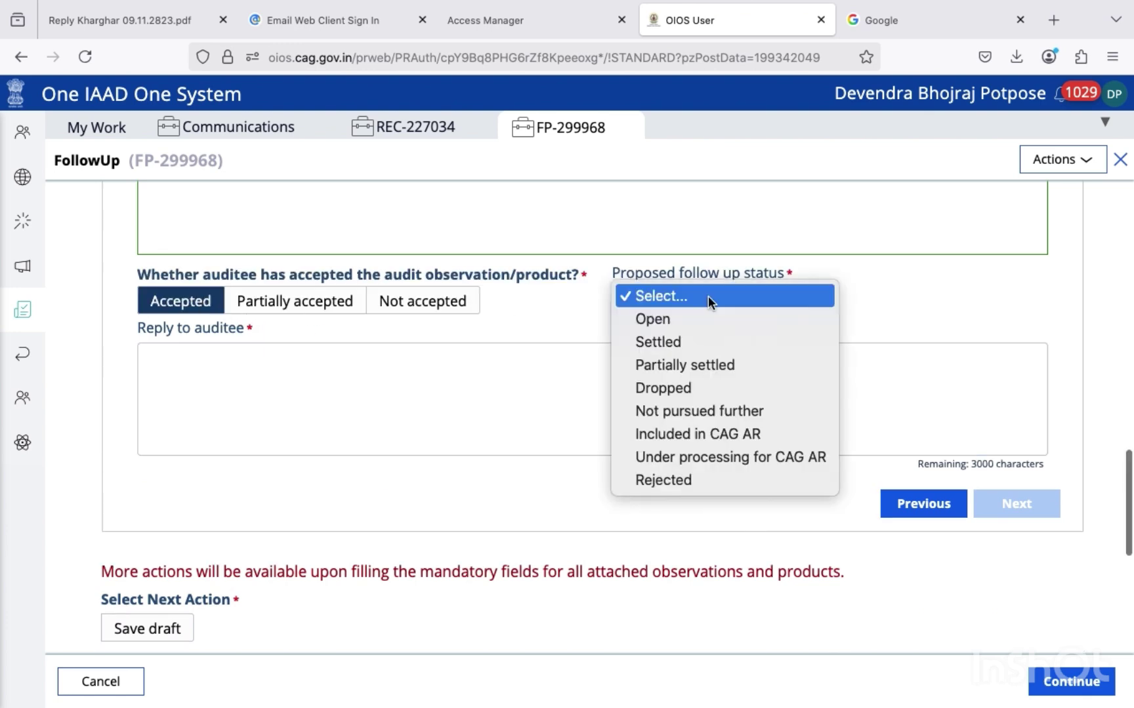
click(706, 342)
Fill in "Satisfactory reply. Hence, para may be closed." as the reply to auditee for observation OBS-971876
click(562, 375)
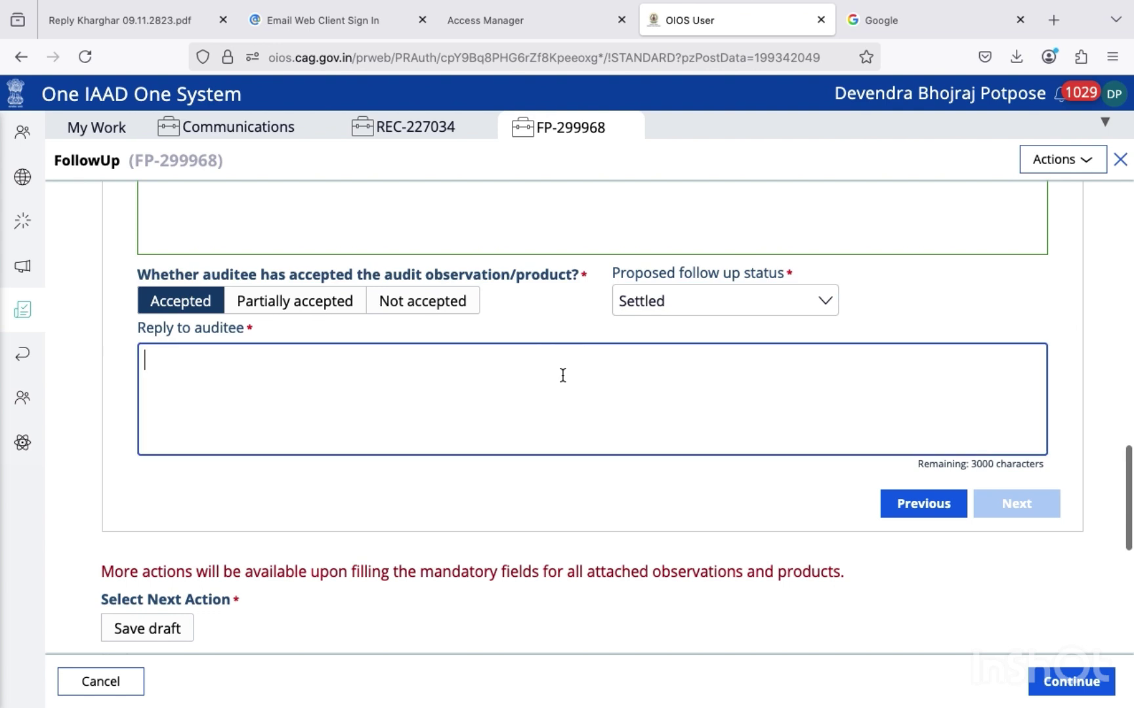
text(Satisfactory reply. Hence, para may be closed.)
click(718, 498)
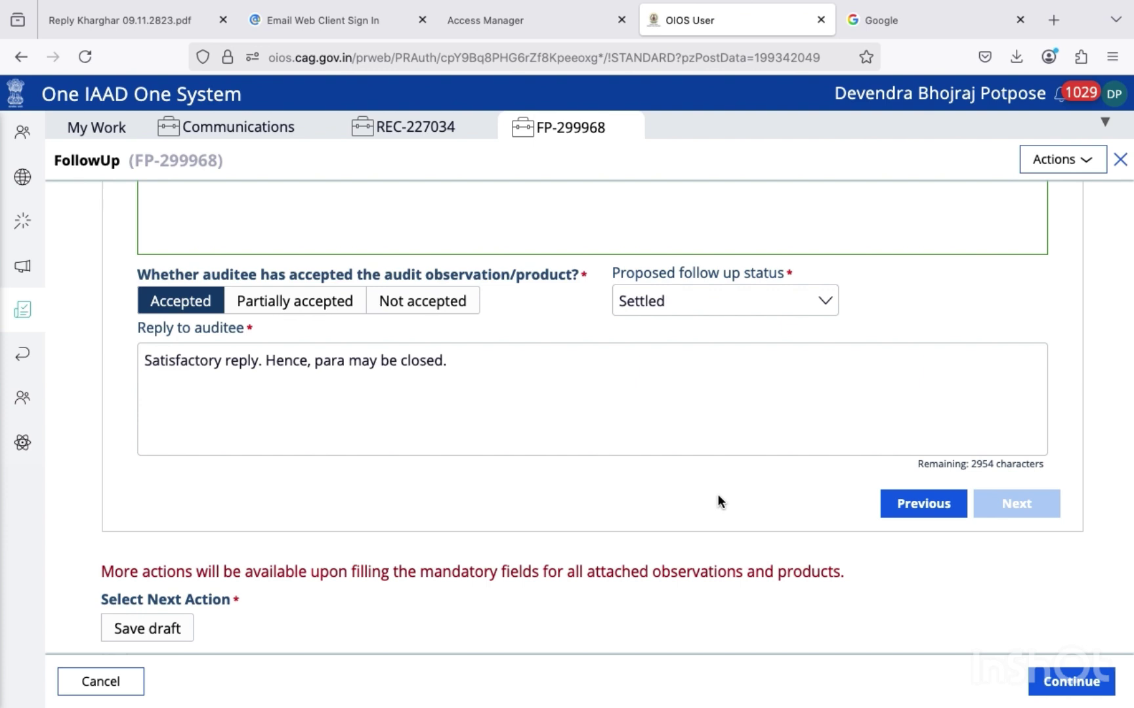
Review the basic details, proposal, acceptance, follow up status and reply to auditee of observation OBS-971876, and check for further linked observations
scroll(718, 501, down, 3)
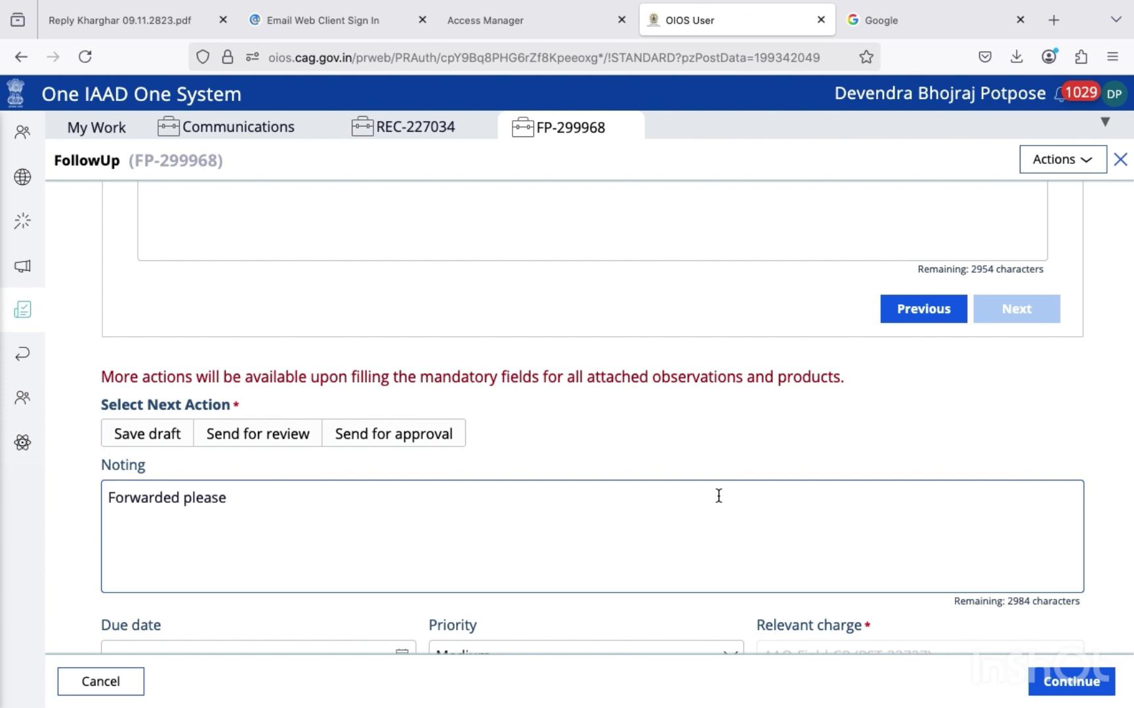
scroll(718, 495, up, 3)
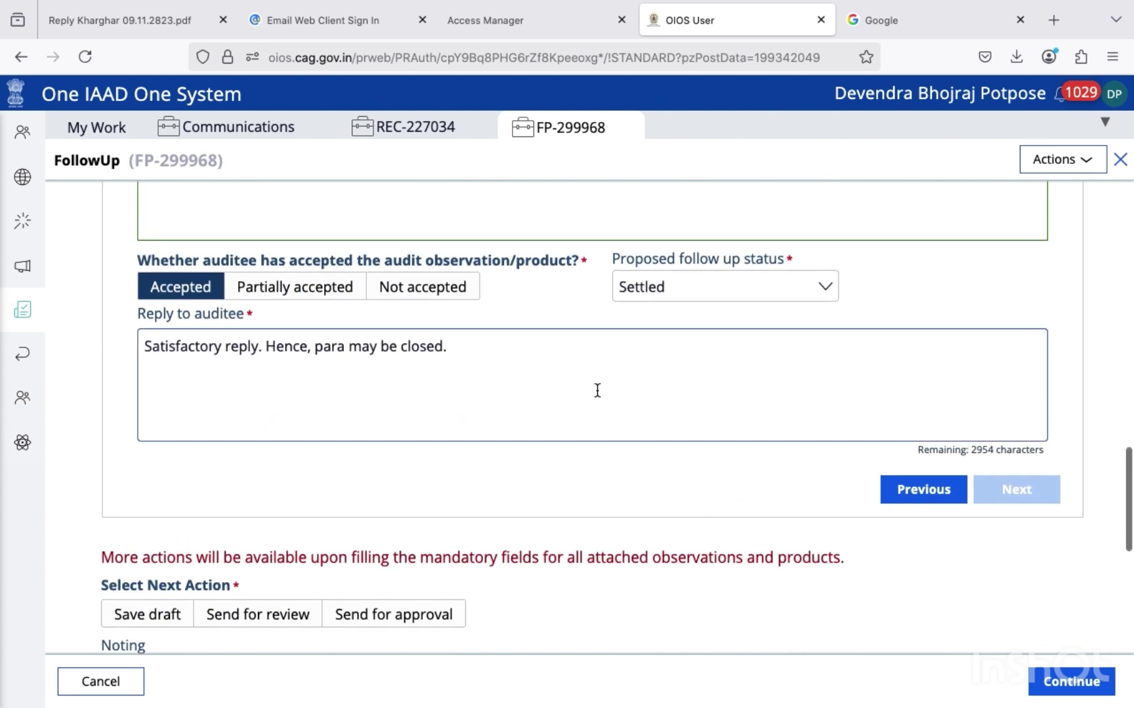
click(573, 371)
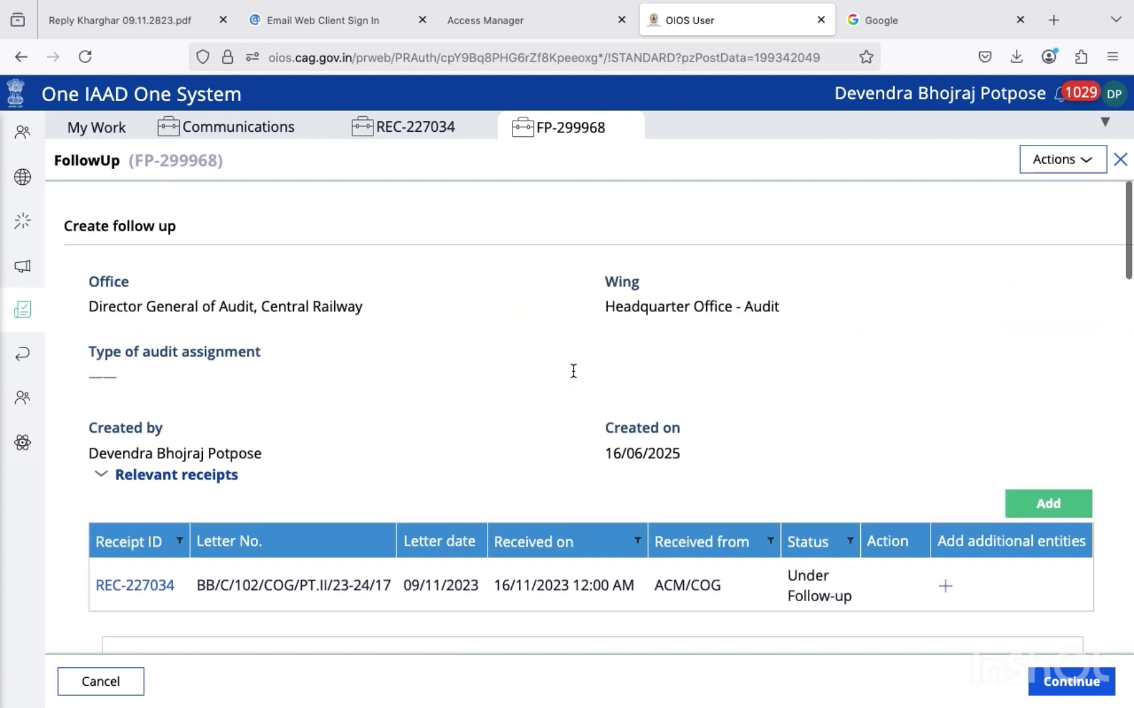
scroll(572, 371, down, 4)
scroll(575, 378, down, 3)
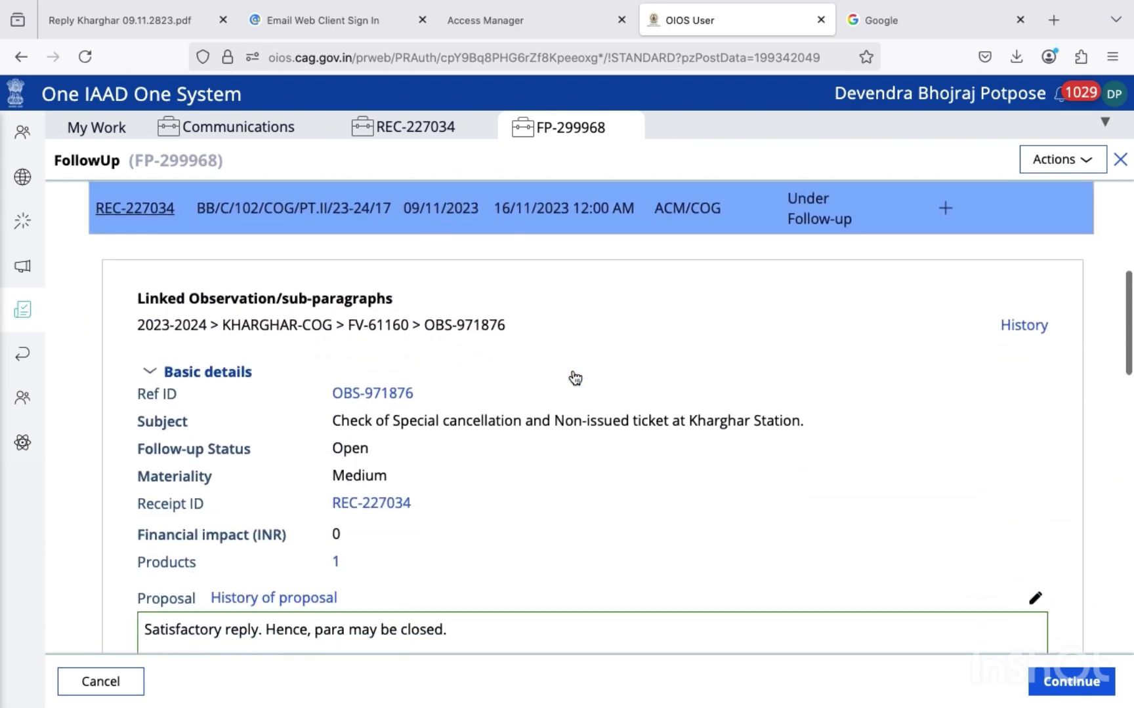
scroll(572, 371, down, 1)
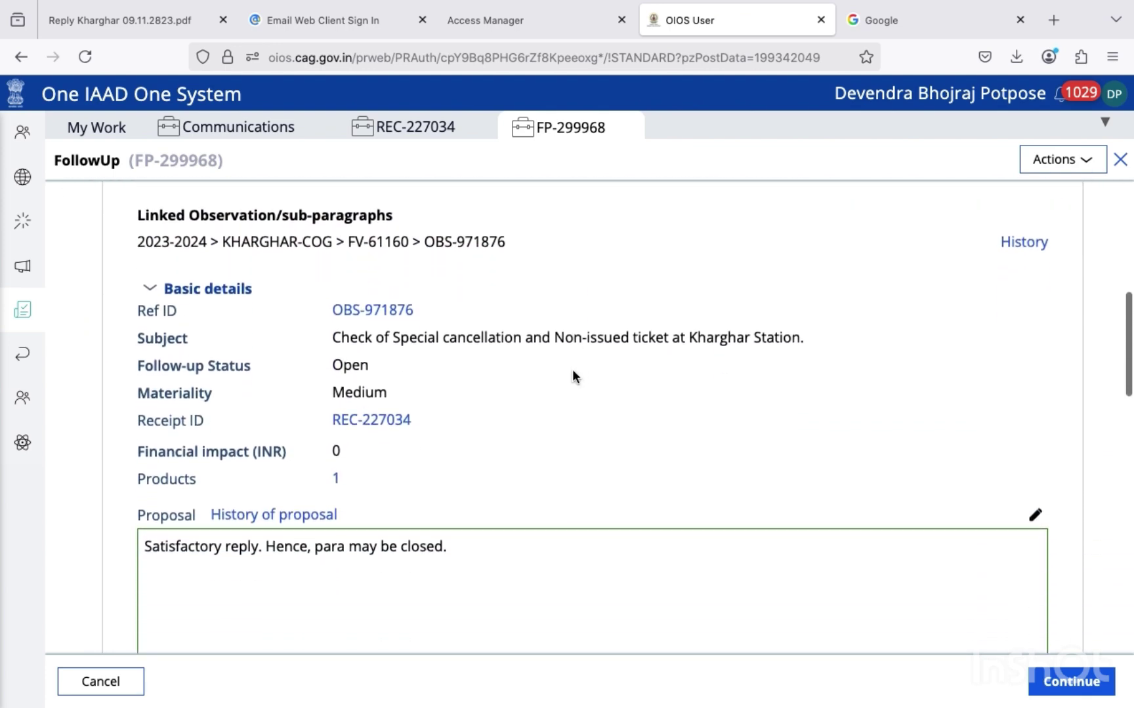
scroll(572, 371, down, 8)
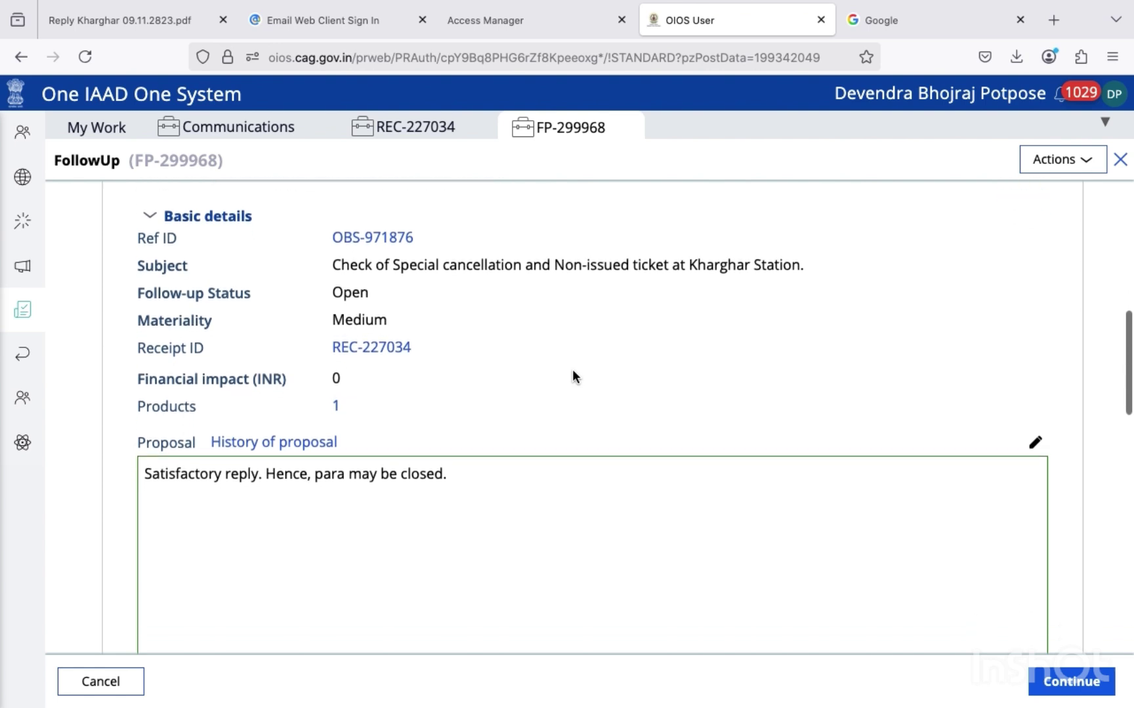
scroll(572, 371, down, 3)
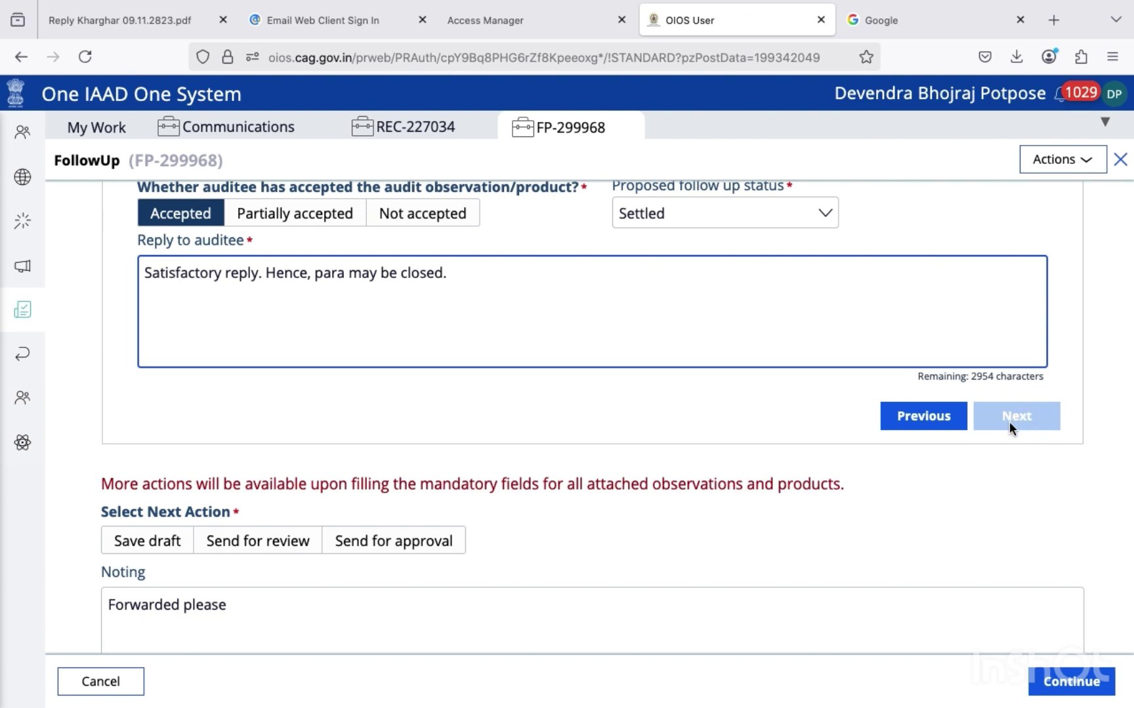
Choose Send for approval as the follow-up's next action and select the SAO-Field-CR approving officer as the recipient
scroll(874, 506, down, 4)
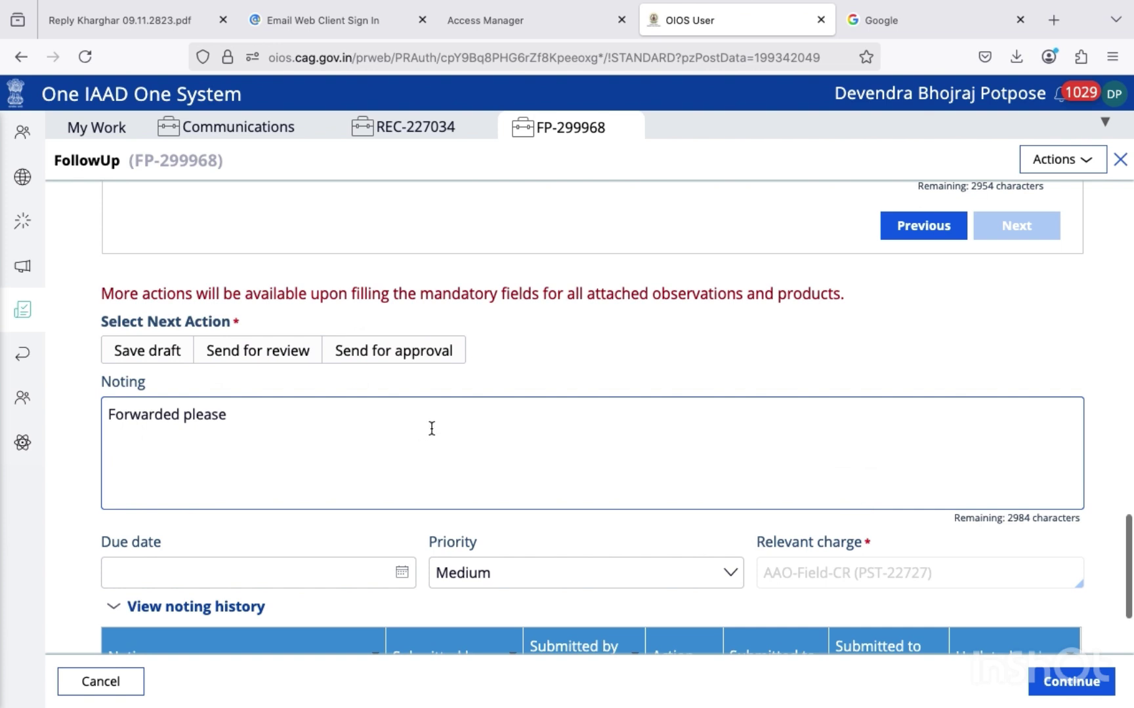
click(403, 355)
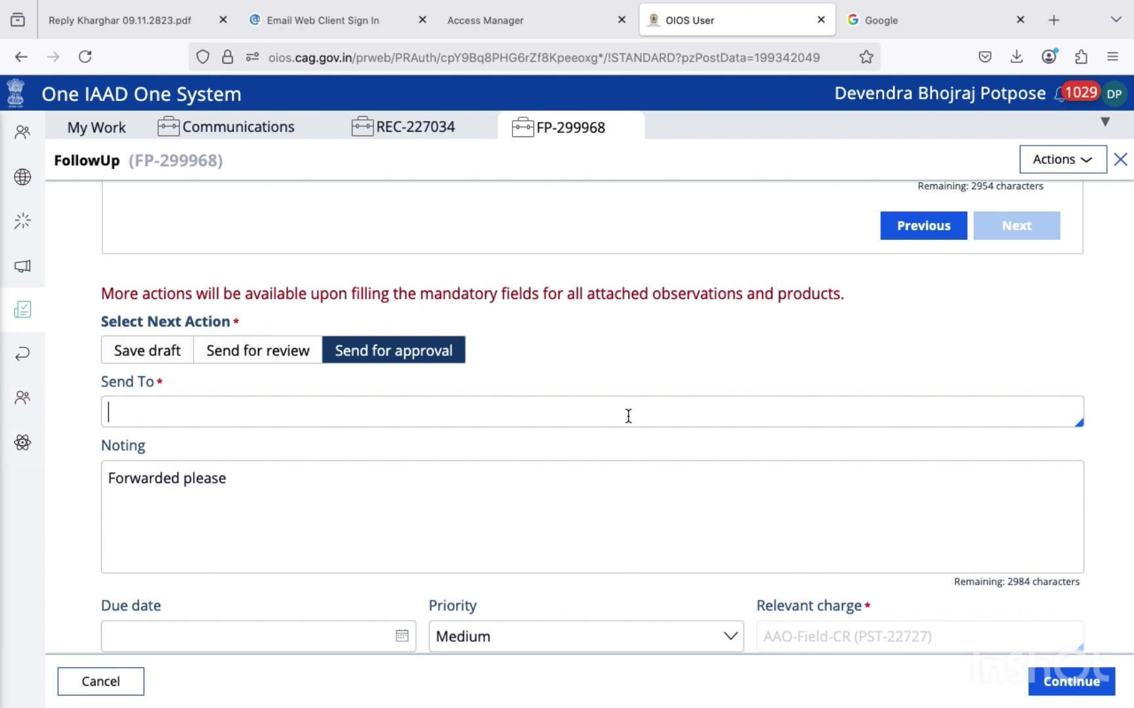
text(ani)
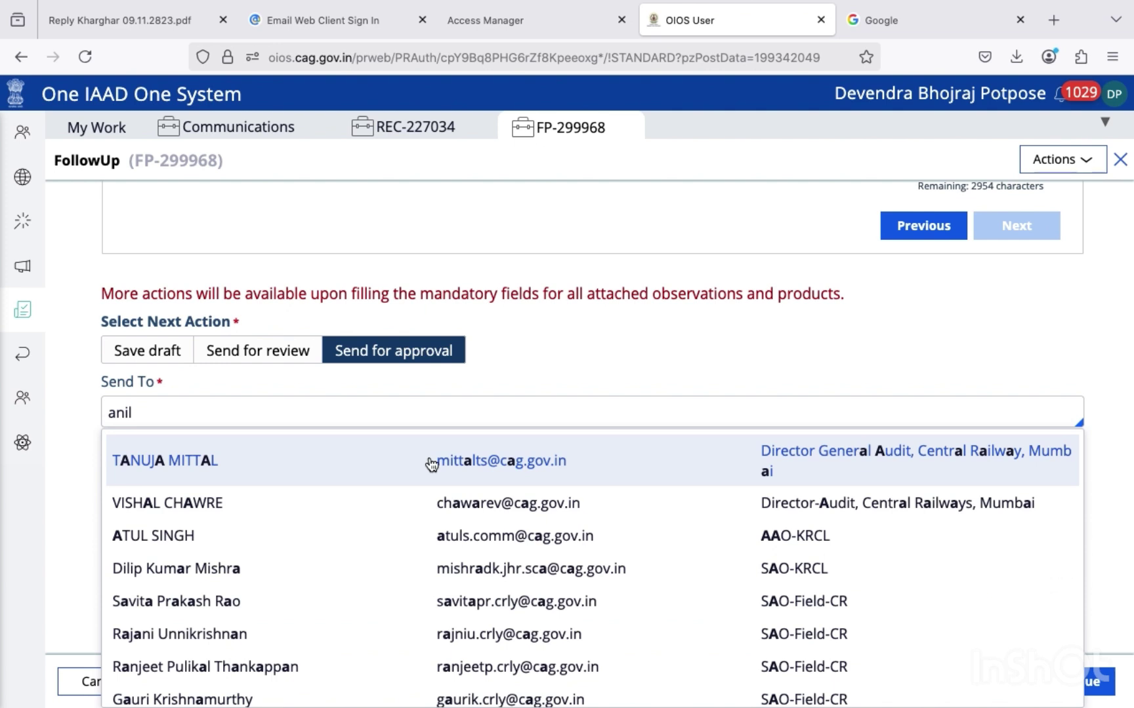
text(l w)
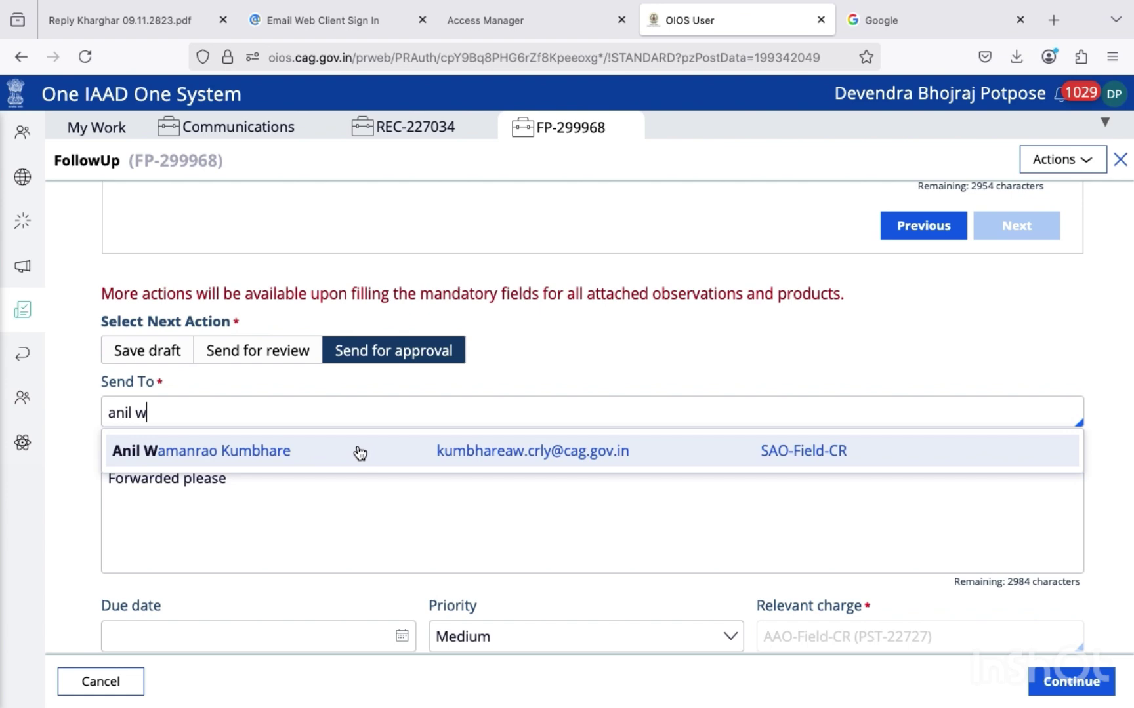
click(360, 453)
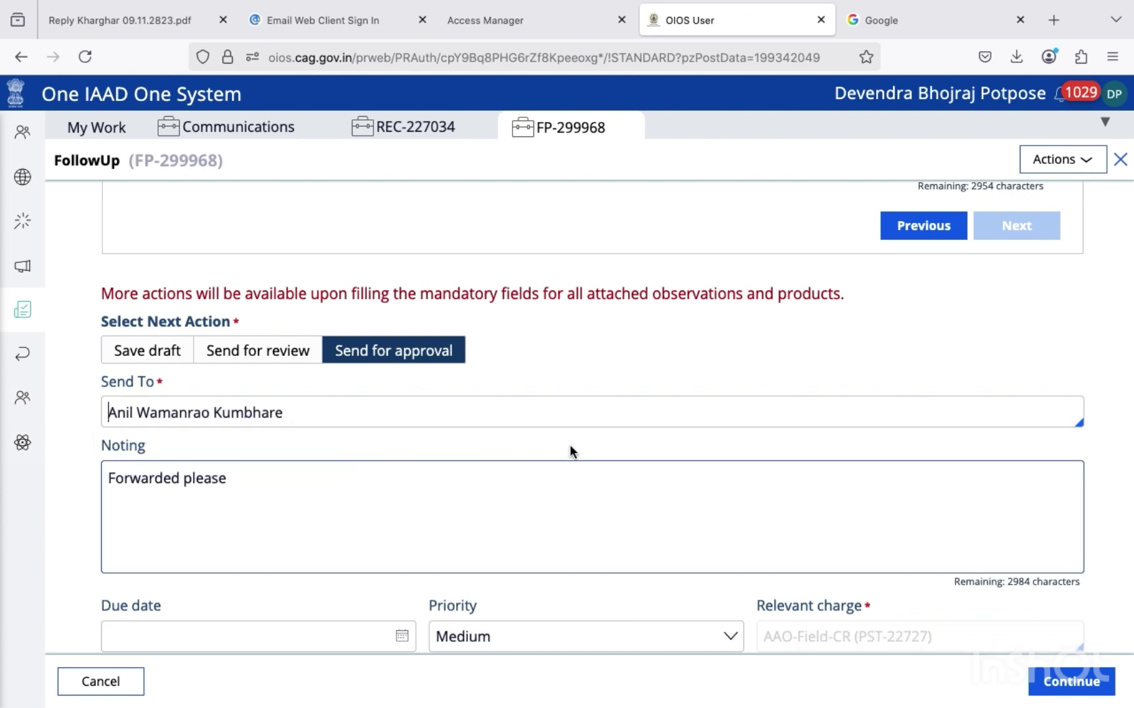
scroll(570, 450, down, 5)
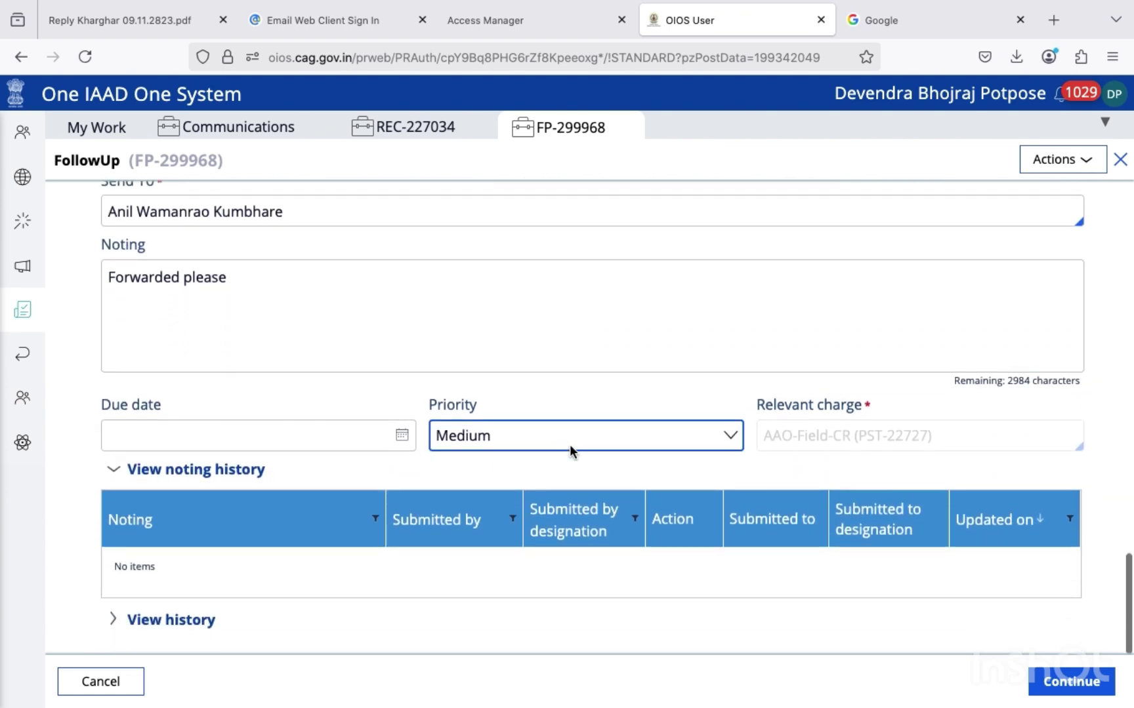
scroll(570, 451, up, 15)
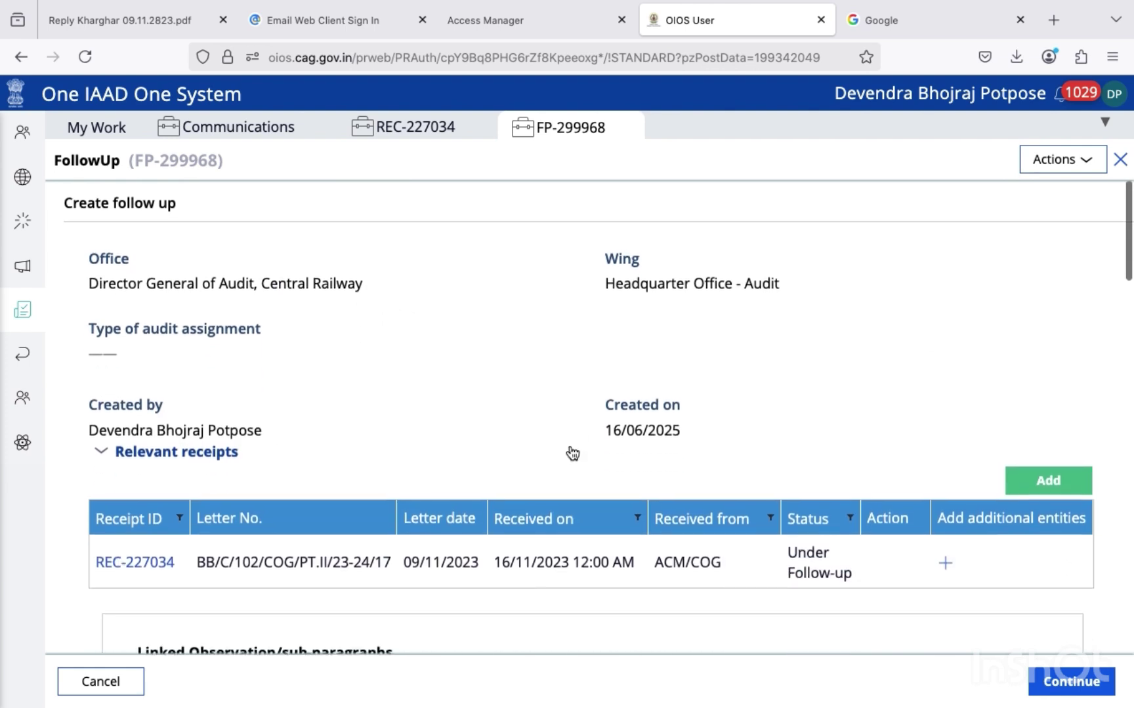
Review the proposal, acceptance, proposed status and reply to auditee of observation OBS-971876, and check the preceding observation OBS-972058 as well
scroll(572, 452, down, 12)
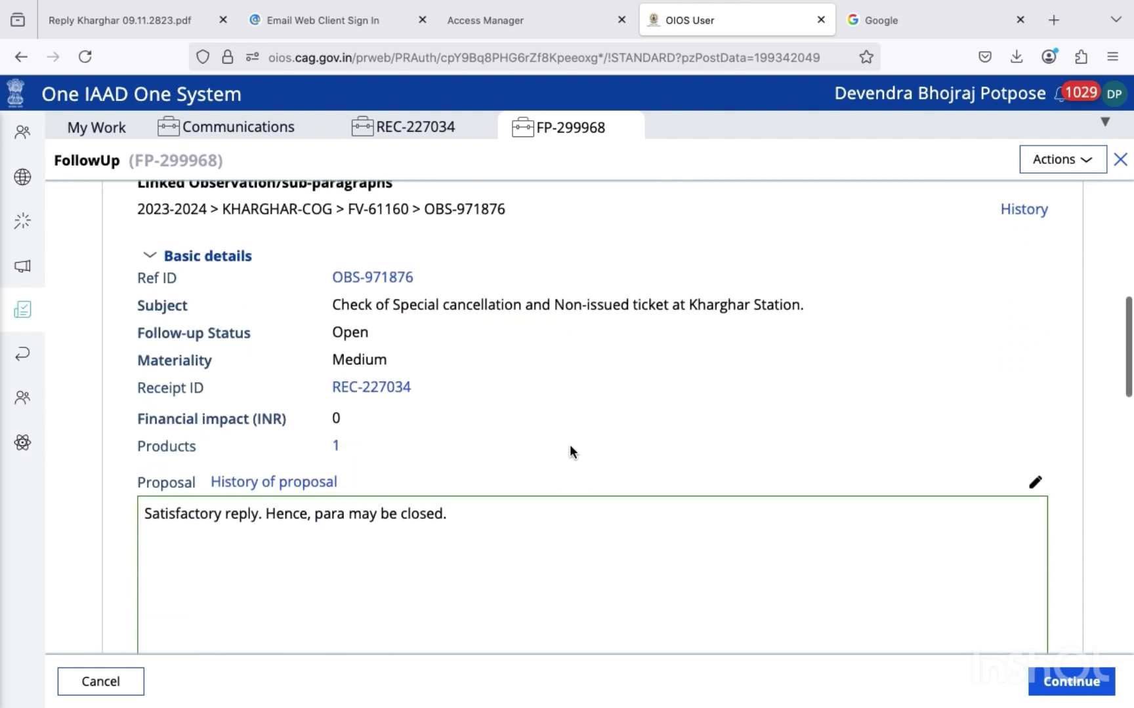
scroll(572, 452, down, 10)
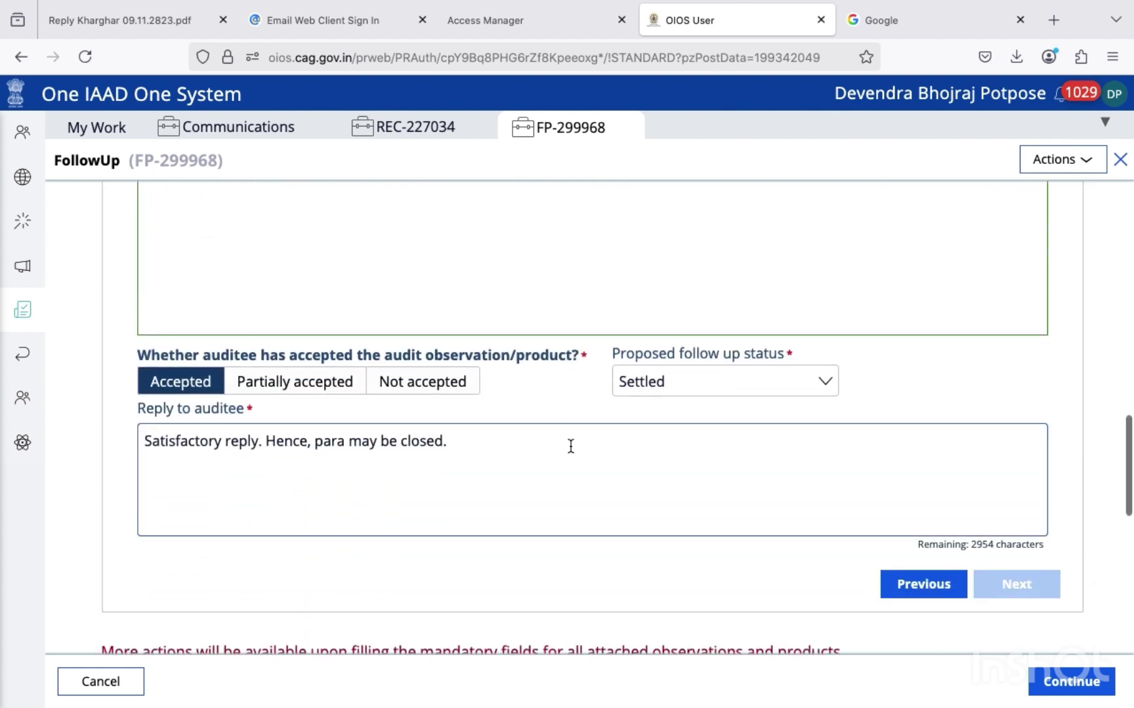
scroll(570, 446, down, 3)
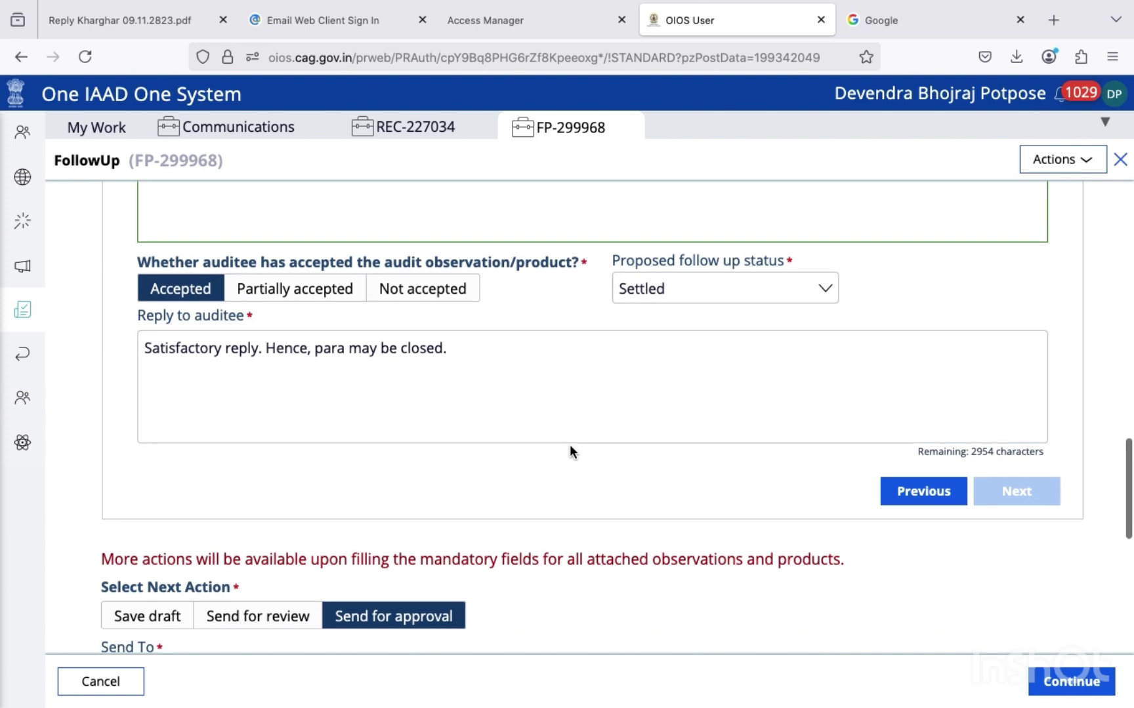
click(563, 372)
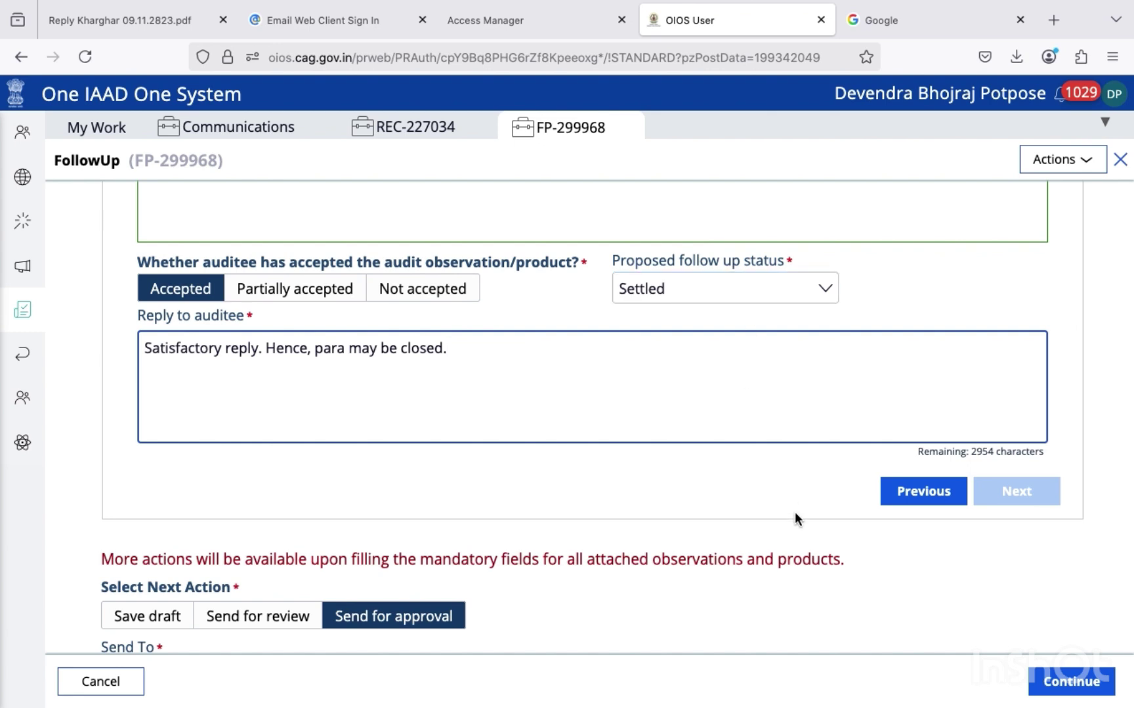
scroll(795, 513, down, 1)
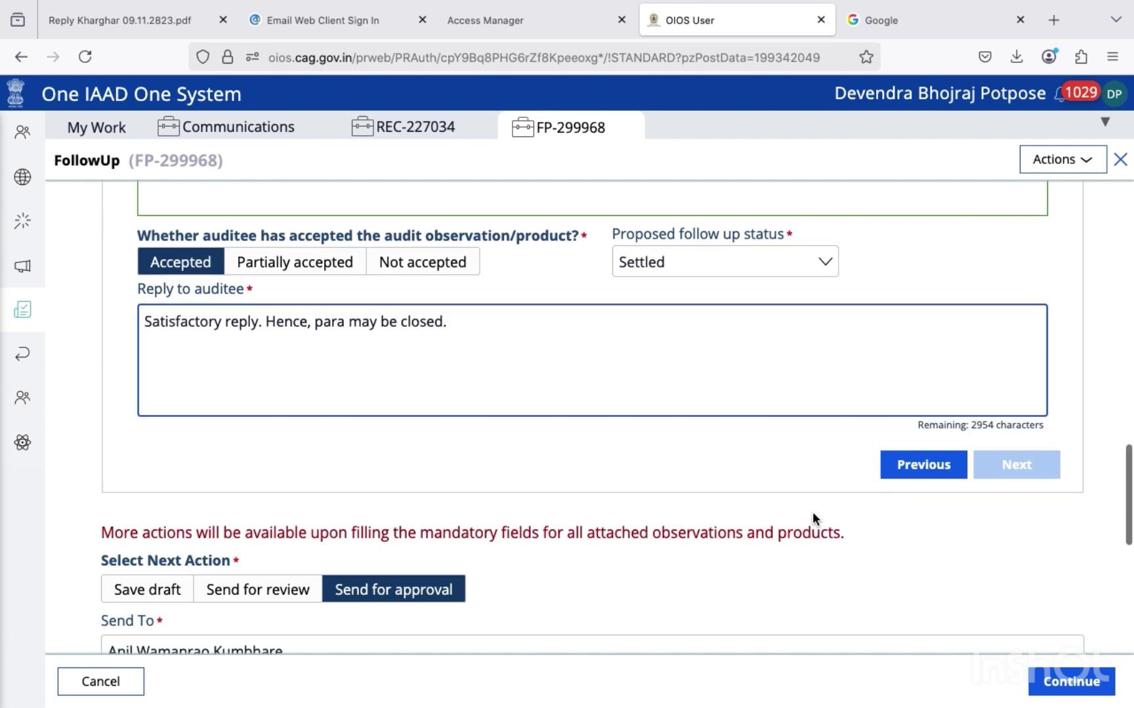
click(917, 471)
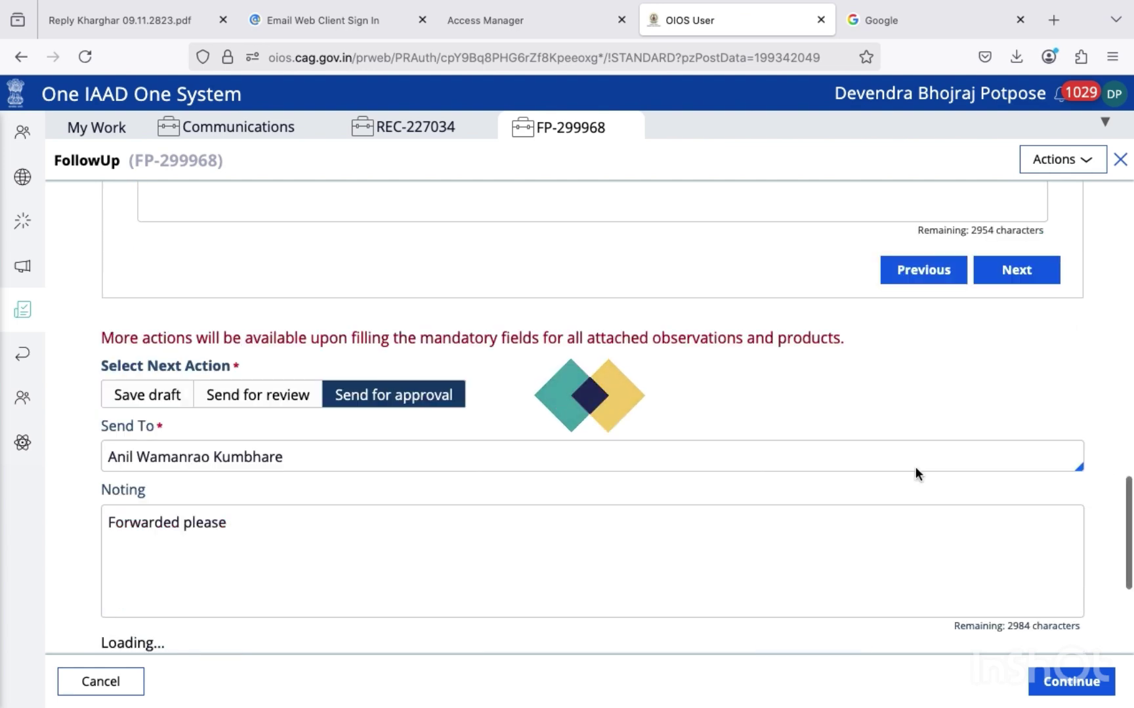
scroll(915, 472, up, 10)
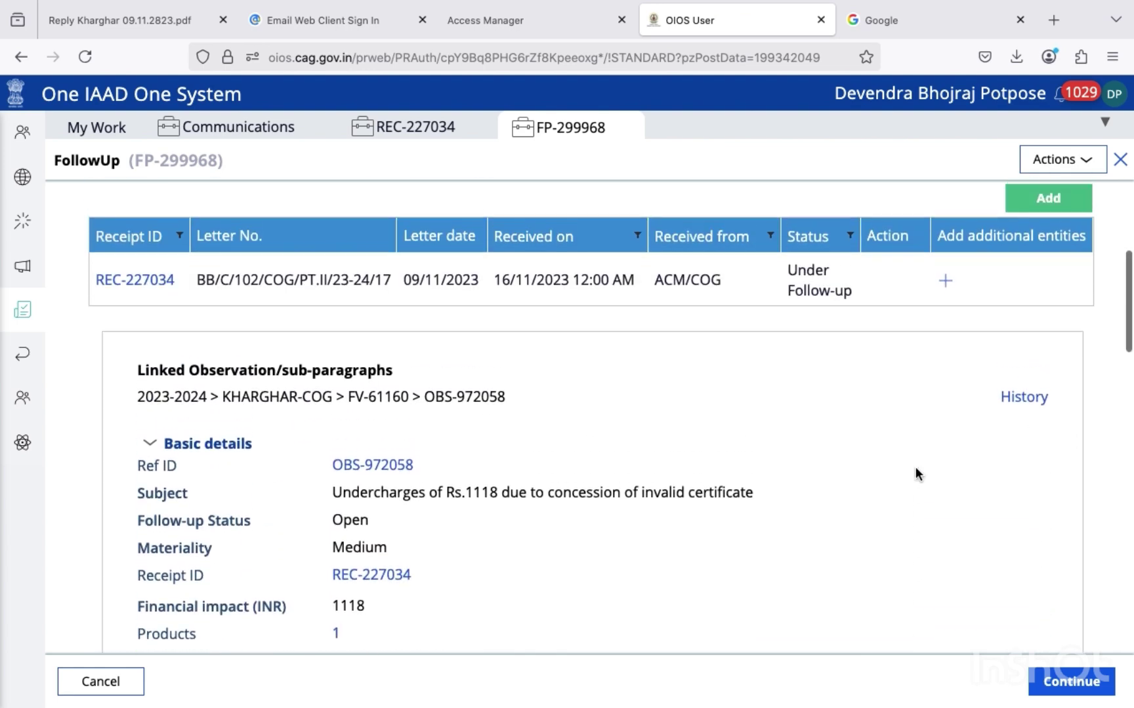
scroll(915, 467, down, 10)
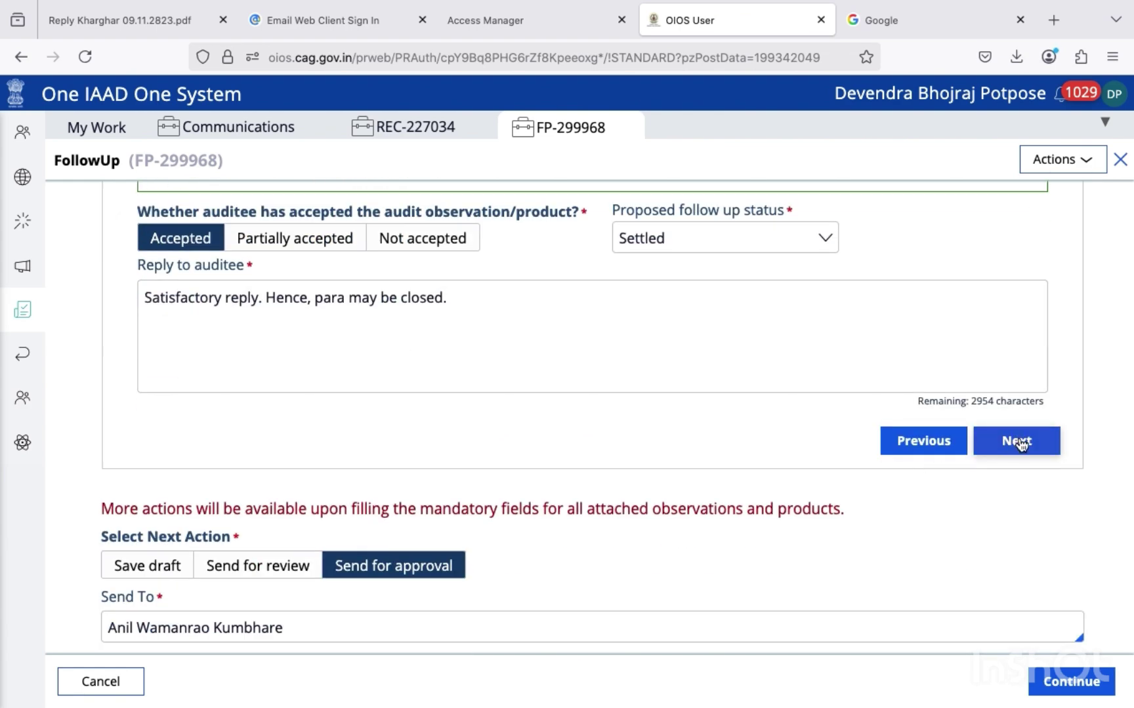
scroll(1018, 443, down, 3)
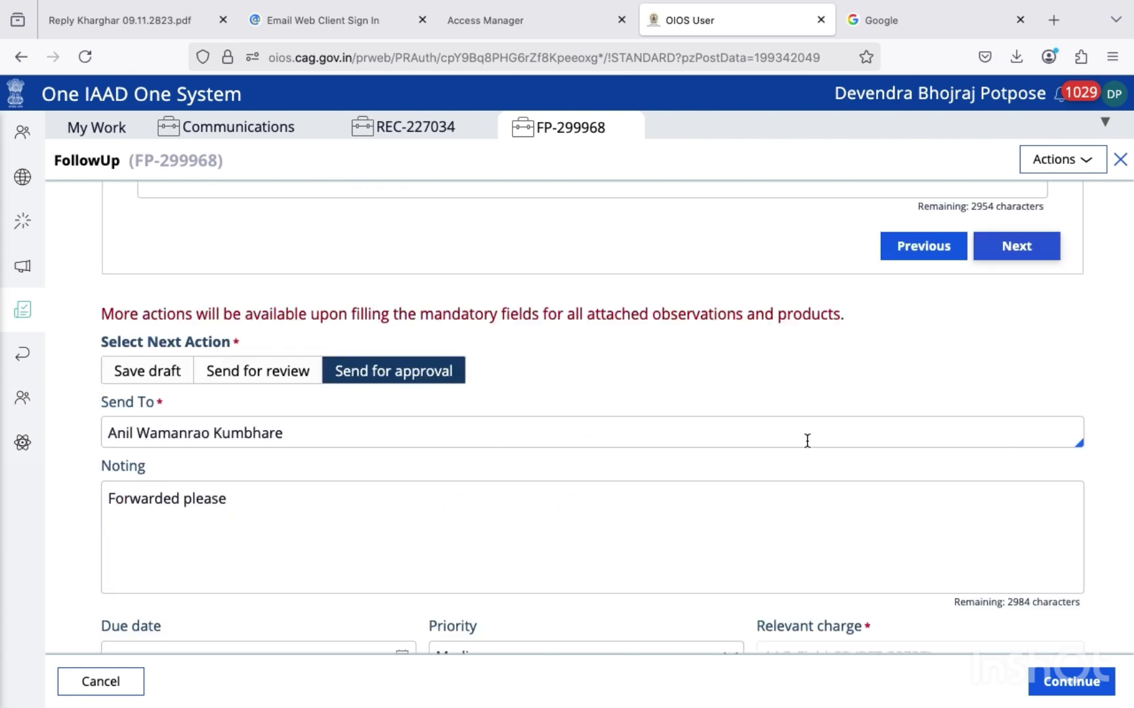
scroll(807, 441, down, 3)
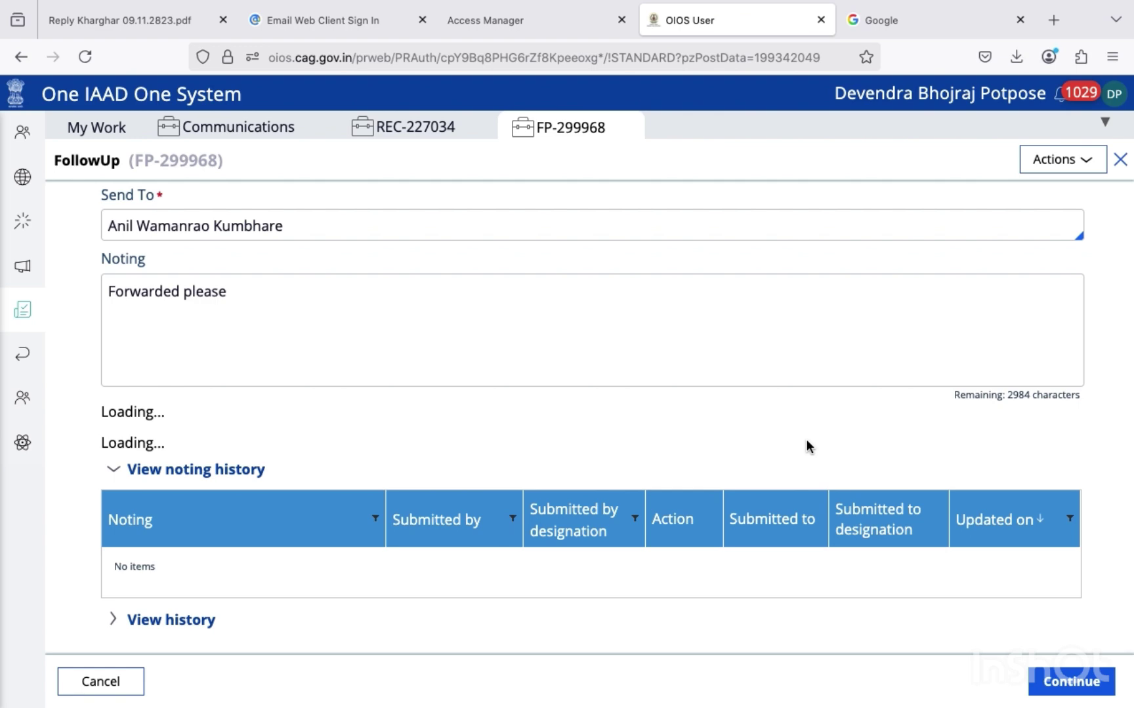
Recheck observation OBS-971876 and the approval recipient, noting and priority, and continue to the follow-up's final review page
scroll(808, 448, down, 5)
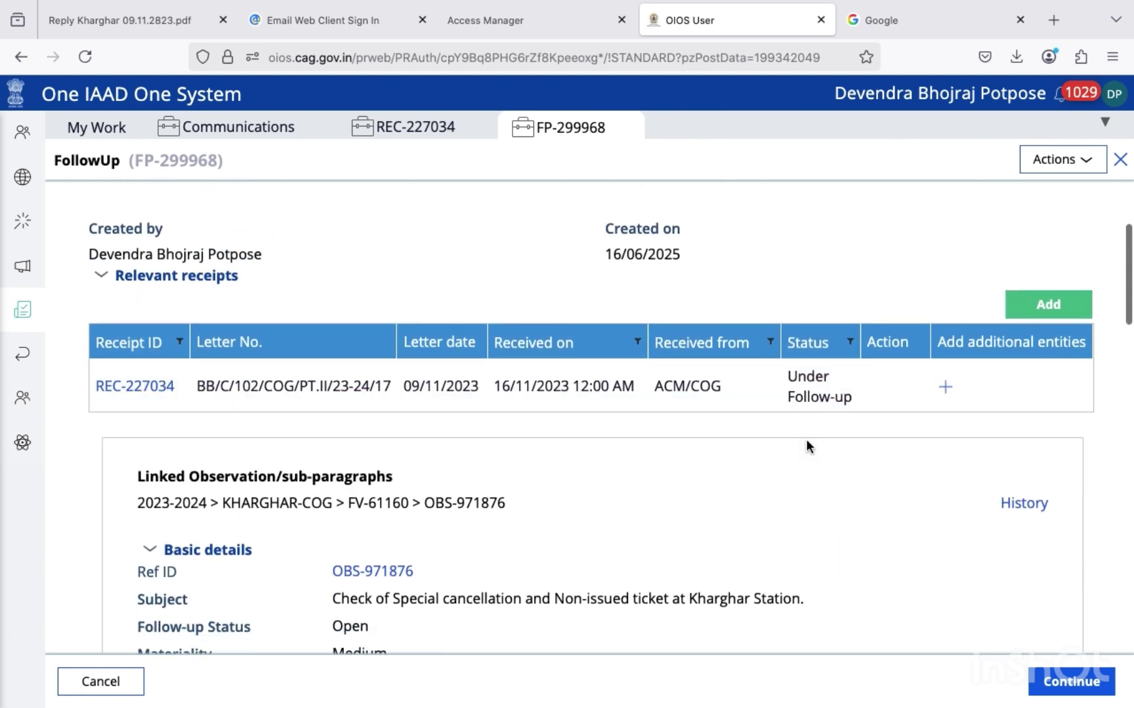
scroll(807, 446, down, 8)
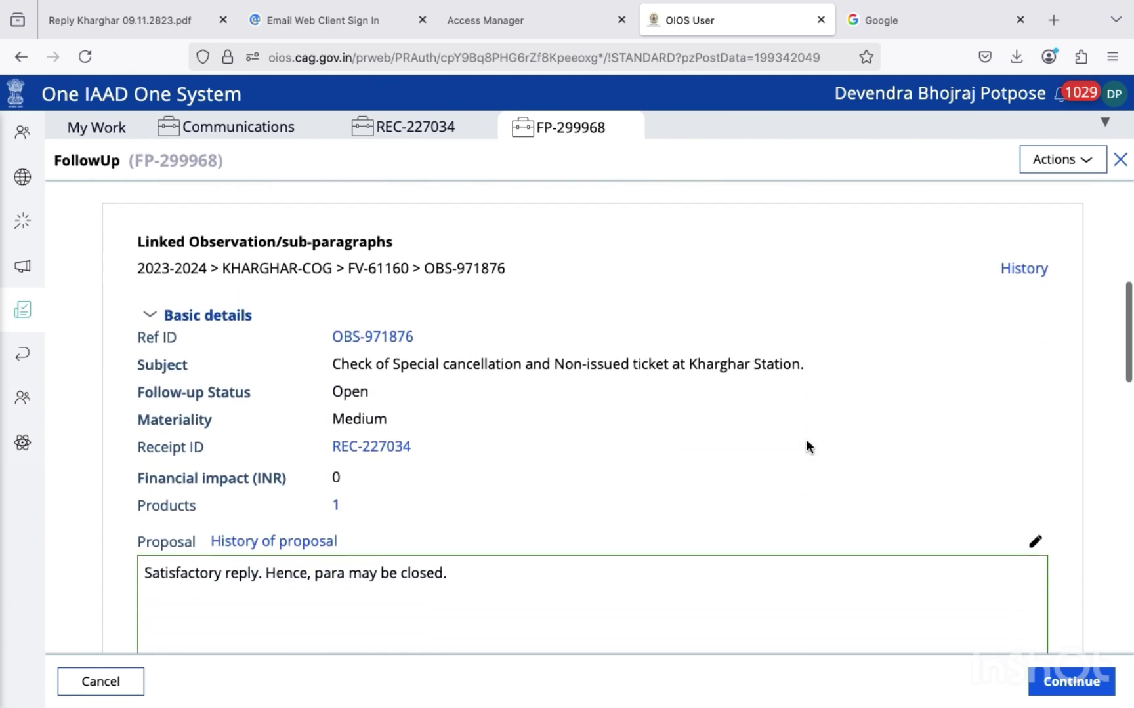
scroll(805, 440, down, 13)
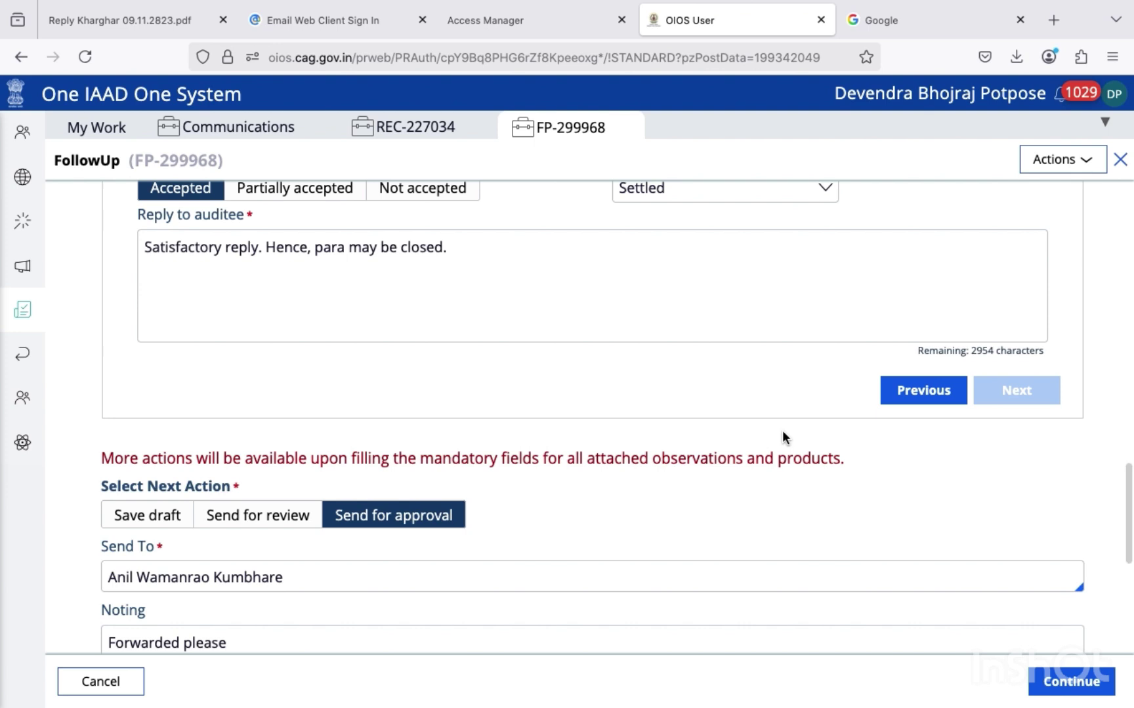
scroll(783, 437, down, 3)
scroll(783, 437, down, 3)
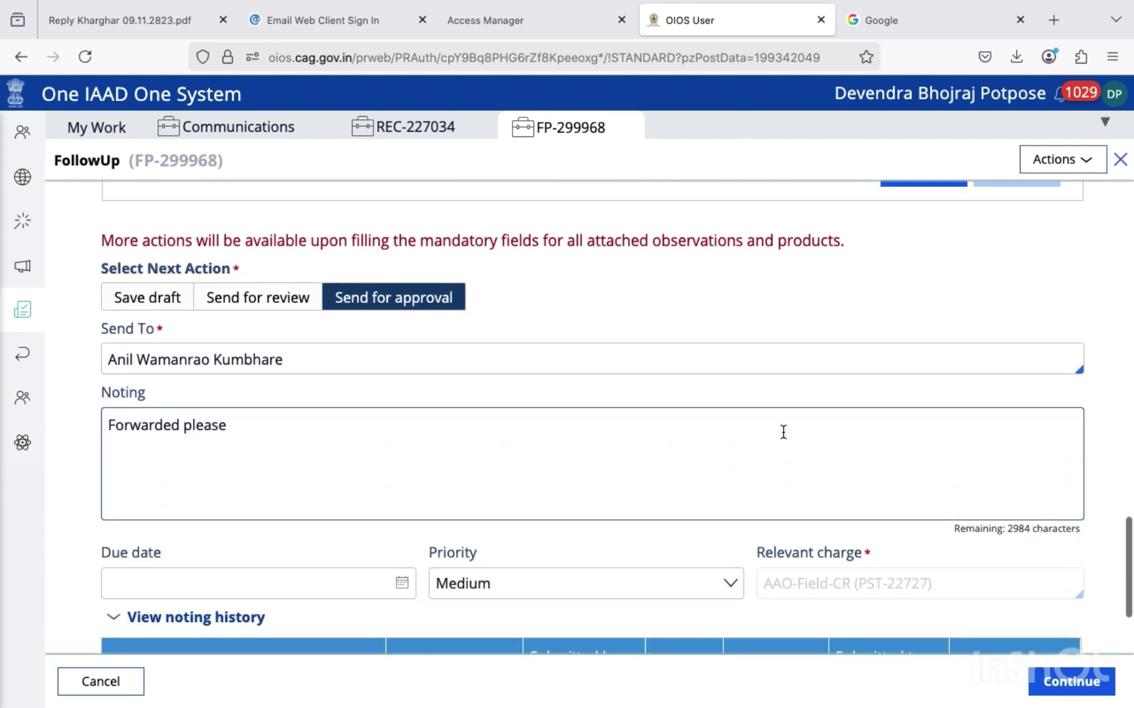
scroll(783, 431, down, 4)
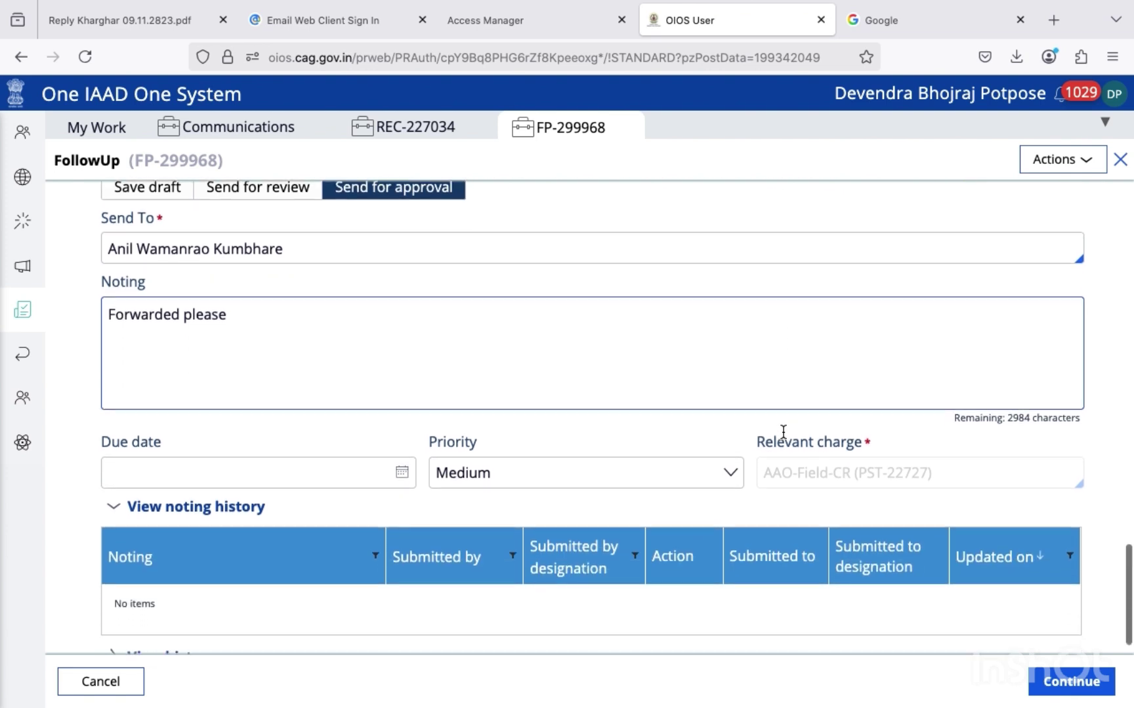
click(1072, 682)
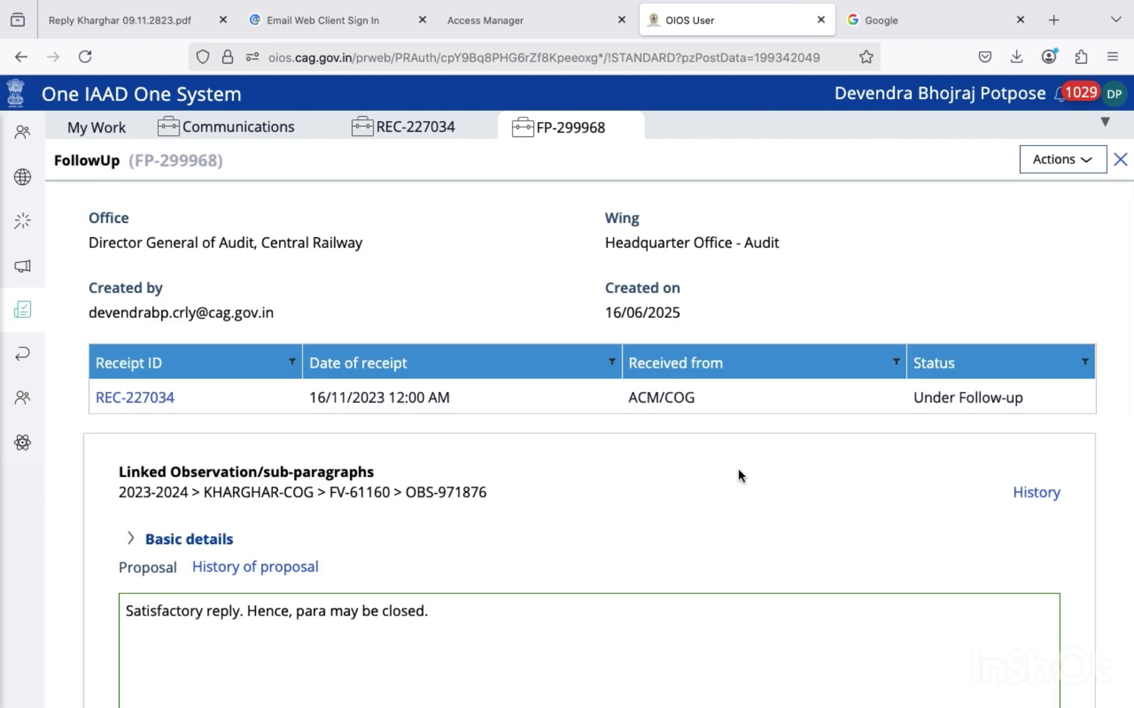
Review the follow-up summary for OBS-971876 and look at its history of proposal
scroll(793, 445, down, 5)
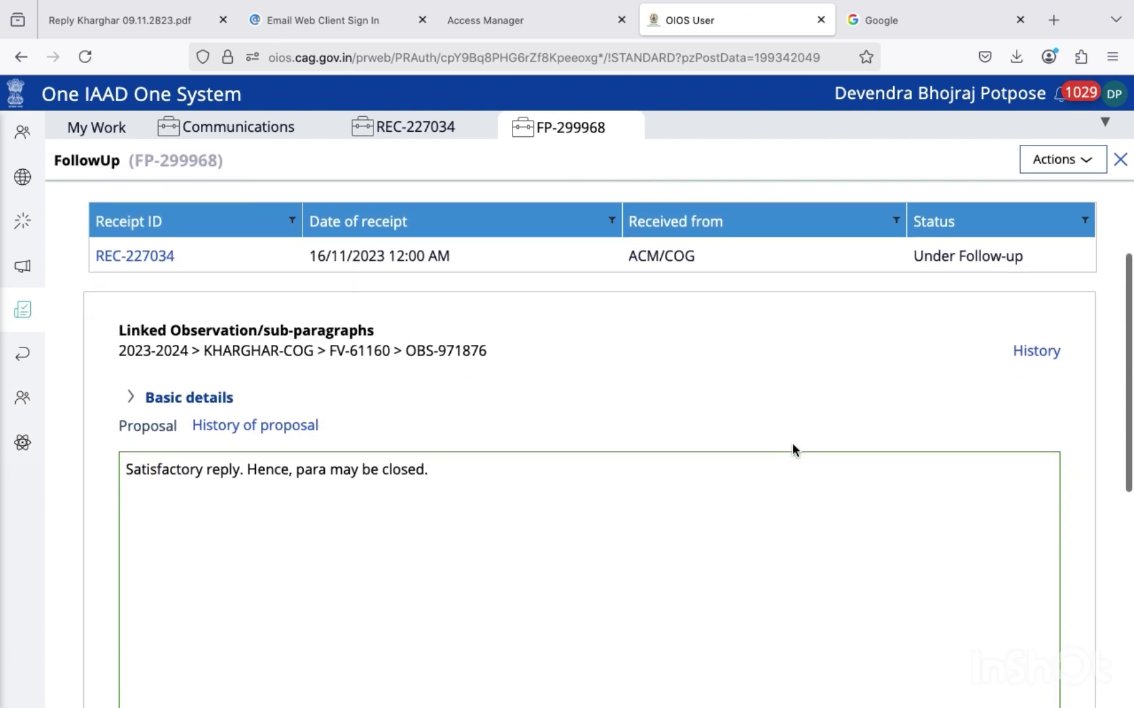
scroll(792, 443, down, 5)
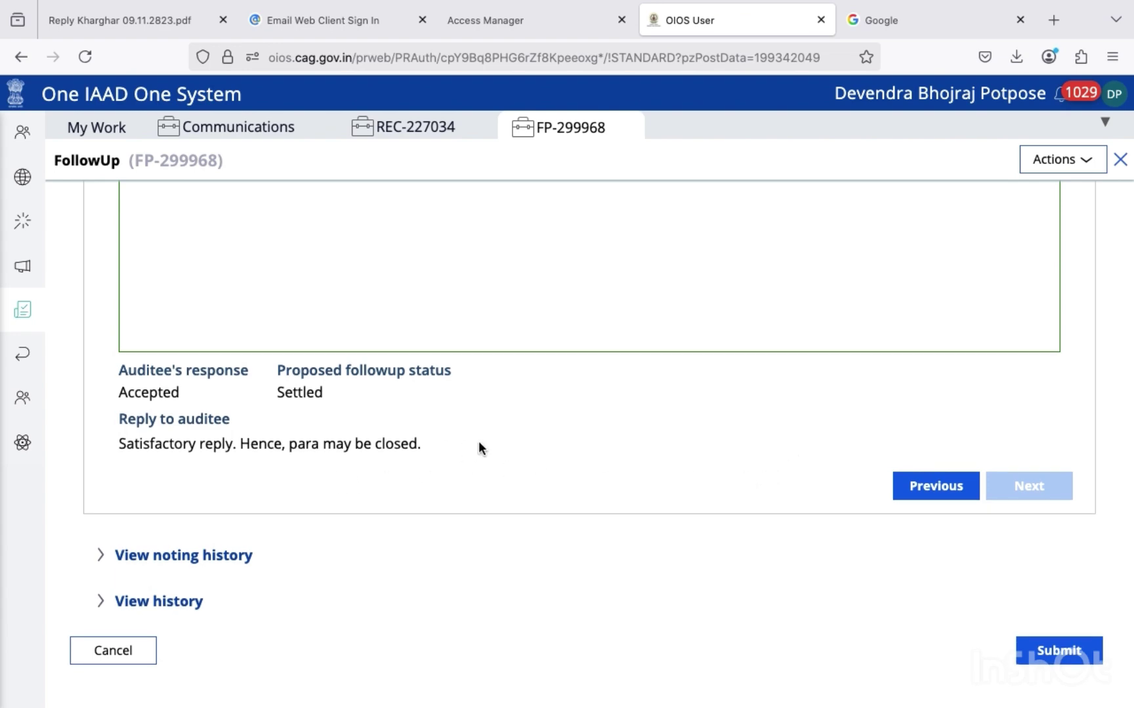
scroll(479, 444, up, 10)
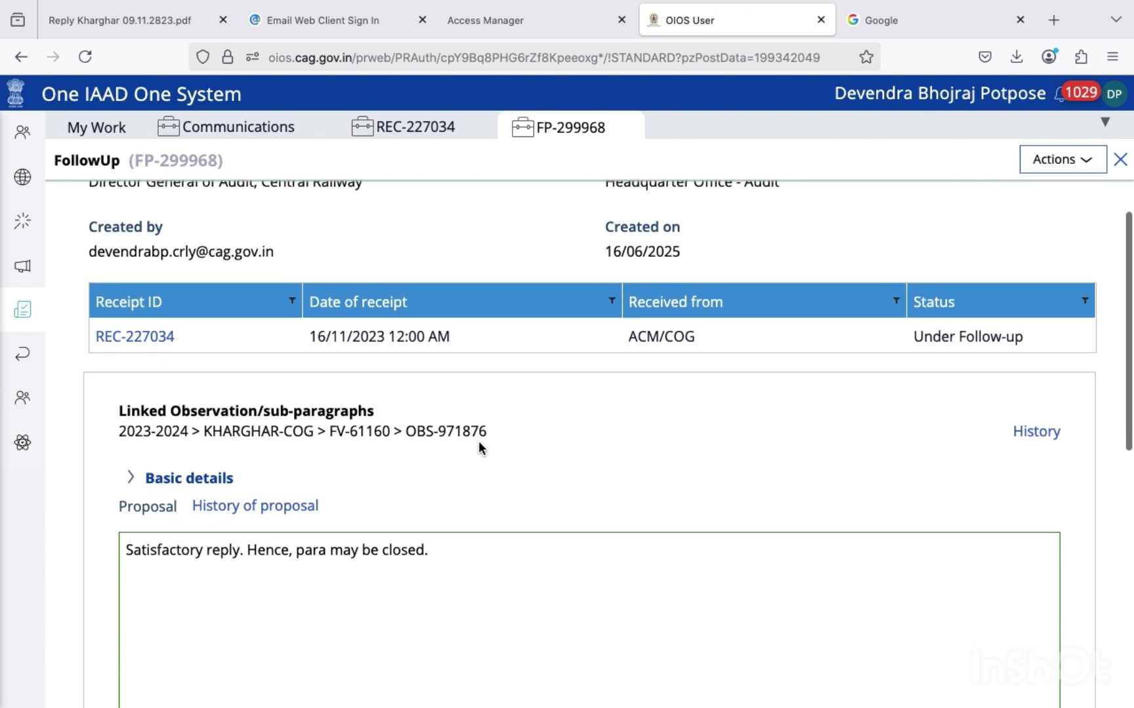
scroll(478, 441, down, 3)
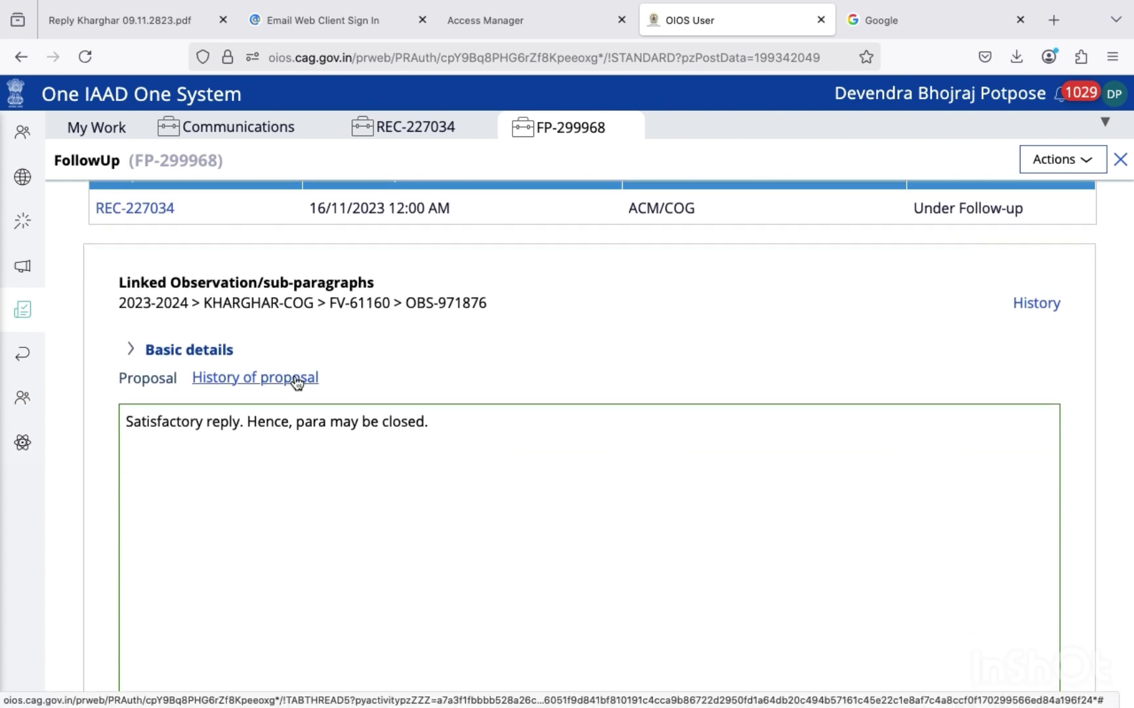
click(297, 380)
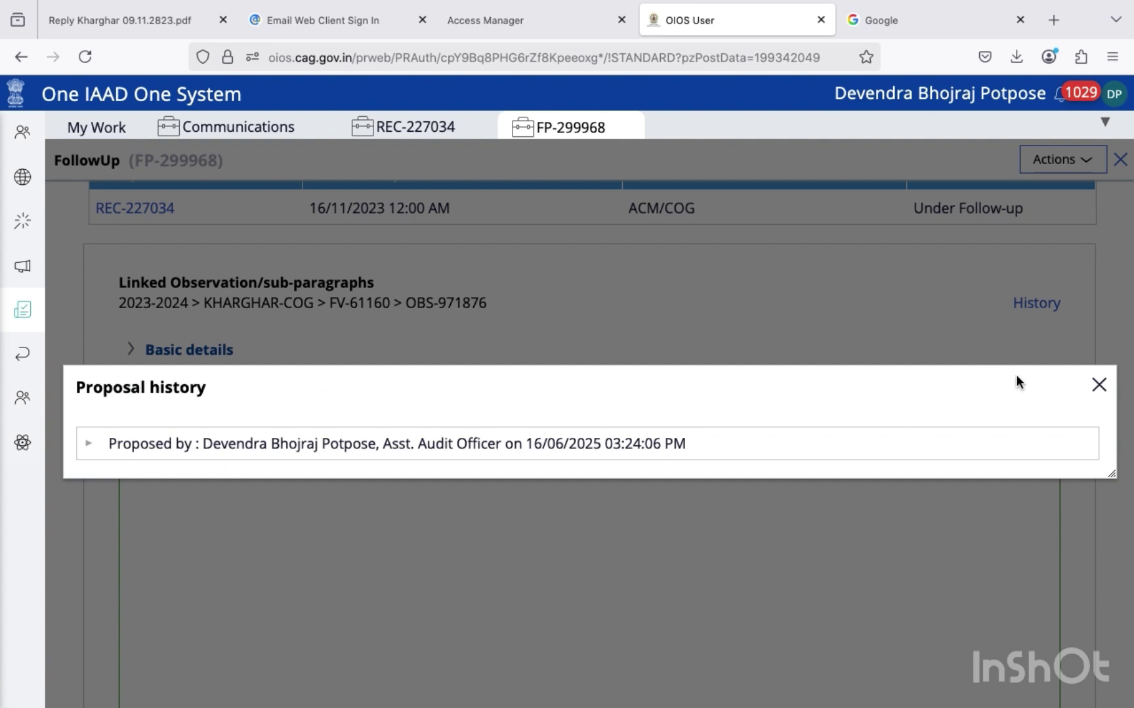
click(1098, 386)
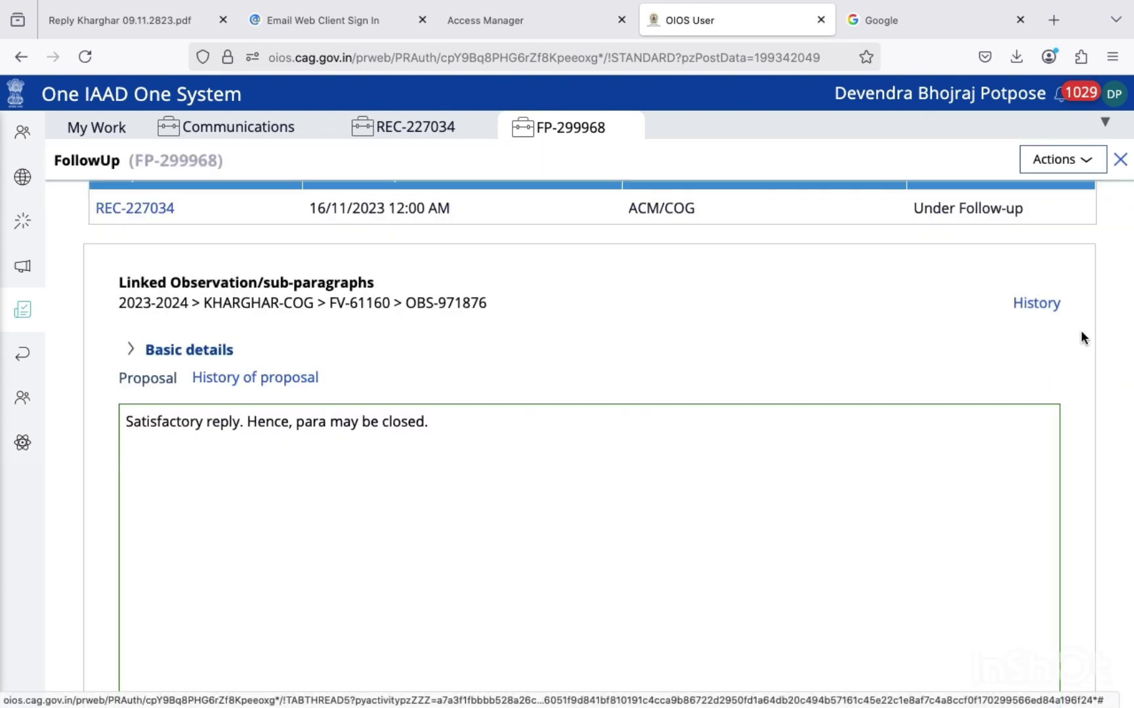
View the proposed followup status entries in the history of observation OBS-971876 and close the history
click(1038, 303)
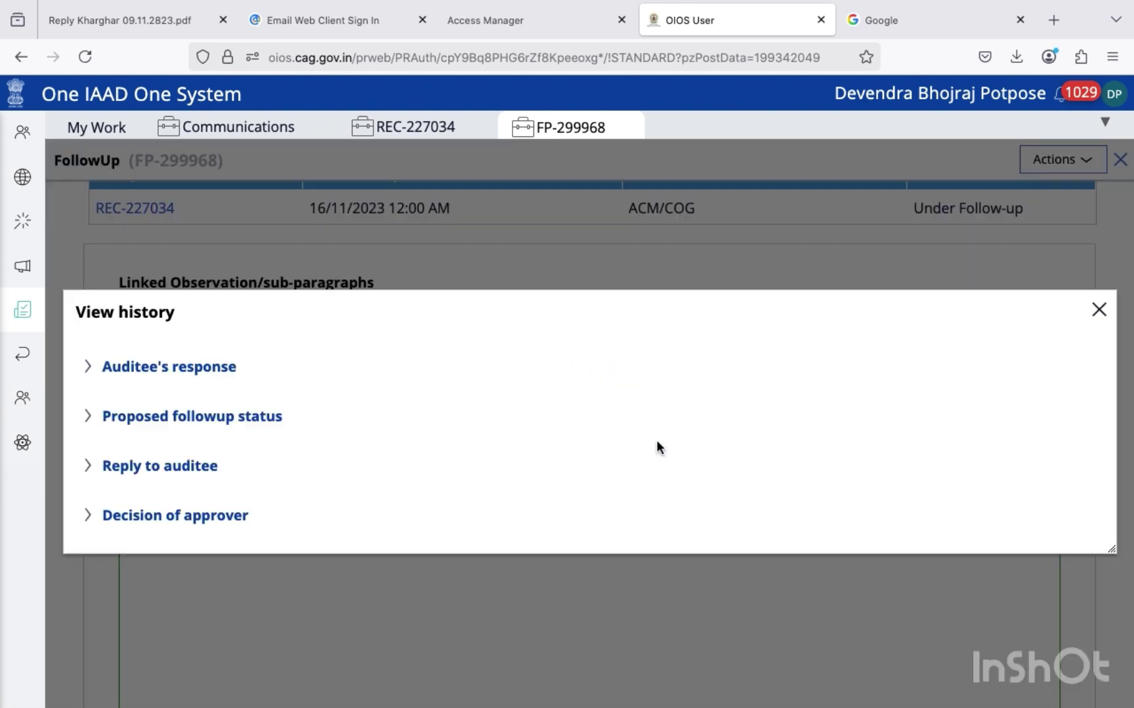
click(108, 417)
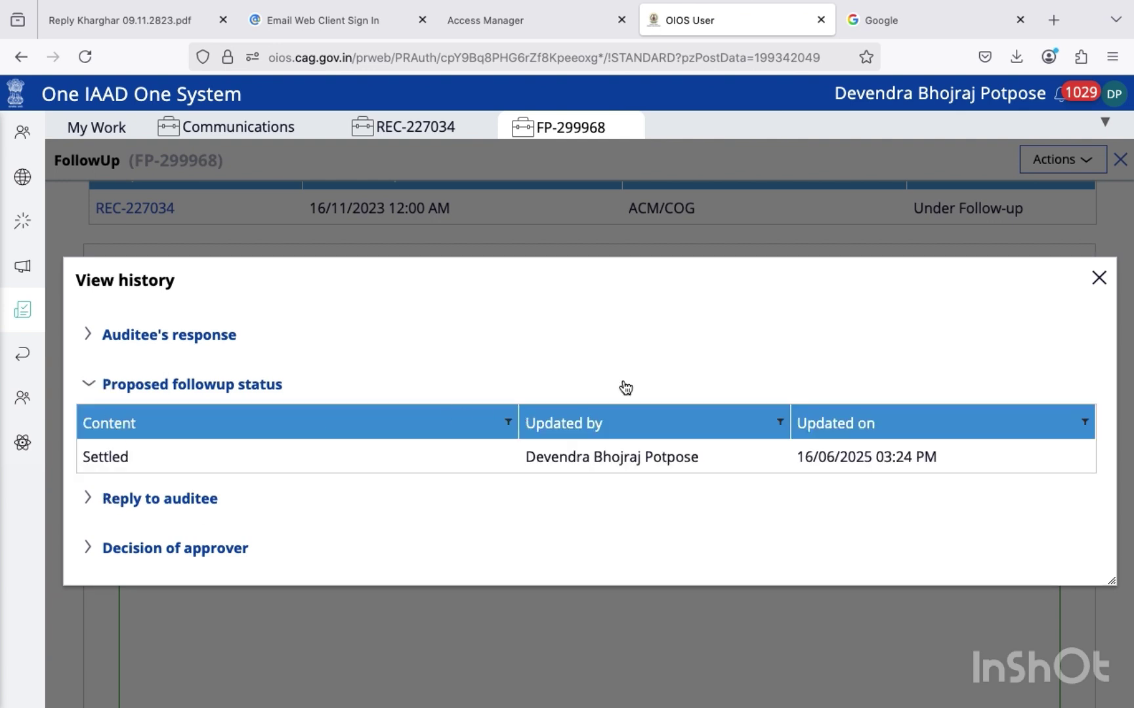
click(1098, 278)
Submit the completed follow-up to the approving officer
scroll(847, 534, down, 7)
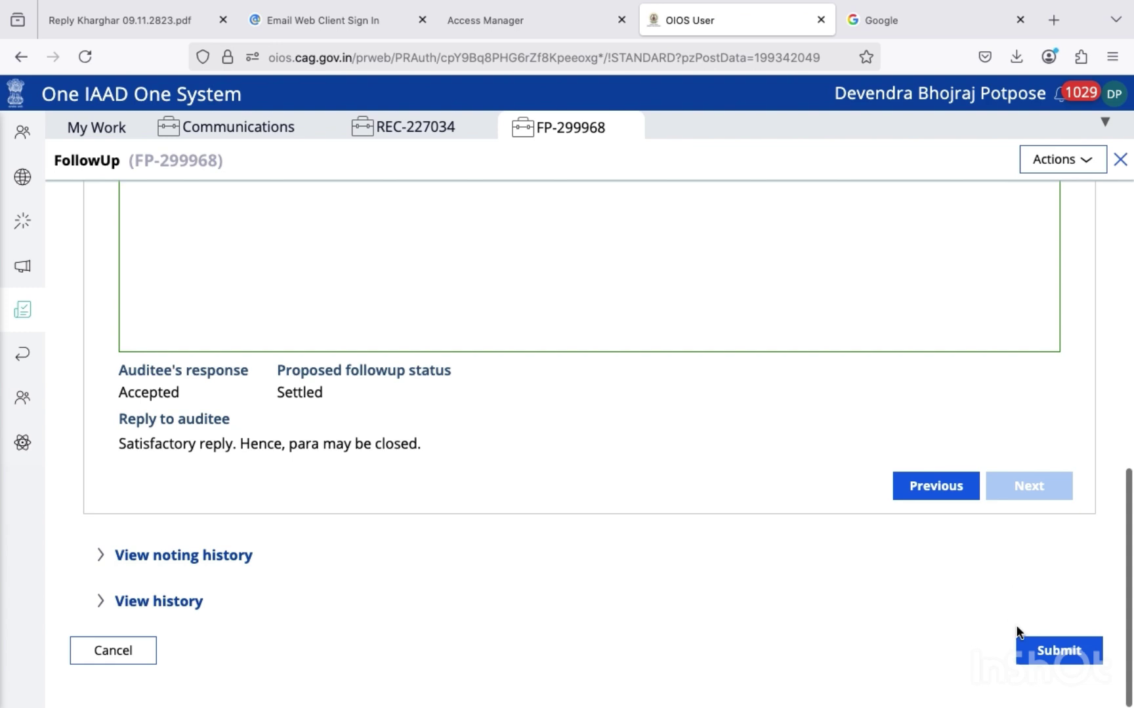
click(1064, 653)
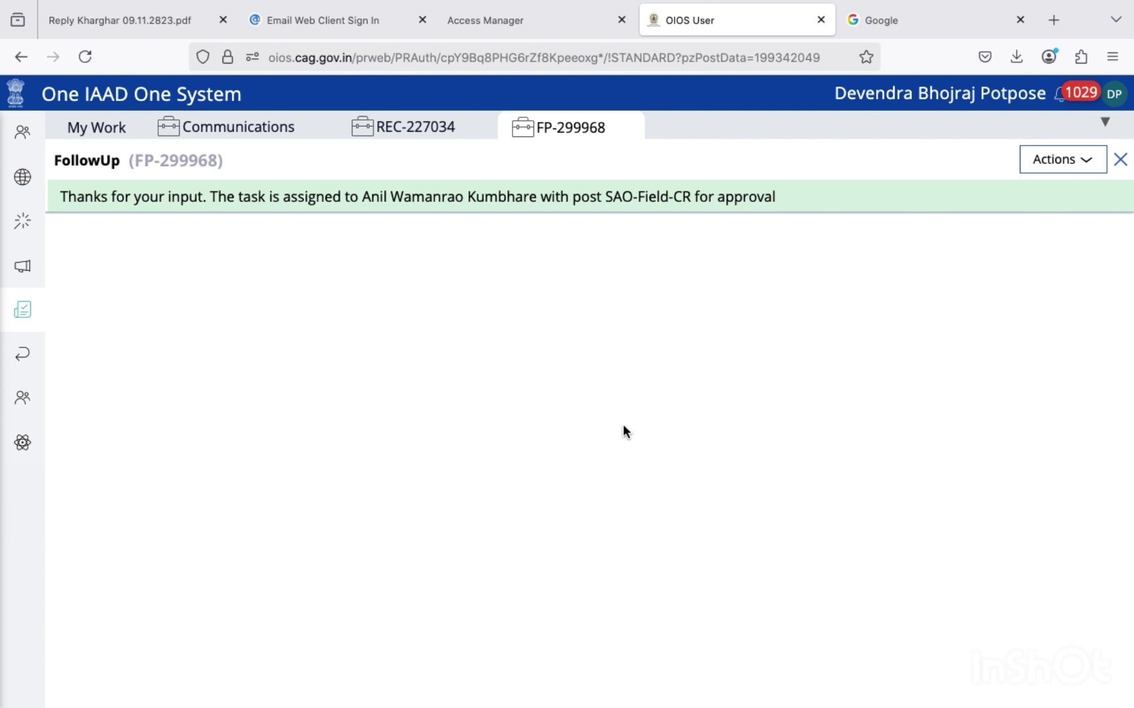
mouse_move(647, 3)
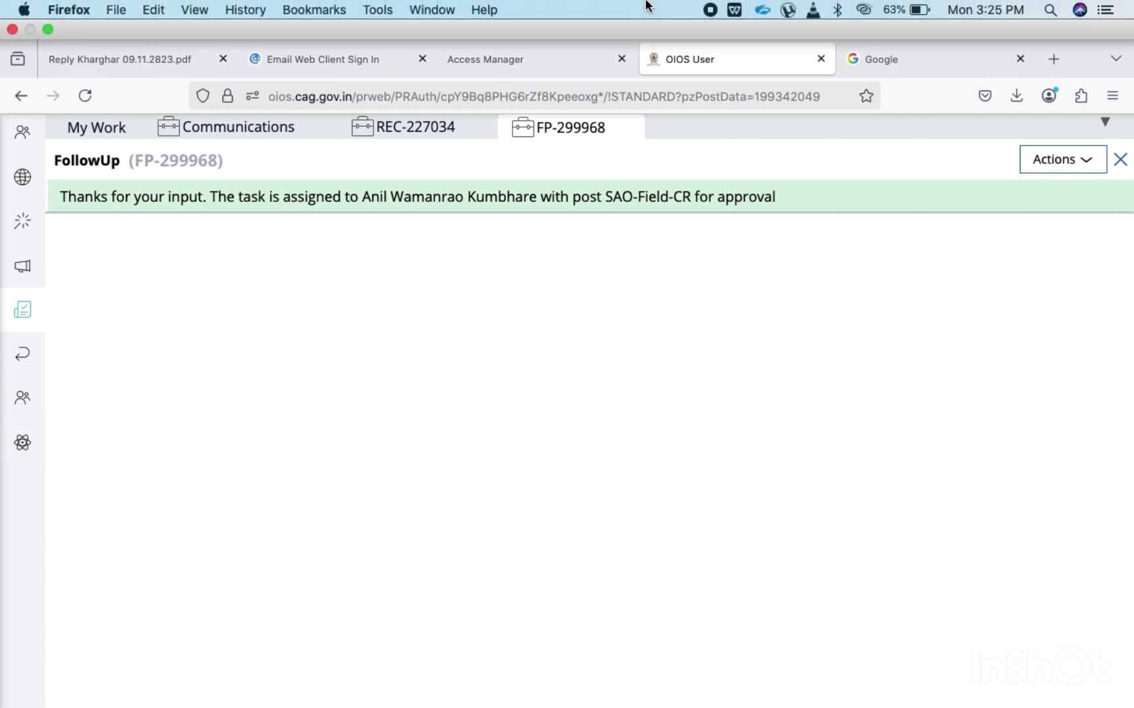